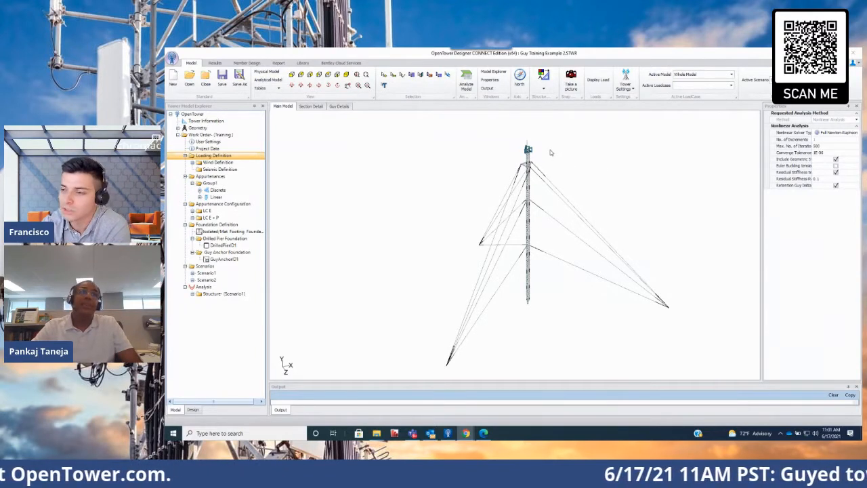
Examine the whole guyed tower model and the torque arm where the uppermost guys attach to the mast
{"action": "scroll", "coordinate": [535, 162], "scroll_direction": "up", "scroll_amount": 1}
{"action": "scroll", "coordinate": [535, 163], "scroll_direction": "down", "scroll_amount": 2}
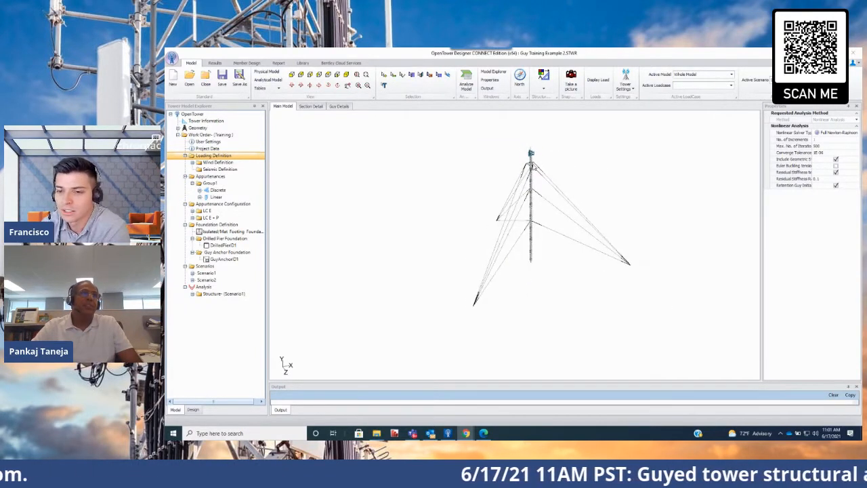
{"action": "scroll", "coordinate": [532, 159], "scroll_direction": "up", "scroll_amount": 1}
{"action": "scroll", "coordinate": [532, 166], "scroll_direction": "up", "scroll_amount": 1}
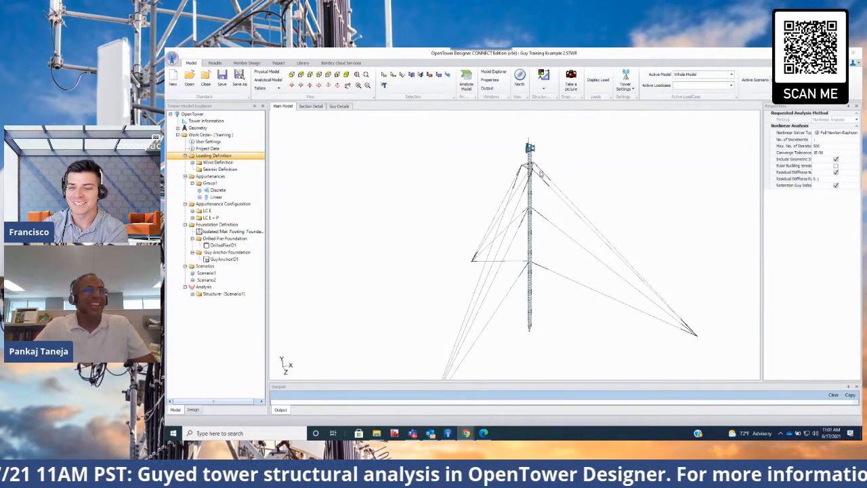
{"action": "scroll", "coordinate": [537, 165], "scroll_direction": "up", "scroll_amount": 5}
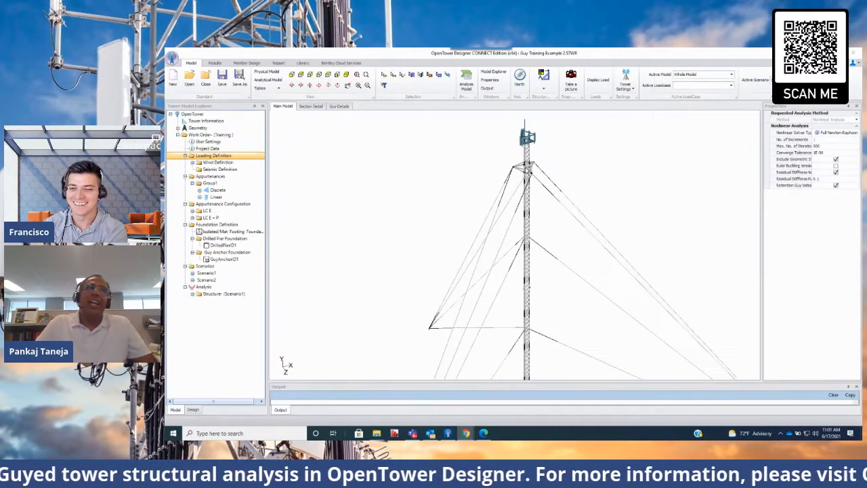
{"action": "scroll", "coordinate": [542, 196], "scroll_direction": "up", "scroll_amount": 5}
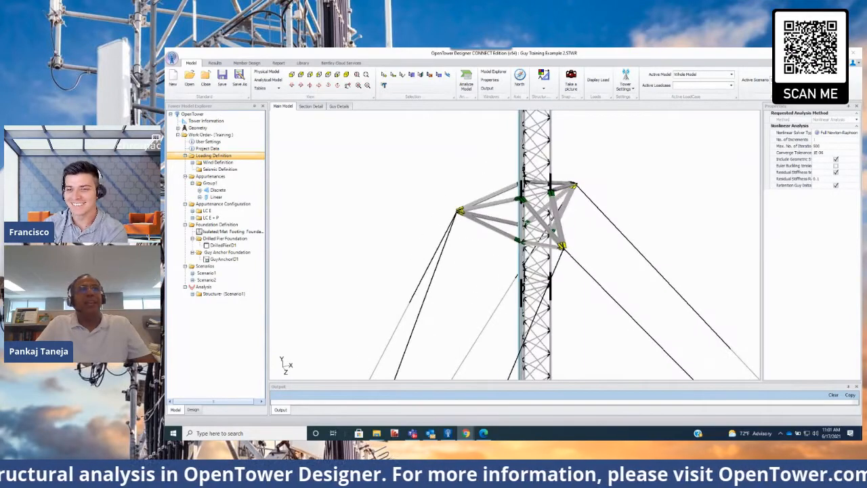
{"action": "scroll", "coordinate": [546, 211], "scroll_direction": "down", "scroll_amount": 2}
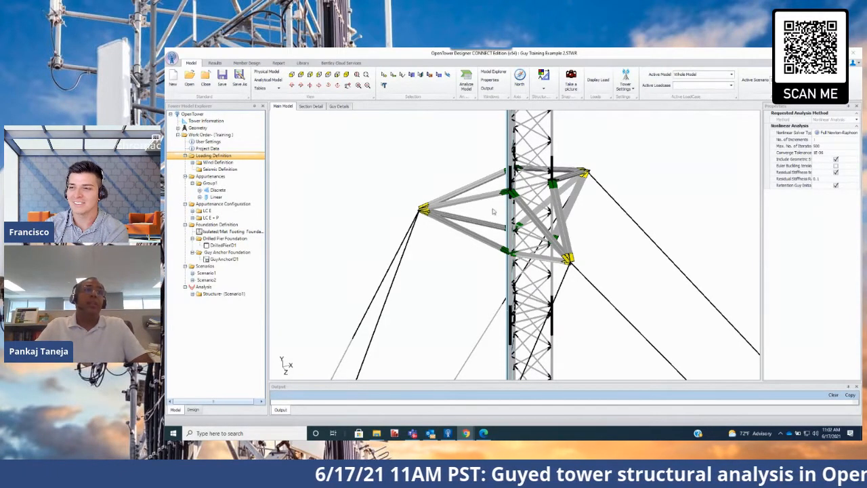
{"action": "scroll", "coordinate": [541, 238], "scroll_direction": "down", "scroll_amount": 5}
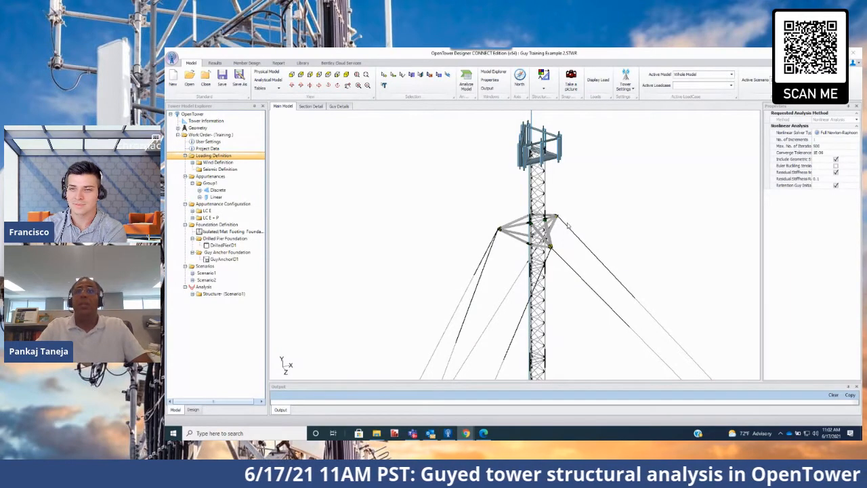
Examine the antenna mount at the tower top and the torque arm below it from different angles
{"action": "scroll", "coordinate": [545, 223], "scroll_direction": "up", "scroll_amount": 3}
{"action": "scroll", "coordinate": [545, 223], "scroll_direction": "down", "scroll_amount": 5}
{"action": "scroll", "coordinate": [546, 224], "scroll_direction": "up", "scroll_amount": 2}
{"action": "scroll", "coordinate": [545, 224], "scroll_direction": "down", "scroll_amount": 3}
{"action": "scroll", "coordinate": [549, 209], "scroll_direction": "up", "scroll_amount": 2}
{"action": "scroll", "coordinate": [549, 211], "scroll_direction": "up", "scroll_amount": 2}
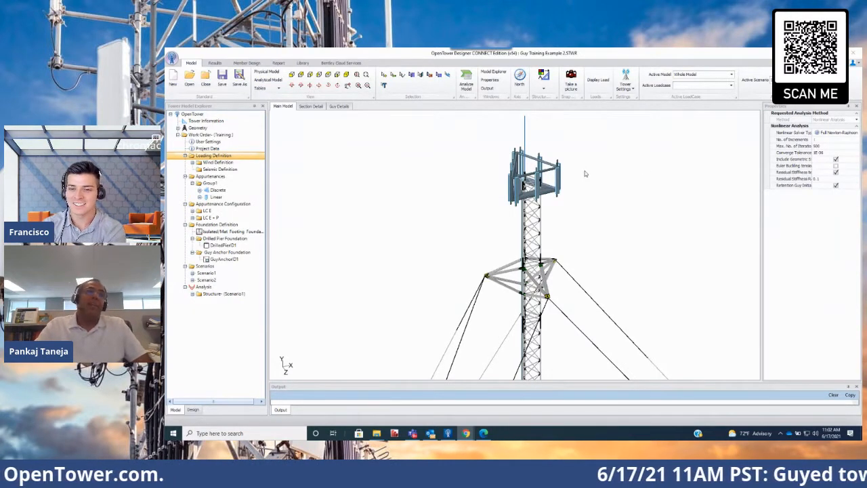
{"action": "scroll", "coordinate": [554, 319], "scroll_direction": "up", "scroll_amount": 2}
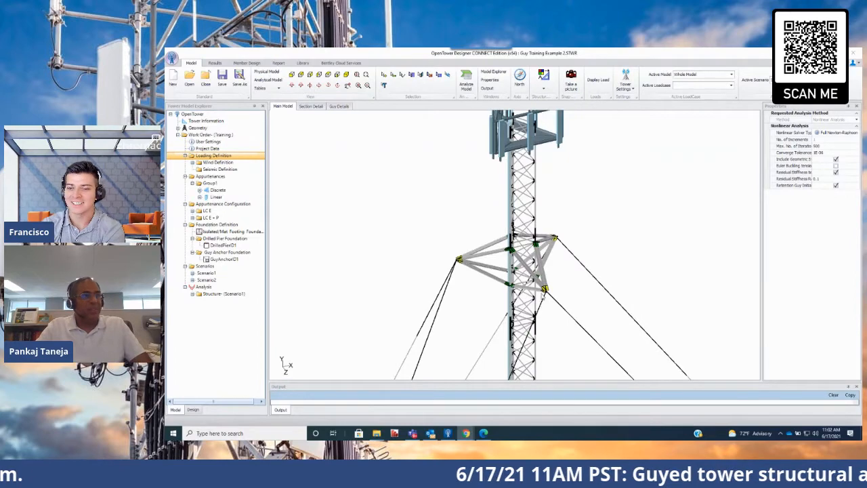
{"action": "middle_click_drag", "start_coordinate": [527, 275], "coordinate": [601, 249]}
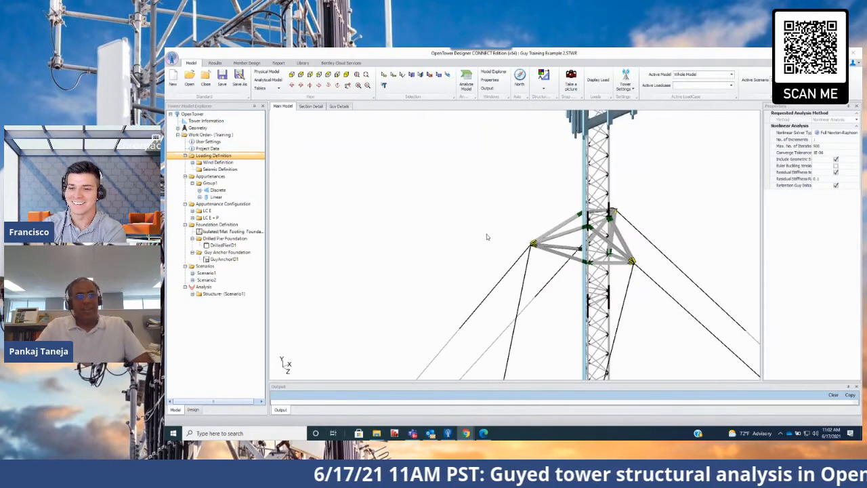
Inspect the torque arm's members, connection plates and guy attachment points up close, facing one side of the tower
{"action": "scroll", "coordinate": [483, 237], "scroll_direction": "down", "scroll_amount": 2}
{"action": "scroll", "coordinate": [533, 231], "scroll_direction": "down", "scroll_amount": 2}
{"action": "scroll", "coordinate": [550, 235], "scroll_direction": "up", "scroll_amount": 2}
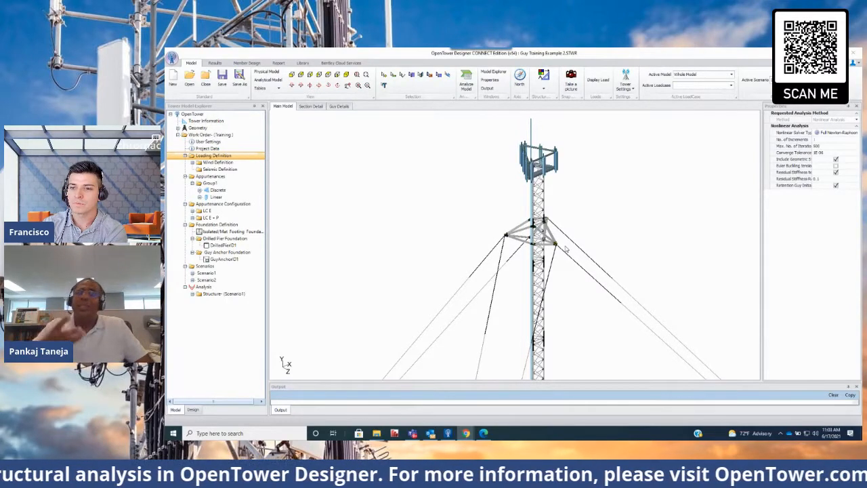
{"action": "scroll", "coordinate": [561, 227], "scroll_direction": "up", "scroll_amount": 5}
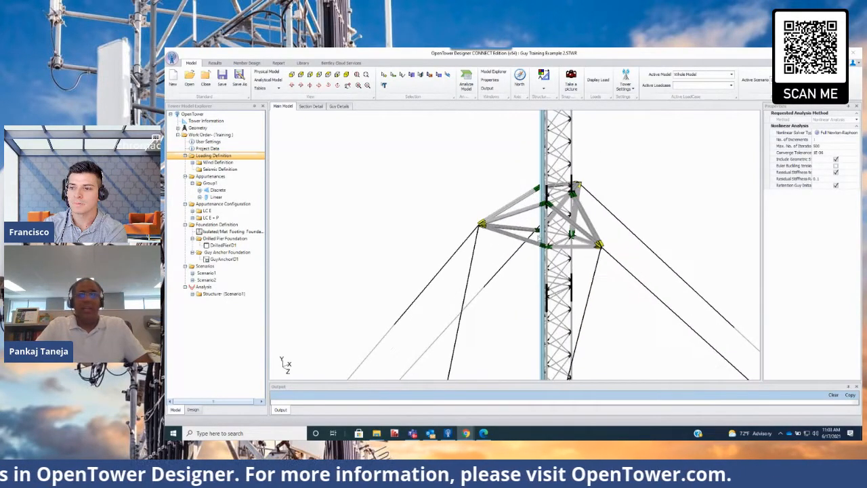
{"action": "scroll", "coordinate": [538, 237], "scroll_direction": "down", "scroll_amount": 3}
{"action": "scroll", "coordinate": [494, 304], "scroll_direction": "up", "scroll_amount": 3}
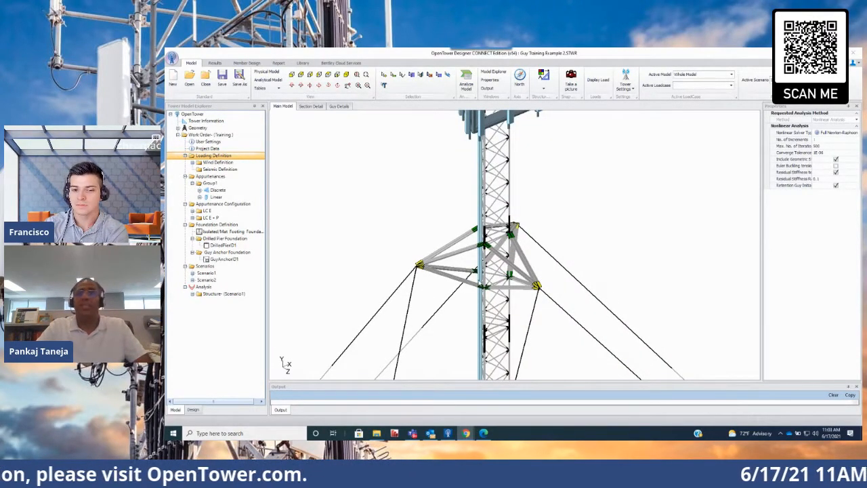
{"action": "scroll", "coordinate": [468, 272], "scroll_direction": "up", "scroll_amount": 2}
{"action": "scroll", "coordinate": [468, 272], "scroll_direction": "down", "scroll_amount": 3}
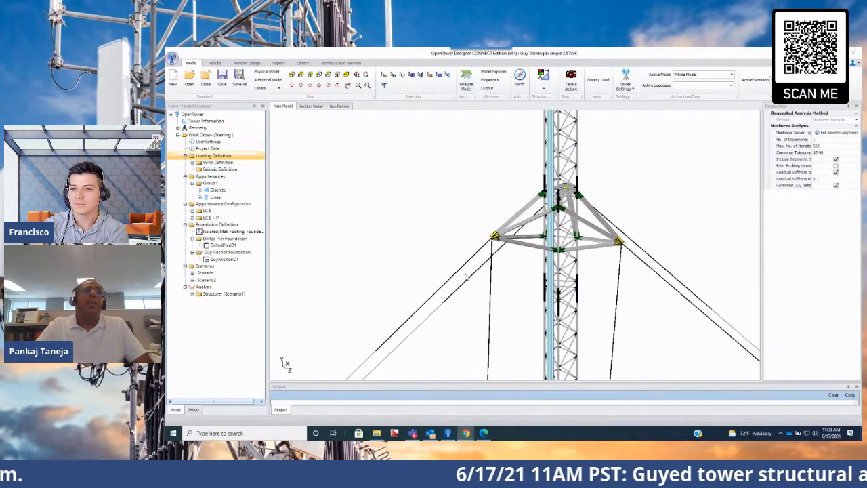
{"action": "scroll", "coordinate": [595, 205], "scroll_direction": "up", "scroll_amount": 3}
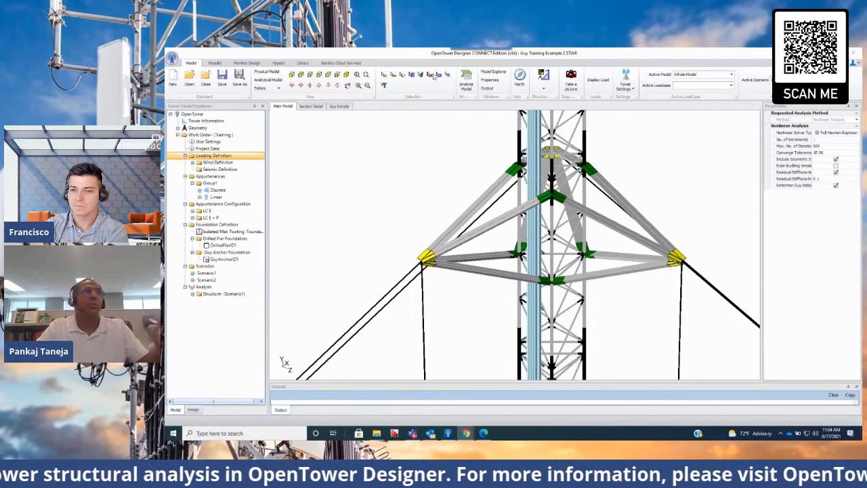
Check the guy details and deactivate Scenario1
{"action": "left_click", "coordinate": [339, 106]}
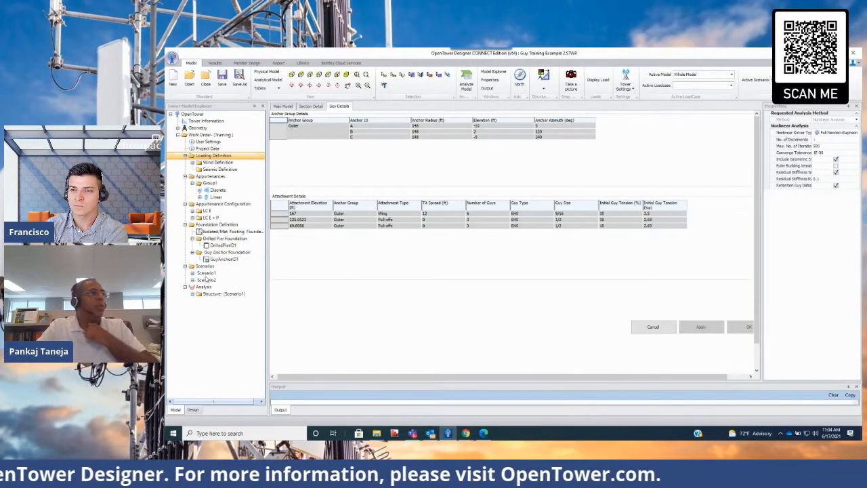
{"action": "left_click", "coordinate": [283, 107]}
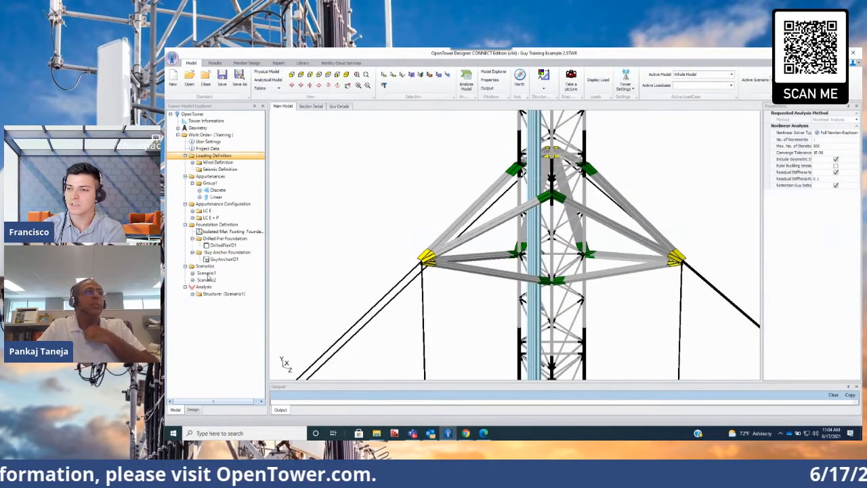
{"action": "right_click", "coordinate": [207, 274]}
{"action": "left_click", "coordinate": [244, 335]}
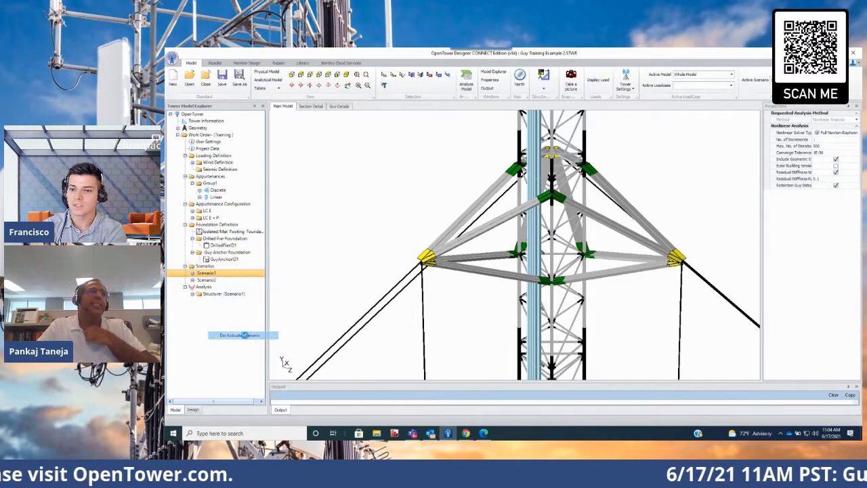
{"action": "left_click", "coordinate": [508, 264]}
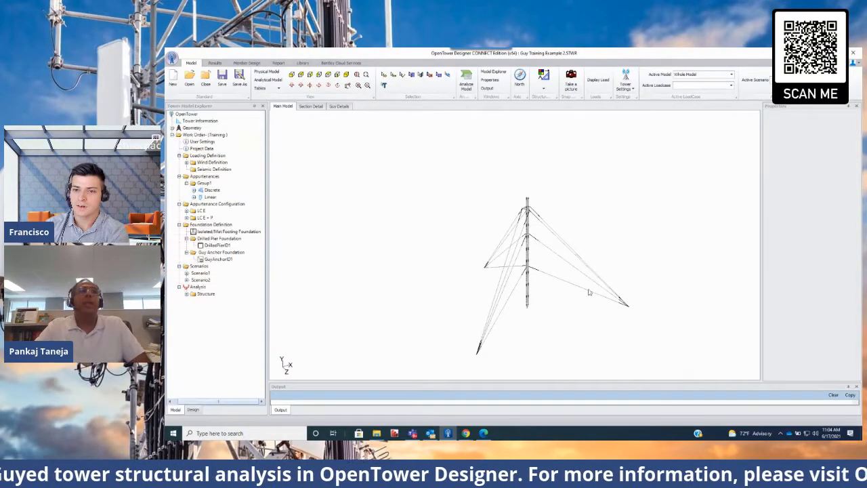
Expand Scenario1 and open the Wing guy attachment at 167 ft elevation from the guy details for editing
{"action": "scroll", "coordinate": [559, 213], "scroll_direction": "up", "scroll_amount": 5}
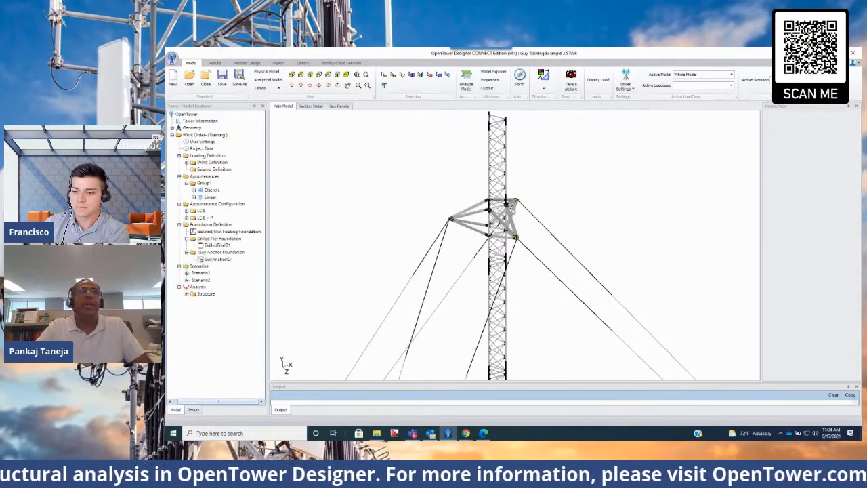
{"action": "scroll", "coordinate": [664, 253], "scroll_direction": "up", "scroll_amount": 2}
{"action": "scroll", "coordinate": [552, 271], "scroll_direction": "down", "scroll_amount": 4}
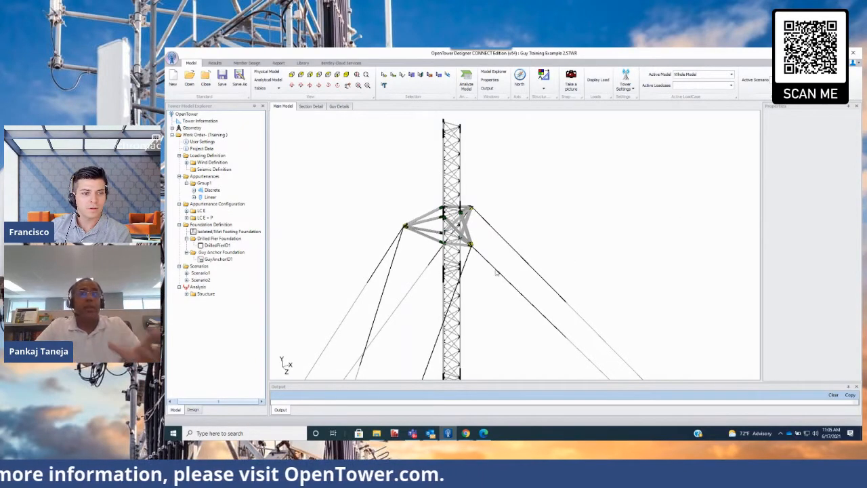
{"action": "double_click", "coordinate": [191, 273]}
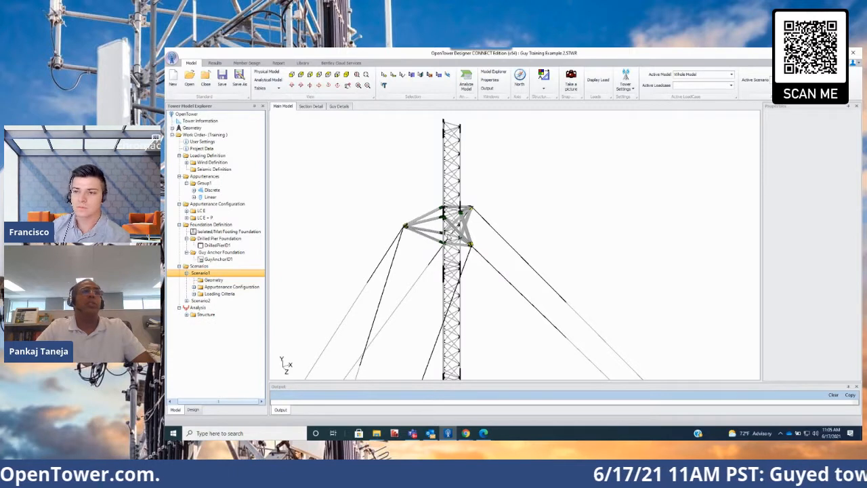
{"action": "scroll", "coordinate": [449, 241], "scroll_direction": "up", "scroll_amount": 2}
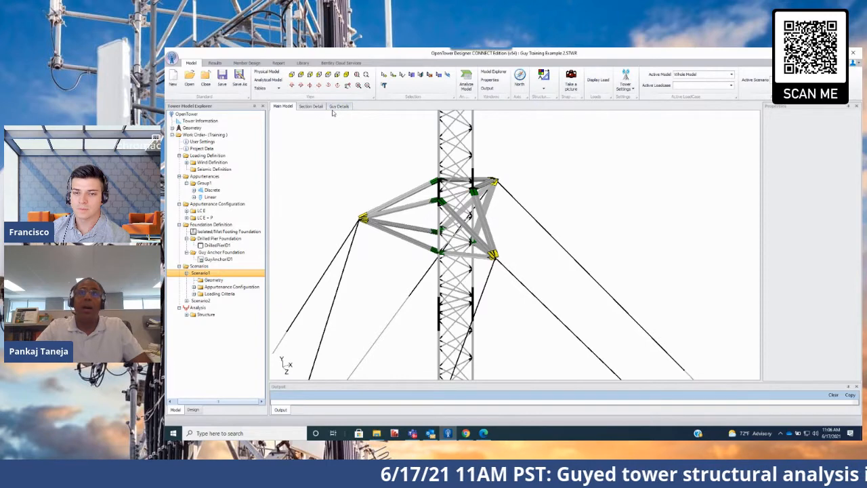
{"action": "left_click", "coordinate": [338, 107]}
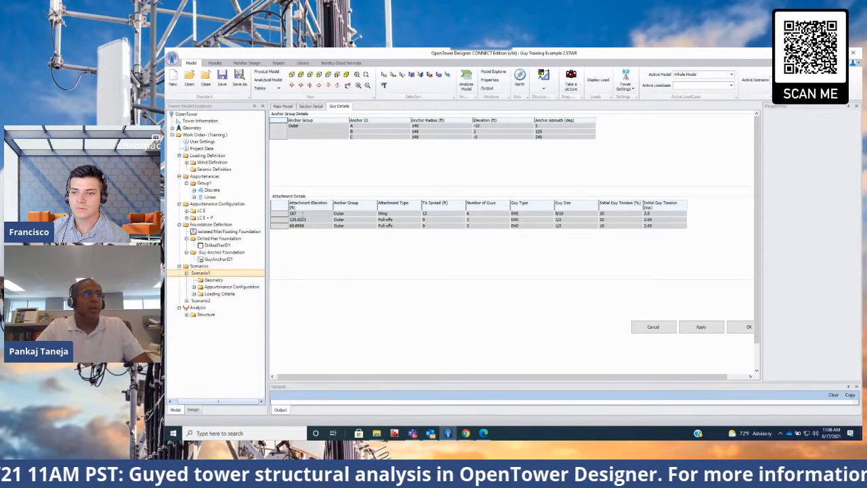
{"action": "double_click", "coordinate": [302, 214]}
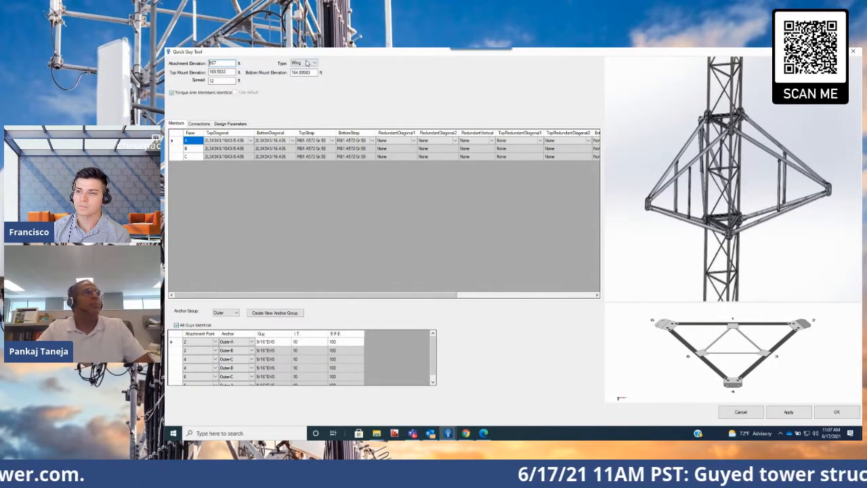
Review the attachment type options, keeping Wing, and look over the torque arm member columns
{"action": "left_click", "coordinate": [308, 65]}
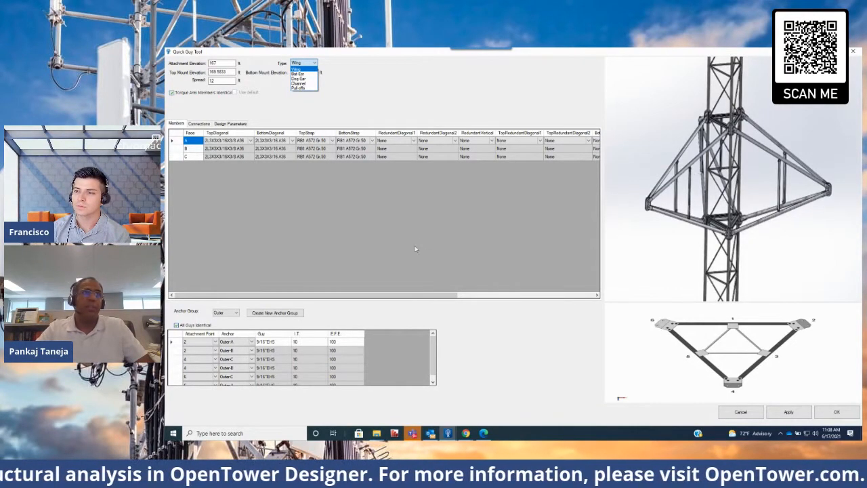
{"action": "left_click", "coordinate": [398, 298]}
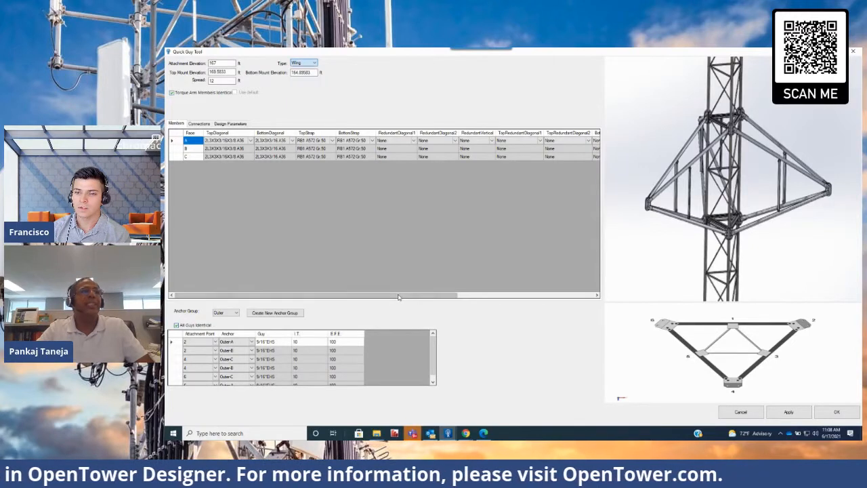
{"action": "mouse_move", "coordinate": [438, 296]}
{"action": "left_mouse_down"}
{"action": "mouse_move", "coordinate": [594, 298]}
{"action": "mouse_move", "coordinate": [449, 298]}
{"action": "left_mouse_up"}
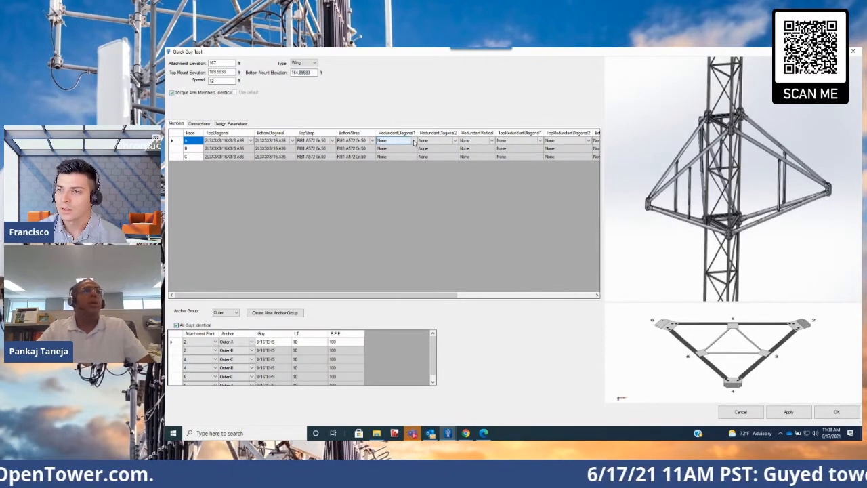
Start choosing a section for face A's redundant vertical and filter the profiles to AISC 9 Edition Generic, shape L
{"action": "left_click", "coordinate": [492, 140]}
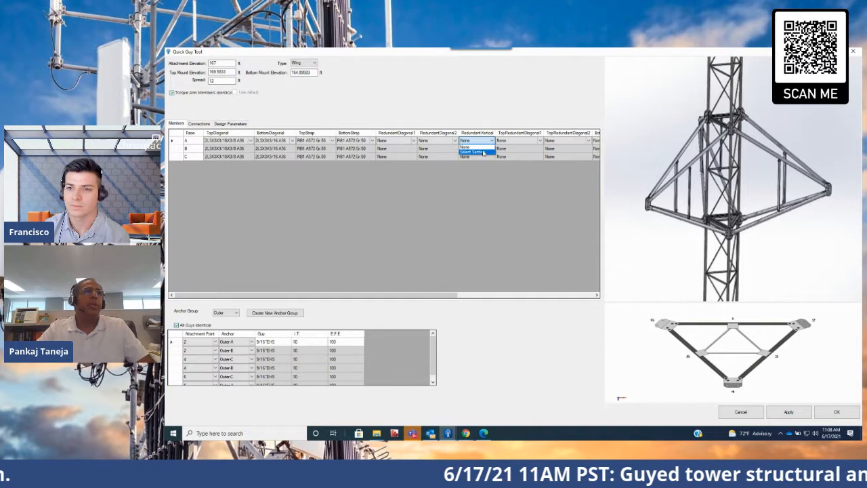
{"action": "left_click", "coordinate": [483, 151]}
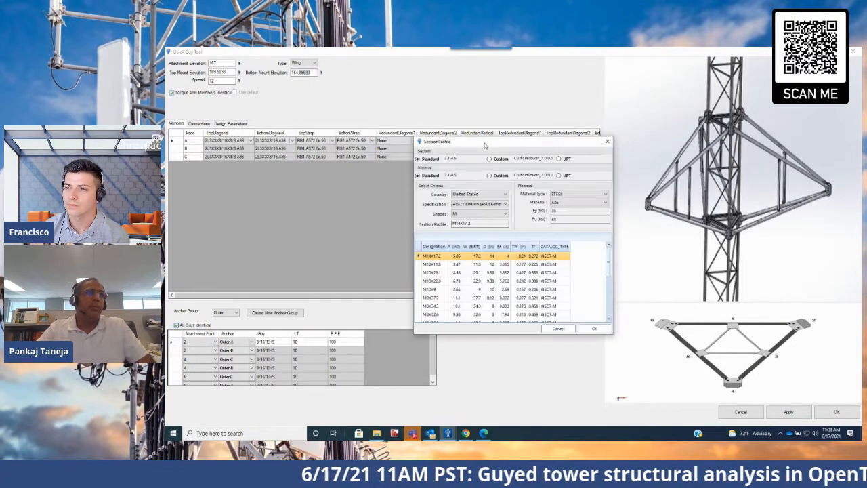
{"action": "left_click", "coordinate": [483, 204]}
{"action": "left_click", "coordinate": [480, 214]}
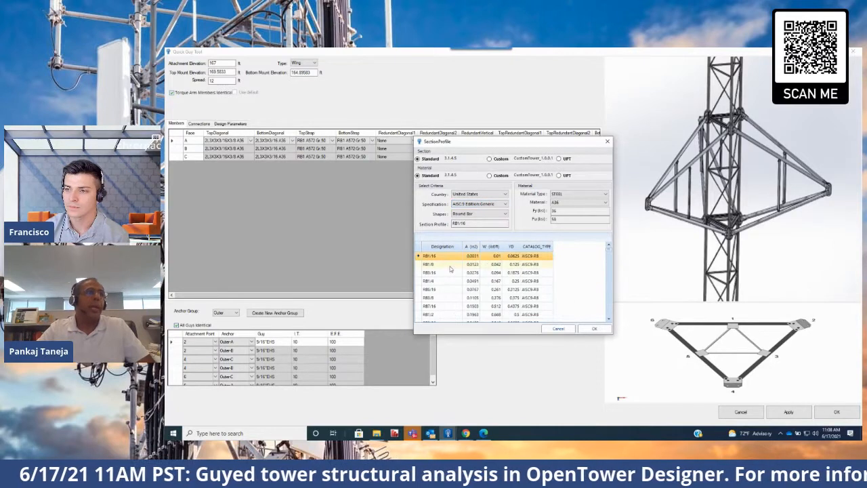
{"action": "left_click", "coordinate": [475, 214]}
{"action": "left_click", "coordinate": [461, 272]}
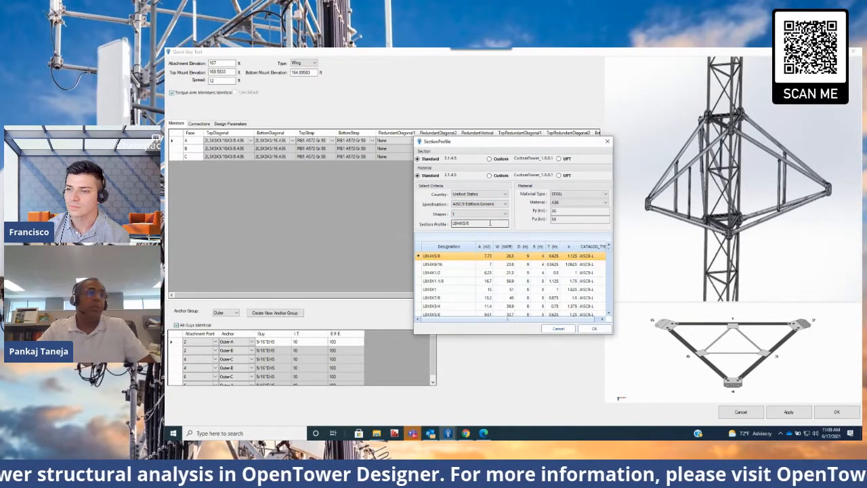
Sort the L profiles by depth D and assign L2X2X1/4 in A36 to face A's redundant vertical
{"action": "scroll", "coordinate": [488, 297], "scroll_direction": "down", "scroll_amount": 5}
{"action": "scroll", "coordinate": [488, 292], "scroll_direction": "down", "scroll_amount": 5}
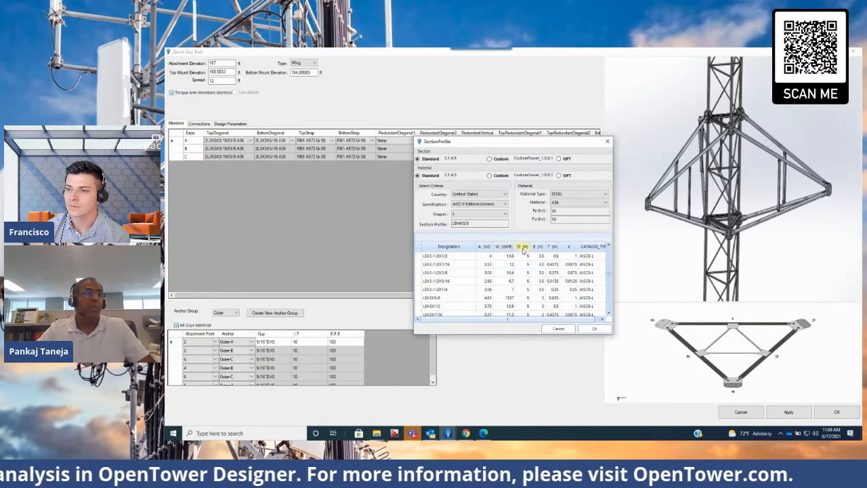
{"action": "scroll", "coordinate": [484, 302], "scroll_direction": "down", "scroll_amount": 5}
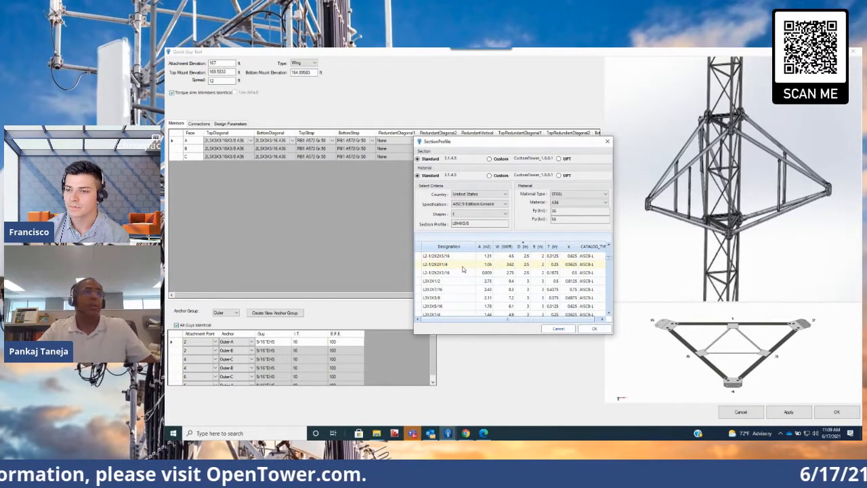
{"action": "scroll", "coordinate": [439, 284], "scroll_direction": "up", "scroll_amount": 1}
{"action": "scroll", "coordinate": [447, 299], "scroll_direction": "up", "scroll_amount": 2}
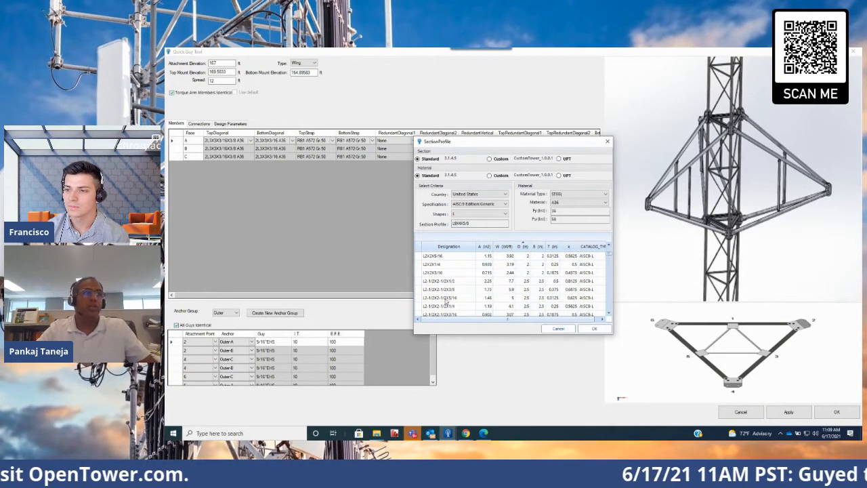
{"action": "left_click", "coordinate": [447, 267]}
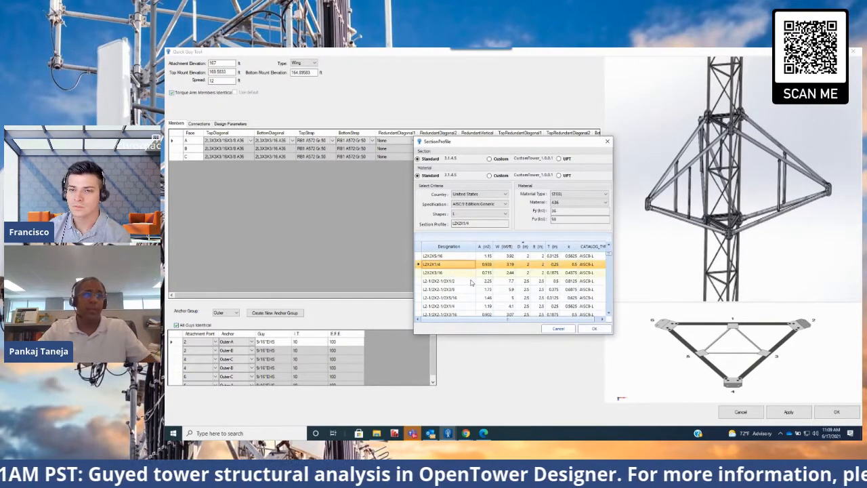
{"action": "left_click", "coordinate": [594, 329]}
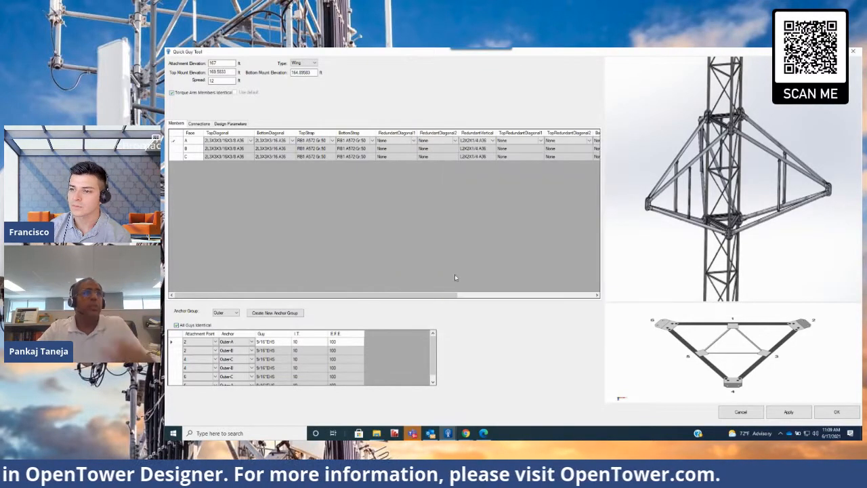
Start choosing a section for face A's top redundant horizontal and filter the profiles to AISC 9 Edition Generic, shape L
{"action": "left_click_drag", "start_coordinate": [444, 295], "coordinate": [596, 287]}
{"action": "left_click", "coordinate": [528, 140]}
{"action": "left_click", "coordinate": [543, 141]}
{"action": "left_click", "coordinate": [512, 152]}
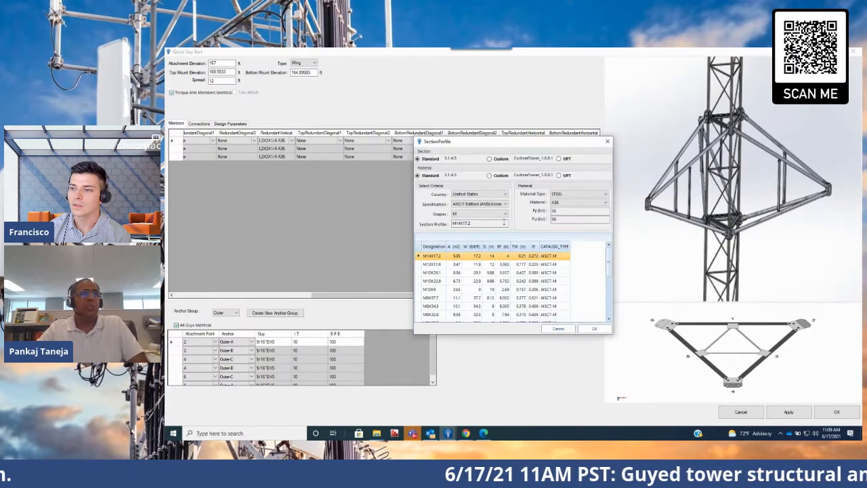
{"action": "left_click", "coordinate": [487, 203]}
{"action": "left_click", "coordinate": [482, 215]}
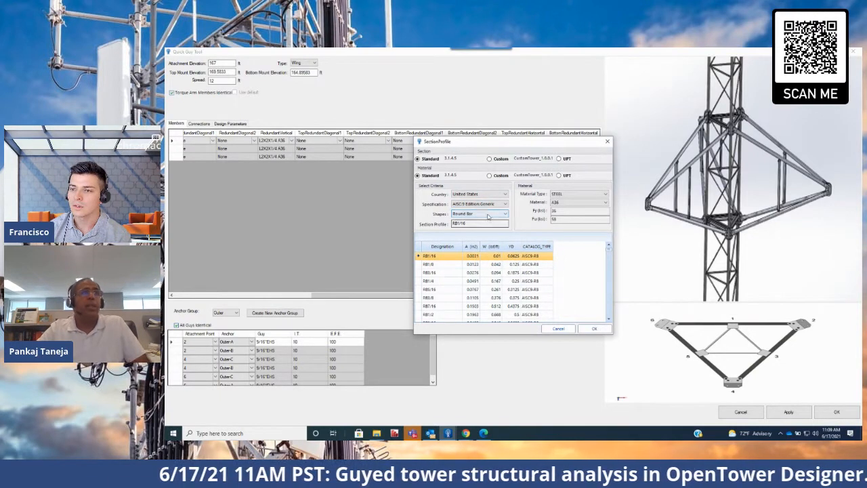
{"action": "left_click", "coordinate": [485, 215]}
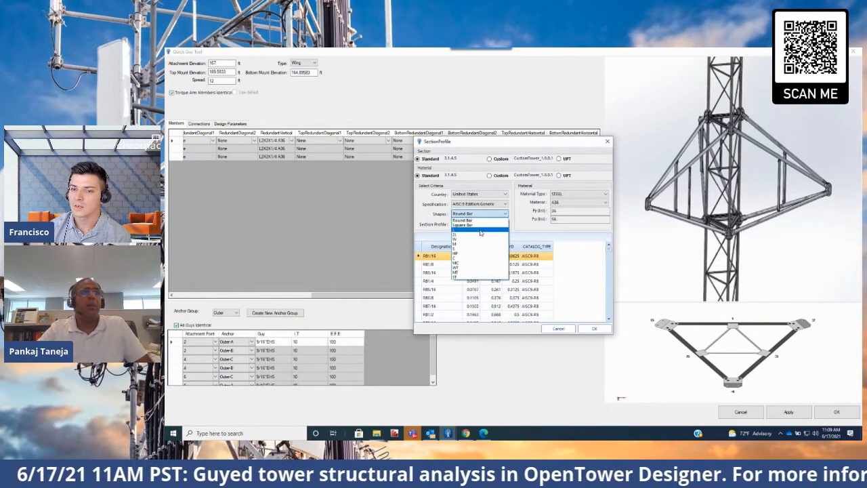
{"action": "left_click", "coordinate": [480, 229]}
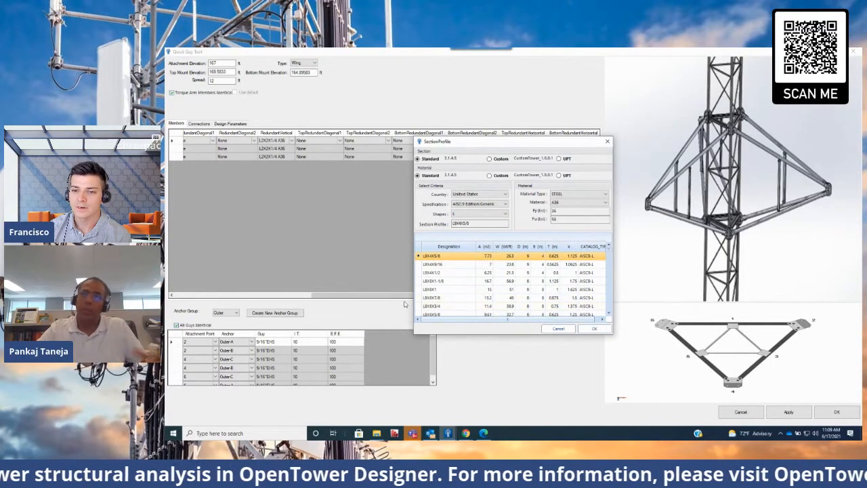
Sort the profiles by depth D and assign L2X2X1/4 in A36 to the top redundant horizontal
{"action": "left_click", "coordinate": [522, 246]}
{"action": "scroll", "coordinate": [454, 276], "scroll_direction": "down", "scroll_amount": 2}
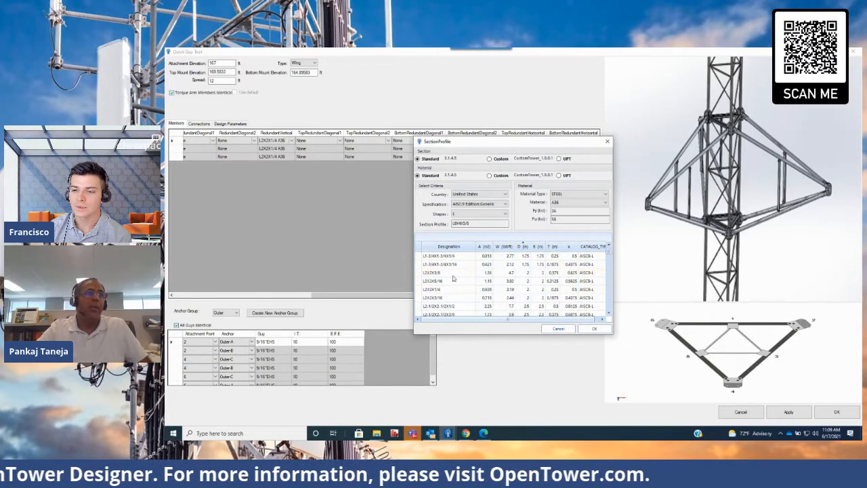
{"action": "left_click", "coordinate": [460, 291]}
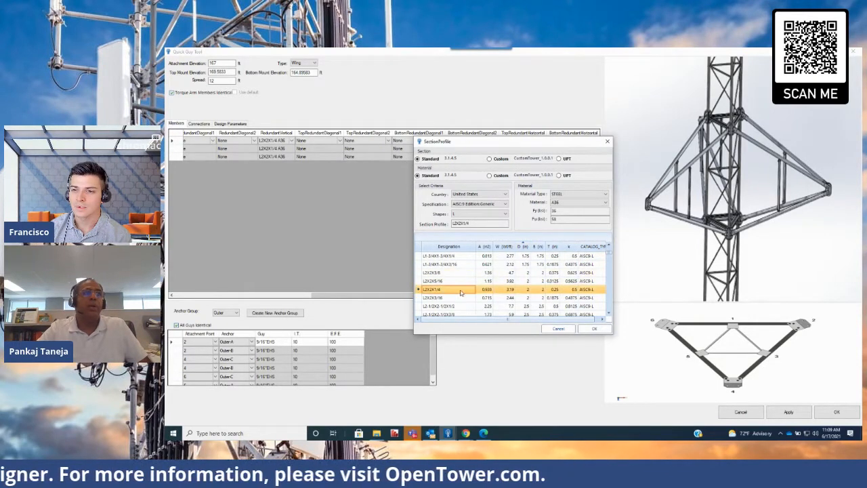
{"action": "left_click", "coordinate": [590, 330]}
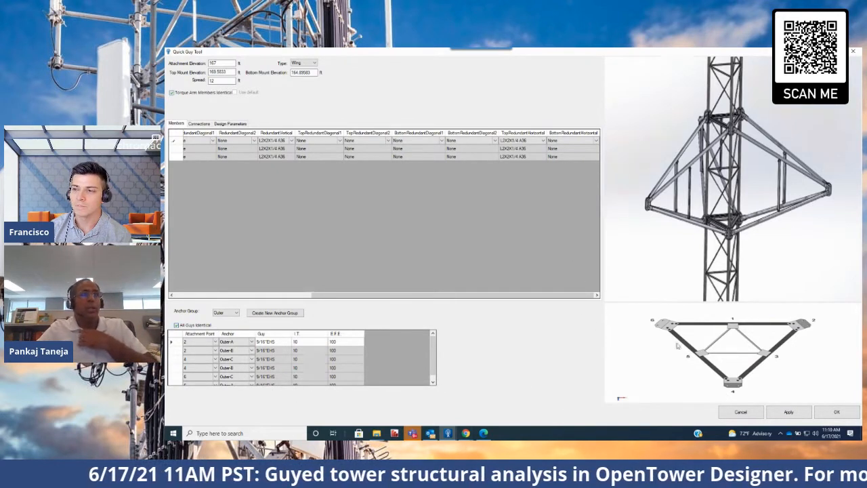
Apply the torque arm changes, accept the guy details and update the base model
{"action": "left_click", "coordinate": [788, 413]}
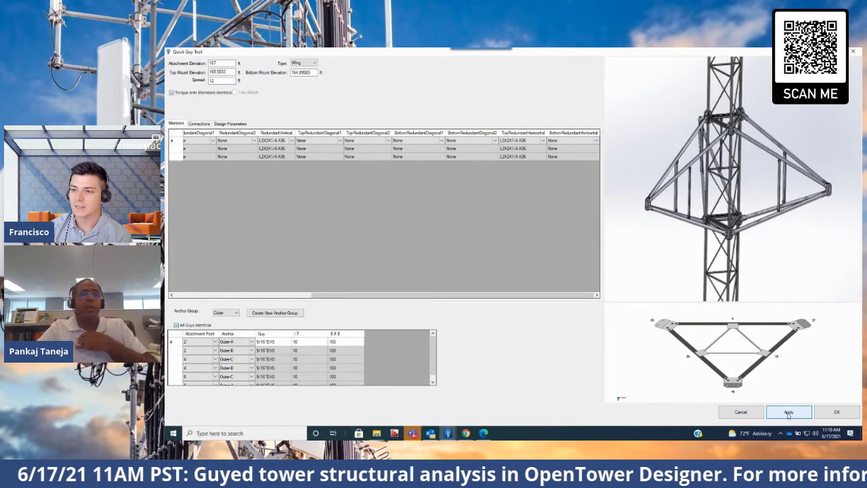
{"action": "left_click", "coordinate": [824, 411]}
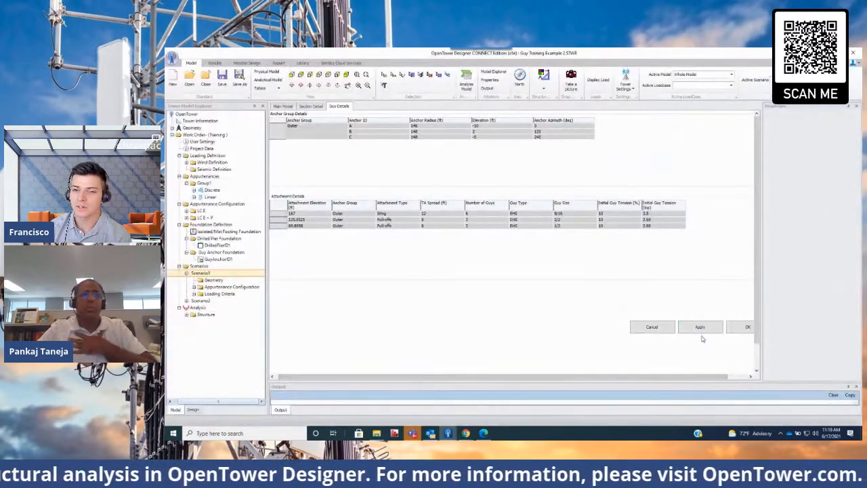
{"action": "left_click", "coordinate": [745, 329]}
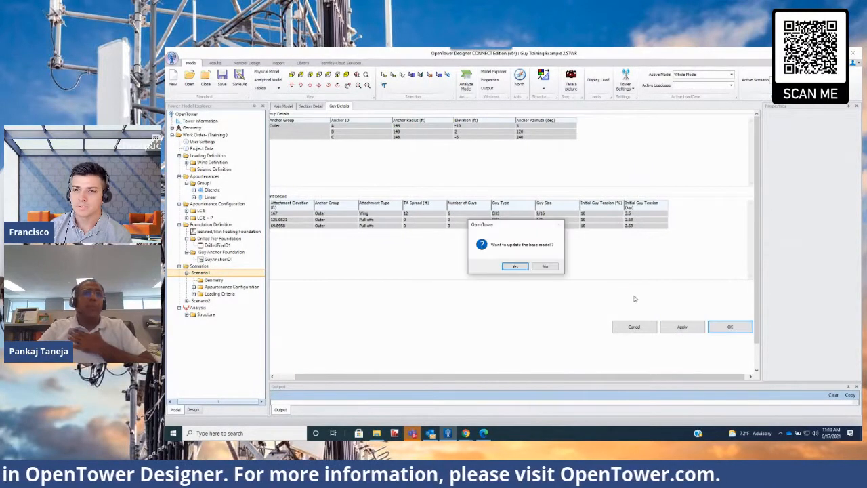
{"action": "left_click", "coordinate": [515, 266]}
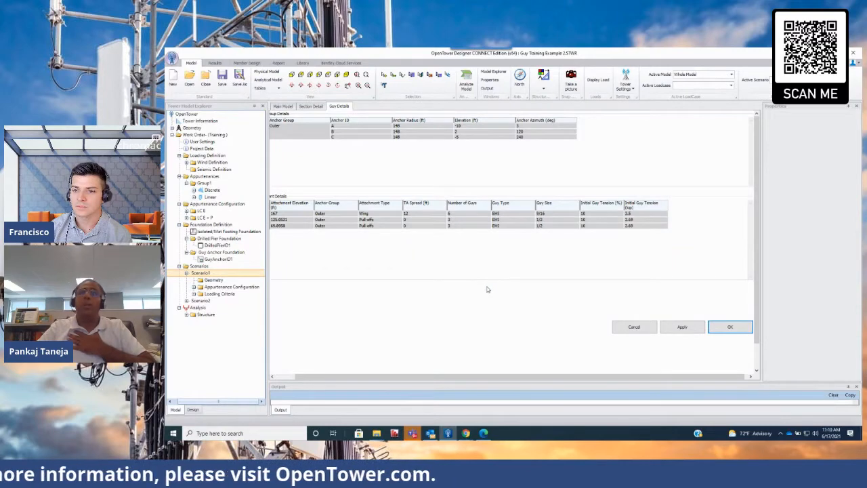
Examine the Wing torque arm and its redundant members from several sides in the main model
{"action": "scroll", "coordinate": [535, 185], "scroll_direction": "up", "scroll_amount": 6}
{"action": "scroll", "coordinate": [541, 225], "scroll_direction": "up", "scroll_amount": 2}
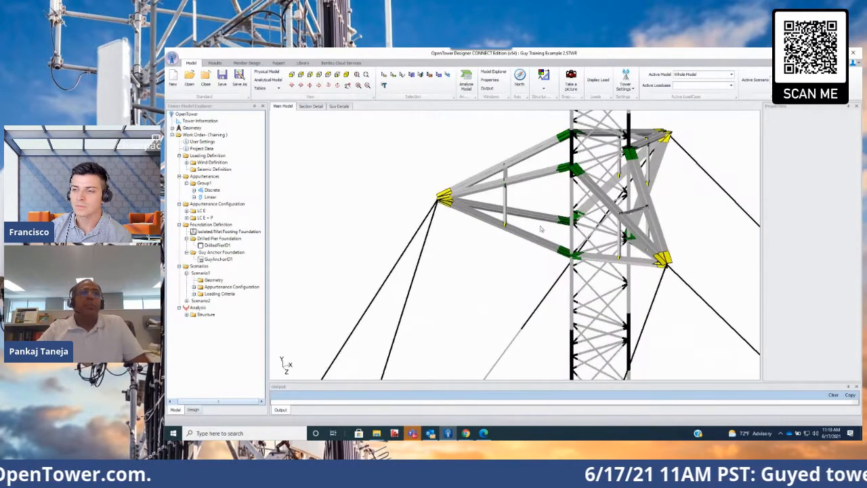
{"action": "key", "text": "Left"}
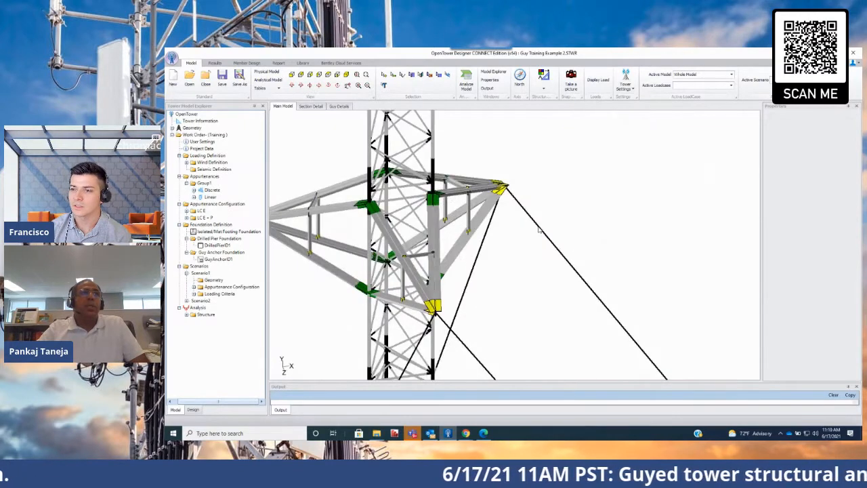
{"action": "scroll", "coordinate": [539, 230], "scroll_direction": "down", "scroll_amount": 3}
{"action": "scroll", "coordinate": [484, 239], "scroll_direction": "up", "scroll_amount": 4}
{"action": "scroll", "coordinate": [478, 232], "scroll_direction": "down", "scroll_amount": 3}
{"action": "scroll", "coordinate": [474, 234], "scroll_direction": "up", "scroll_amount": 3}
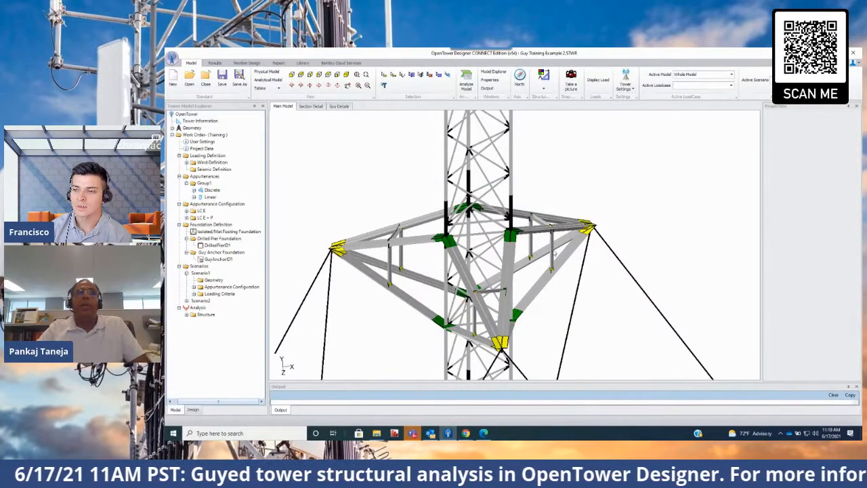
{"action": "scroll", "coordinate": [554, 252], "scroll_direction": "up", "scroll_amount": 2}
{"action": "scroll", "coordinate": [552, 250], "scroll_direction": "down", "scroll_amount": 3}
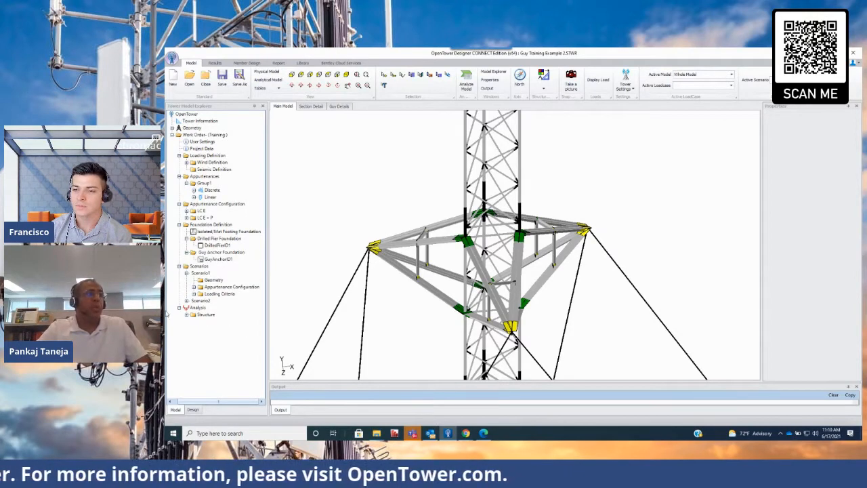
Activate Scenario1 again for the updated tower model
{"action": "right_click", "coordinate": [210, 273]}
{"action": "left_click", "coordinate": [226, 278]}
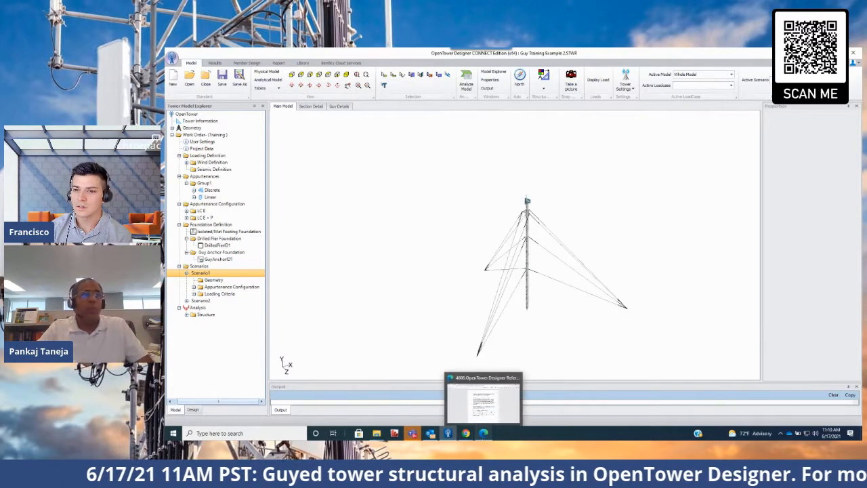
Switch to the OpenTower Designer reference manual PDF and study the Torque-arm Bracing diagrams, including Wing with redundants, on page 197
{"action": "left_click", "coordinate": [483, 432]}
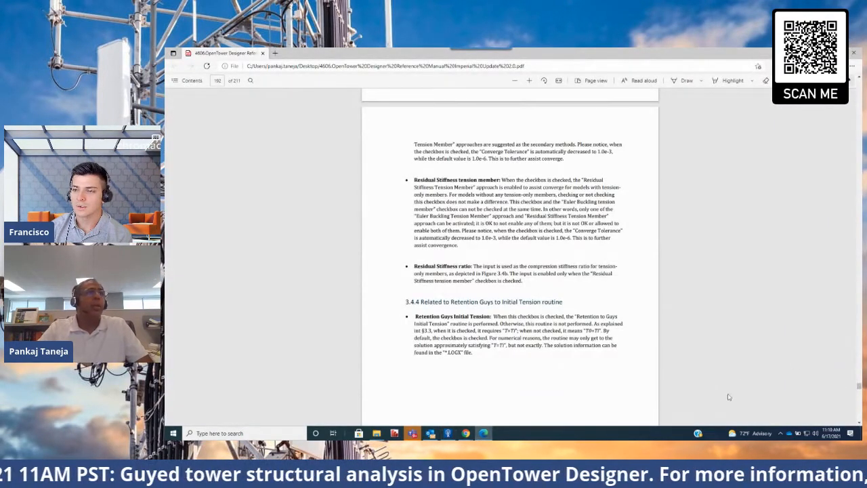
{"action": "scroll", "coordinate": [615, 321], "scroll_direction": "up", "scroll_amount": 10}
{"action": "scroll", "coordinate": [616, 324], "scroll_direction": "up", "scroll_amount": 15}
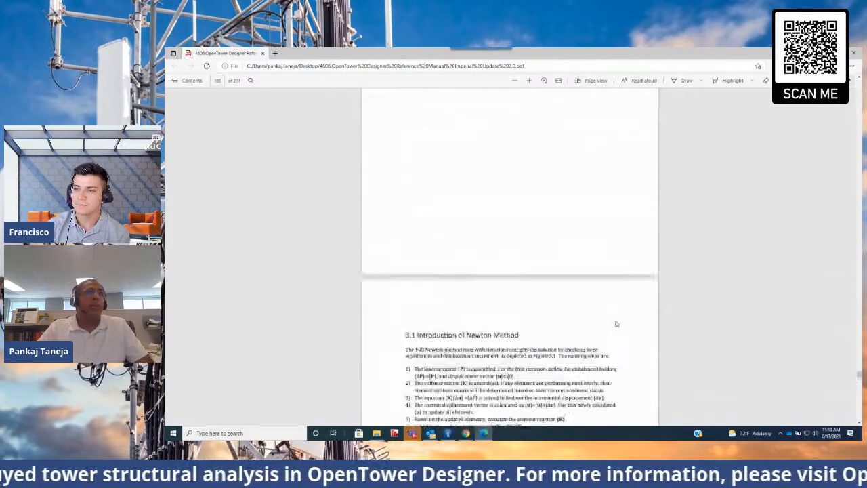
{"action": "scroll", "coordinate": [617, 324], "scroll_direction": "down", "scroll_amount": 15}
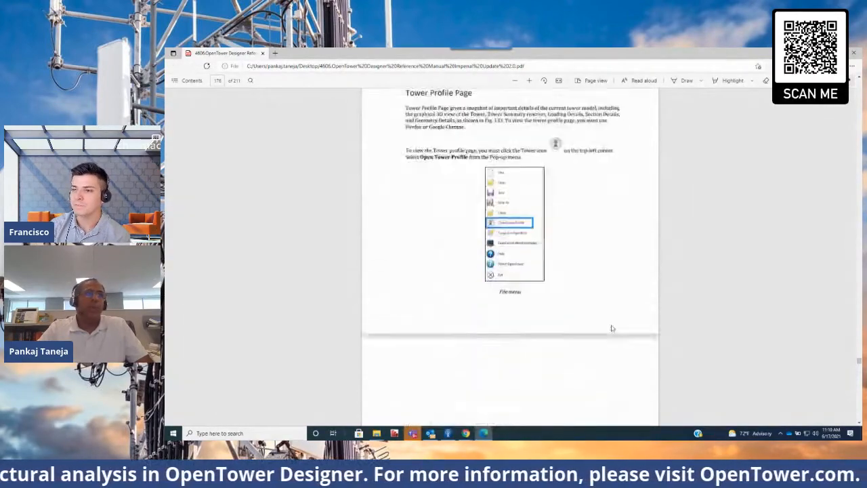
{"action": "scroll", "coordinate": [604, 362], "scroll_direction": "down", "scroll_amount": 15}
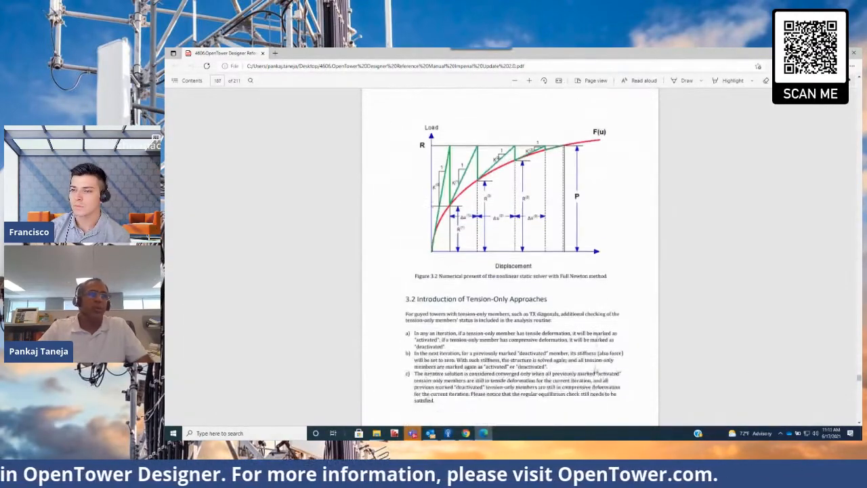
{"action": "scroll", "coordinate": [590, 371], "scroll_direction": "down", "scroll_amount": 10}
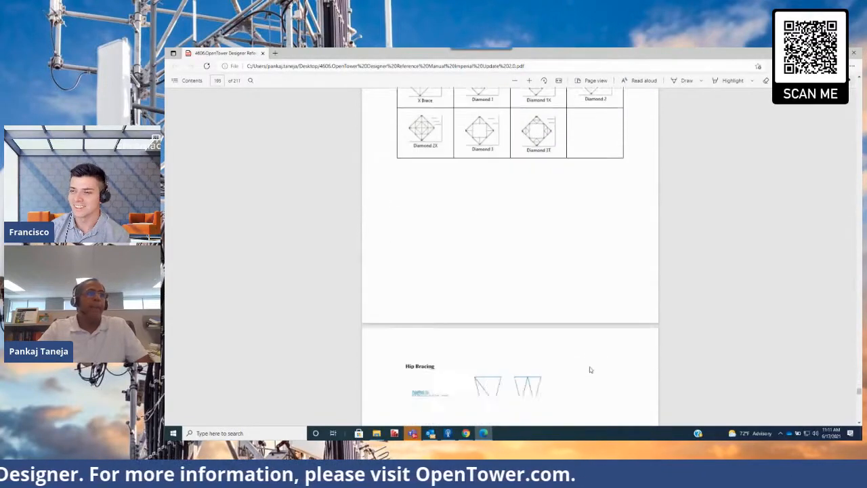
{"action": "scroll", "coordinate": [587, 367], "scroll_direction": "up", "scroll_amount": 1}
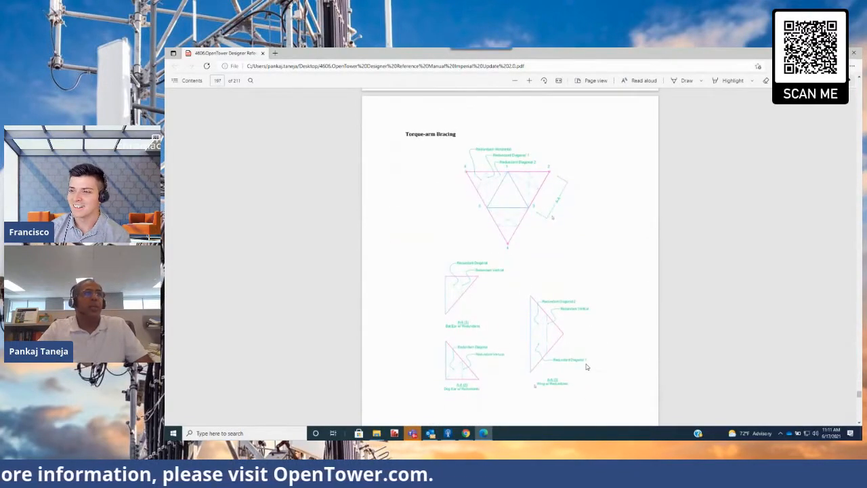
{"action": "scroll", "coordinate": [587, 367], "scroll_direction": "up", "scroll_amount": 1, "text": "ctrl"}
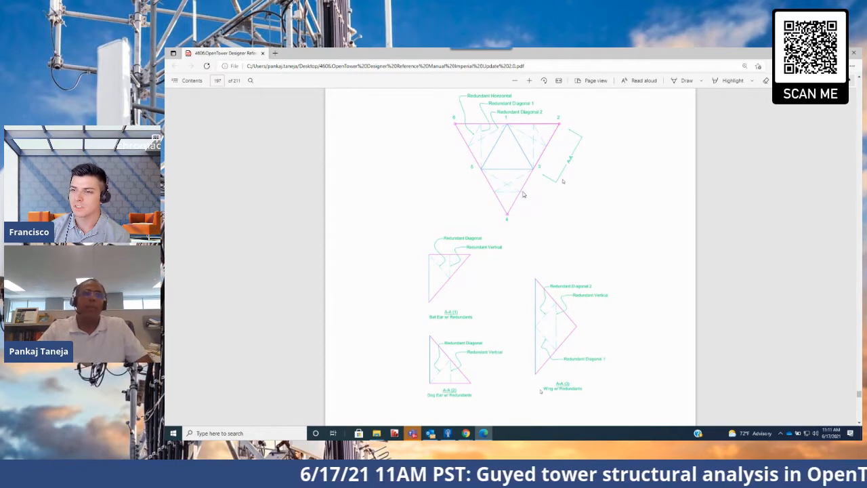
{"action": "scroll", "coordinate": [526, 198], "scroll_direction": "down", "scroll_amount": 1}
{"action": "scroll", "coordinate": [533, 220], "scroll_direction": "down", "scroll_amount": 1}
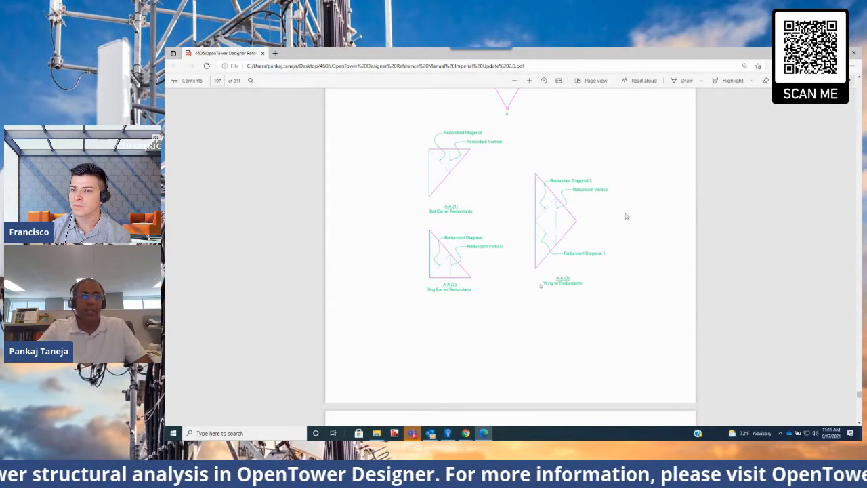
Return to OpenTower Designer and examine the Wing torque arm, its guys and the upper tower in the main model
{"action": "key", "text": "alt+Tab"}
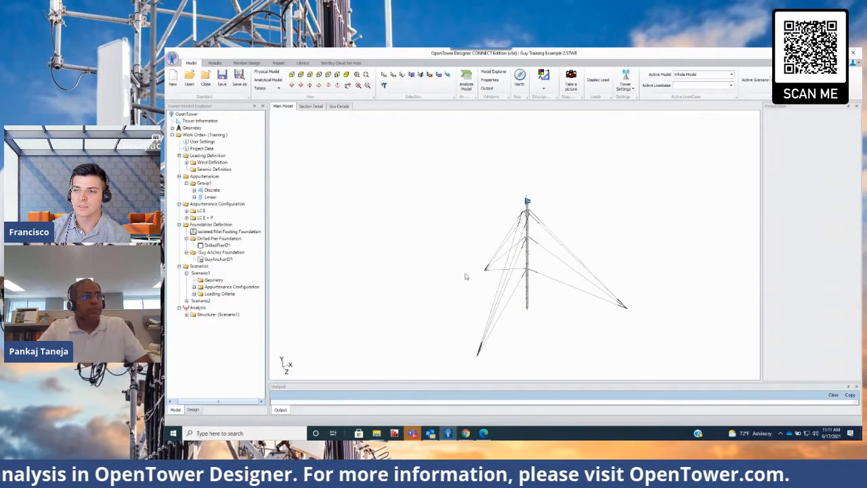
{"action": "scroll", "coordinate": [525, 218], "scroll_direction": "up", "scroll_amount": 8}
{"action": "middle_click_drag", "start_coordinate": [470, 230], "coordinate": [517, 197]}
{"action": "scroll", "coordinate": [505, 202], "scroll_direction": "down", "scroll_amount": 2}
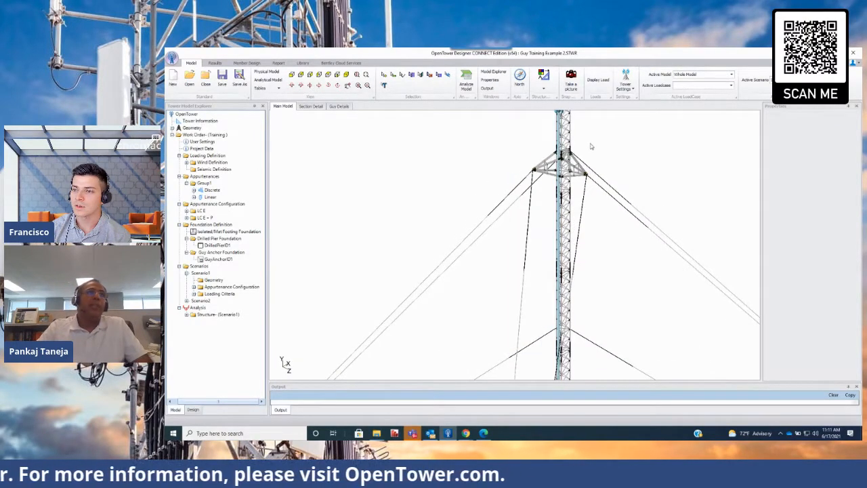
{"action": "scroll", "coordinate": [590, 145], "scroll_direction": "up", "scroll_amount": 4}
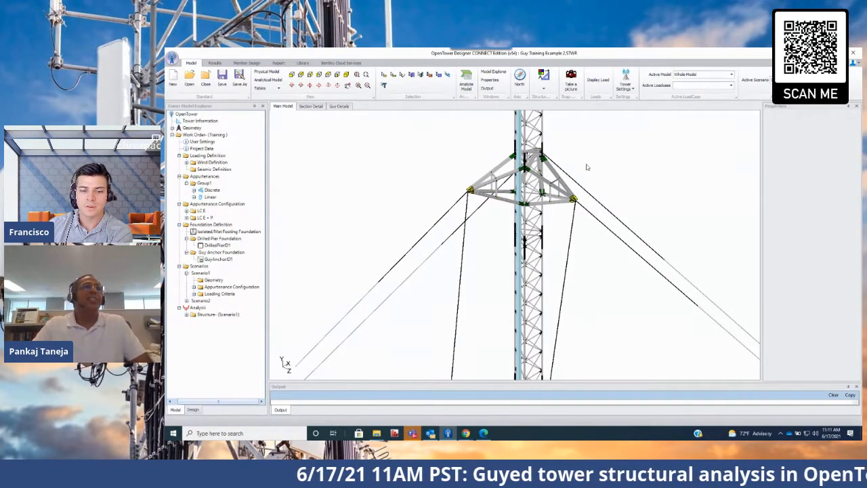
{"action": "scroll", "coordinate": [539, 248], "scroll_direction": "down", "scroll_amount": 2}
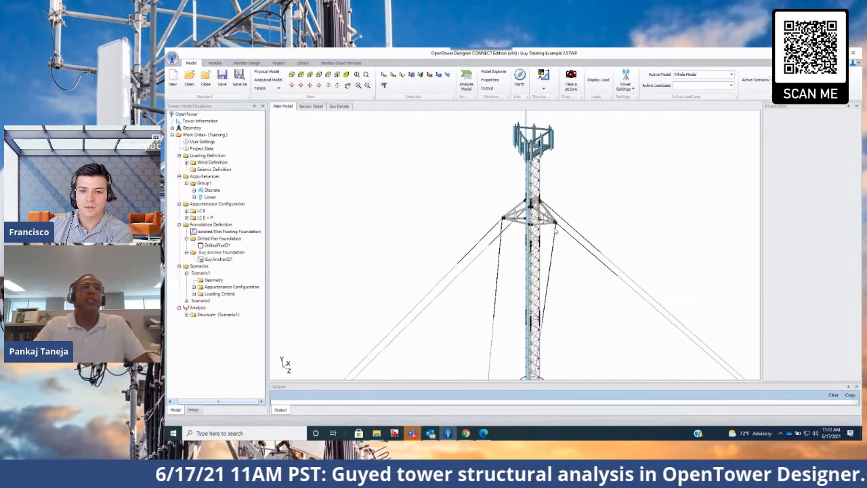
{"action": "scroll", "coordinate": [558, 227], "scroll_direction": "down", "scroll_amount": 1}
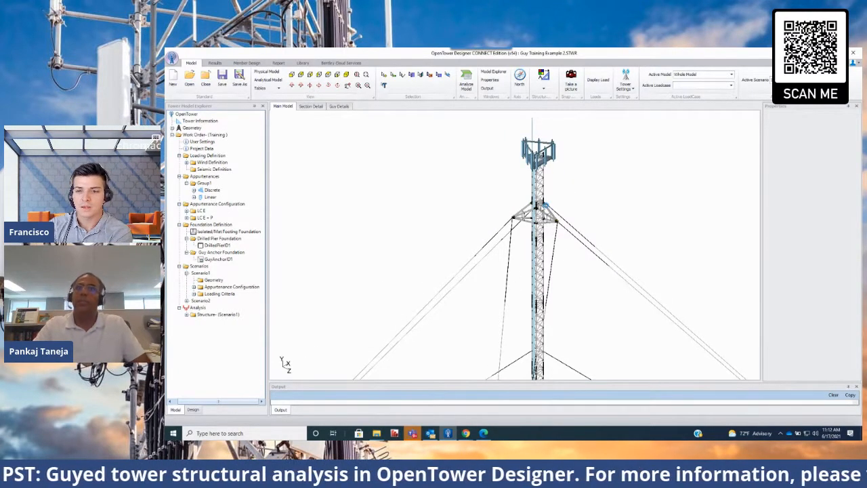
{"action": "scroll", "coordinate": [539, 239], "scroll_direction": "down", "scroll_amount": 1}
{"action": "scroll", "coordinate": [534, 265], "scroll_direction": "down", "scroll_amount": 1}
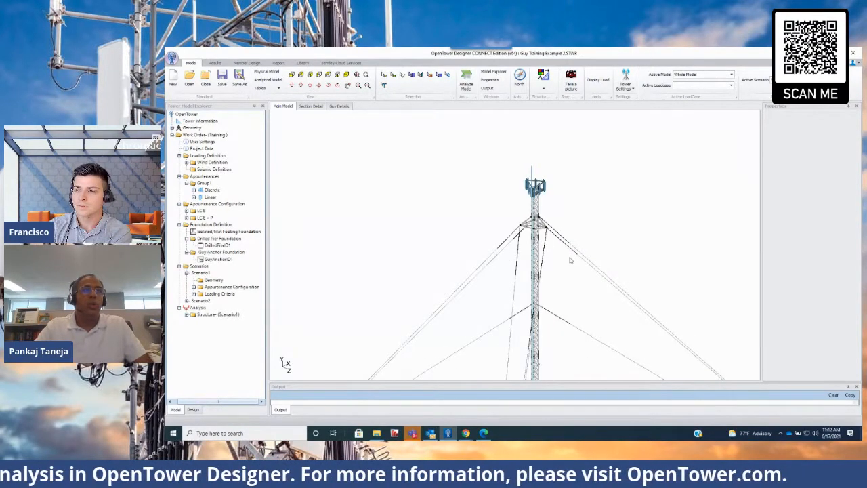
Enlarge the output log and generate the loads for Scenario1
{"action": "scroll", "coordinate": [545, 215], "scroll_direction": "up", "scroll_amount": 3}
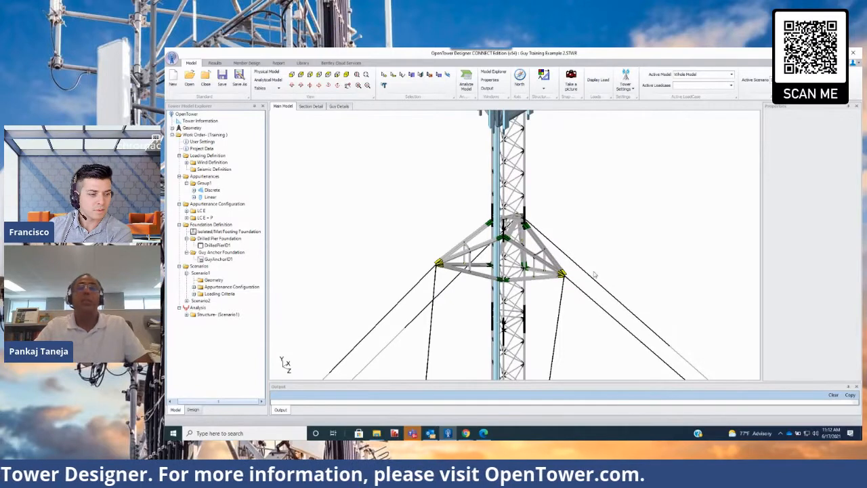
{"action": "scroll", "coordinate": [581, 283], "scroll_direction": "down", "scroll_amount": 1}
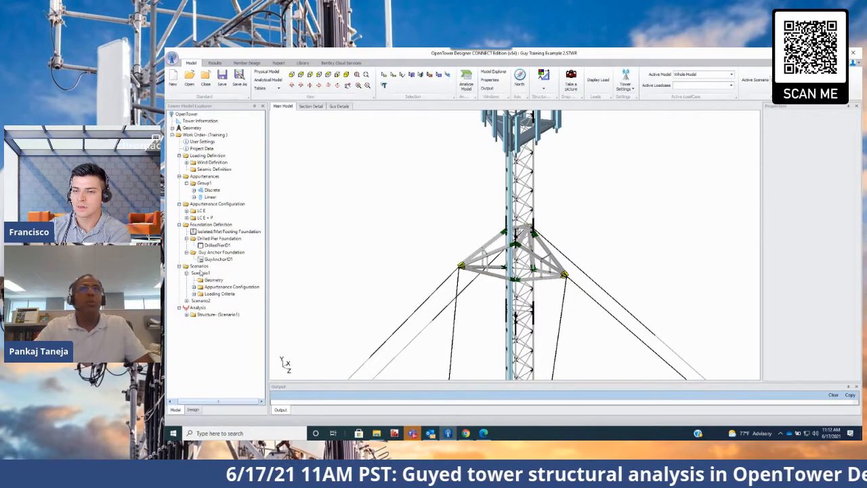
{"action": "left_click_drag", "start_coordinate": [338, 382], "coordinate": [335, 321]}
{"action": "right_click", "coordinate": [202, 273]}
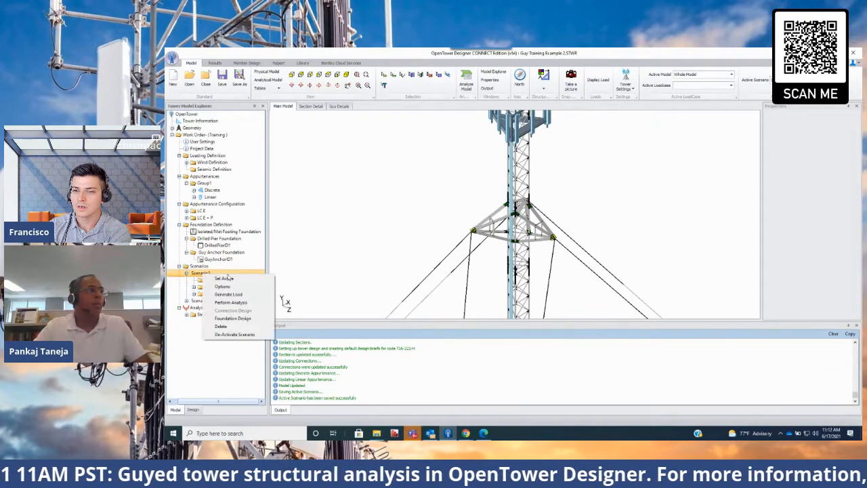
{"action": "left_click", "coordinate": [241, 296]}
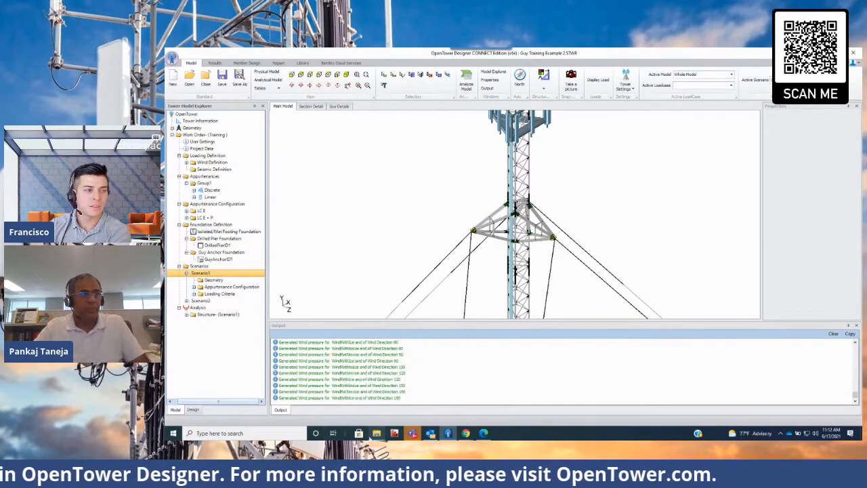
Switch to the Guy Tower folder in File Explorer and open Guy Training Example 2.STWR_CrossArmLoad.csv in Excel
{"action": "mouse_move", "coordinate": [377, 433]}
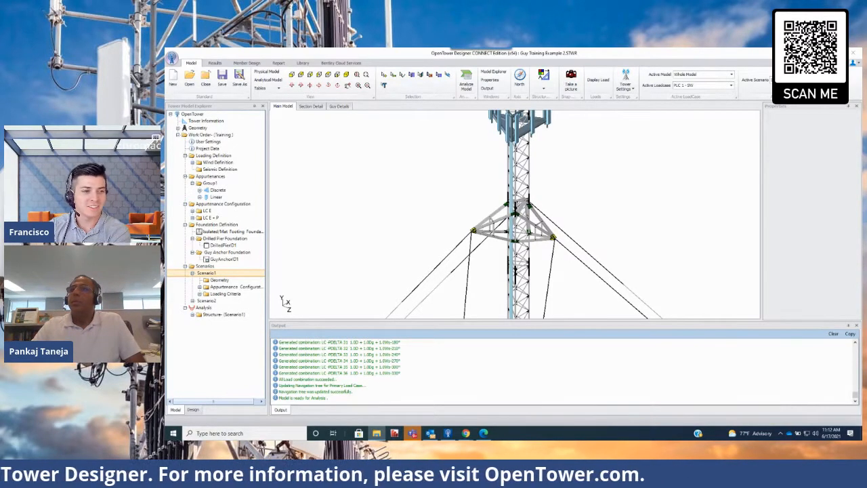
{"action": "left_click_drag", "start_coordinate": [860, 245], "coordinate": [495, 190]}
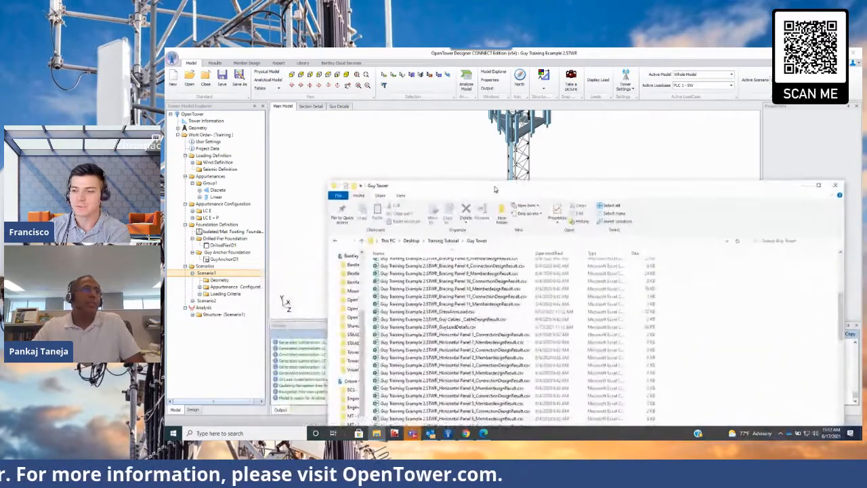
{"action": "double_click", "coordinate": [495, 190]}
{"action": "scroll", "coordinate": [530, 205], "scroll_direction": "up", "scroll_amount": 8}
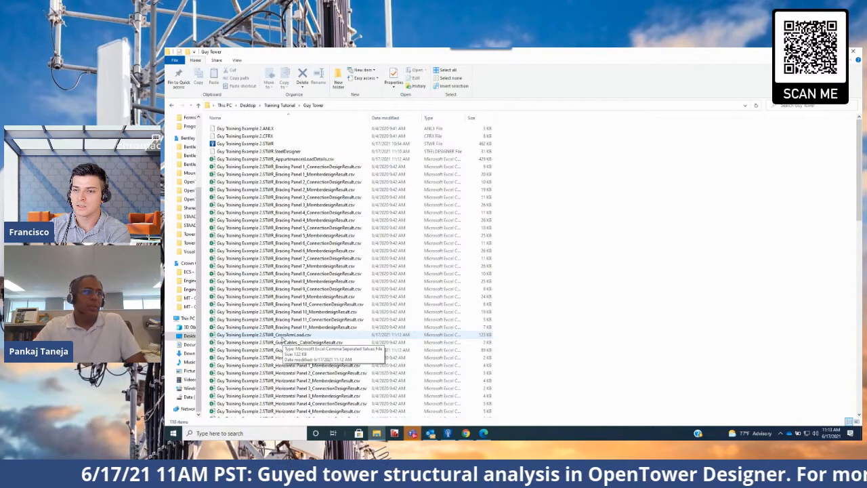
{"action": "double_click", "coordinate": [278, 335]}
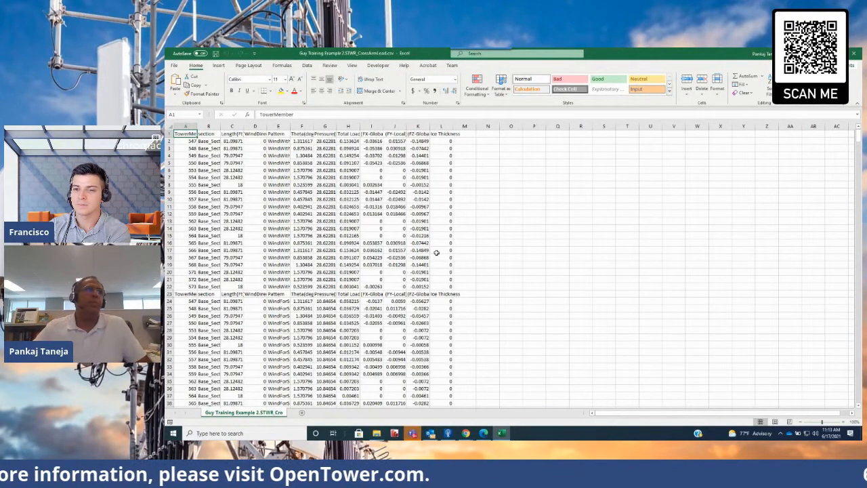
Widen the section, length, wind direction and theta columns, review the cross-arm wind loads, and close the file without saving
{"action": "double_click", "coordinate": [243, 126]}
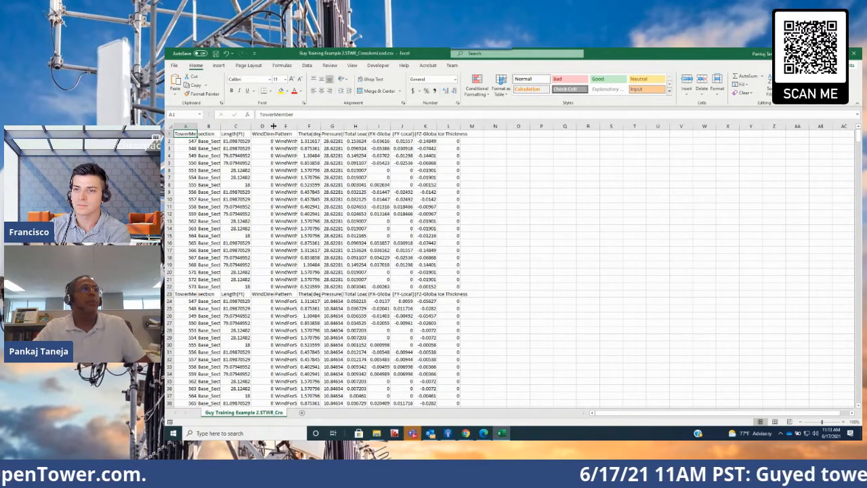
{"action": "double_click", "coordinate": [273, 126]}
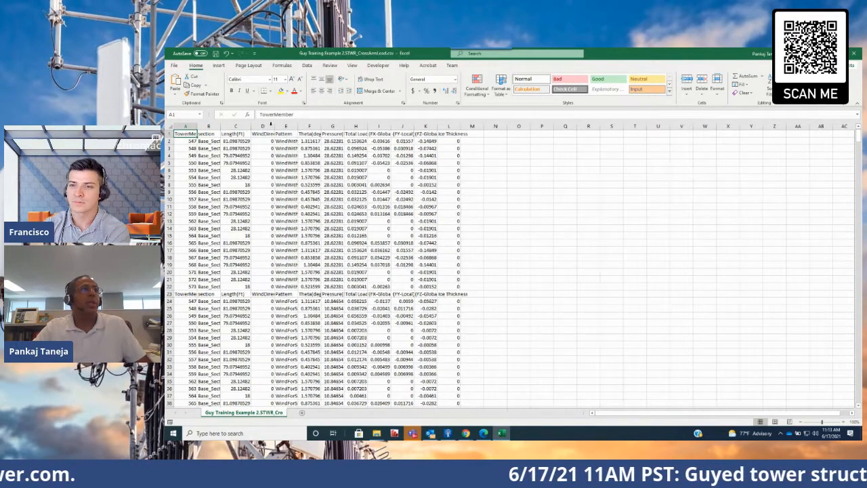
{"action": "double_click", "coordinate": [222, 126]}
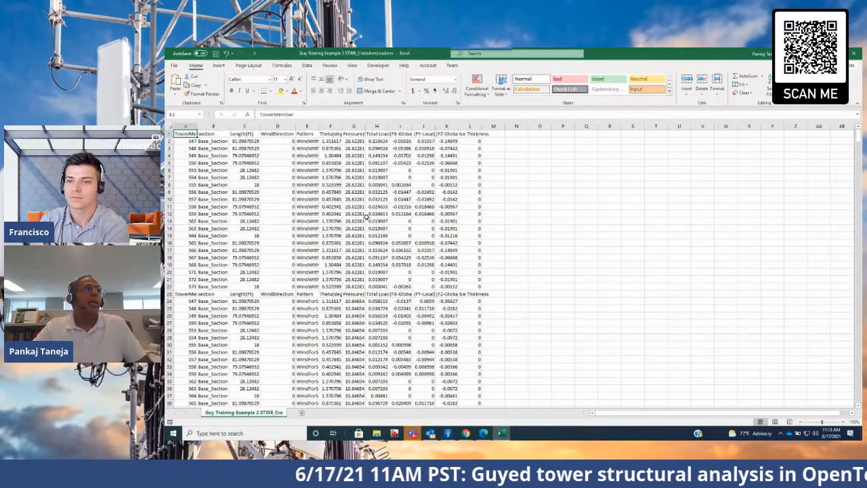
{"action": "scroll", "coordinate": [409, 240], "scroll_direction": "down", "scroll_amount": 6}
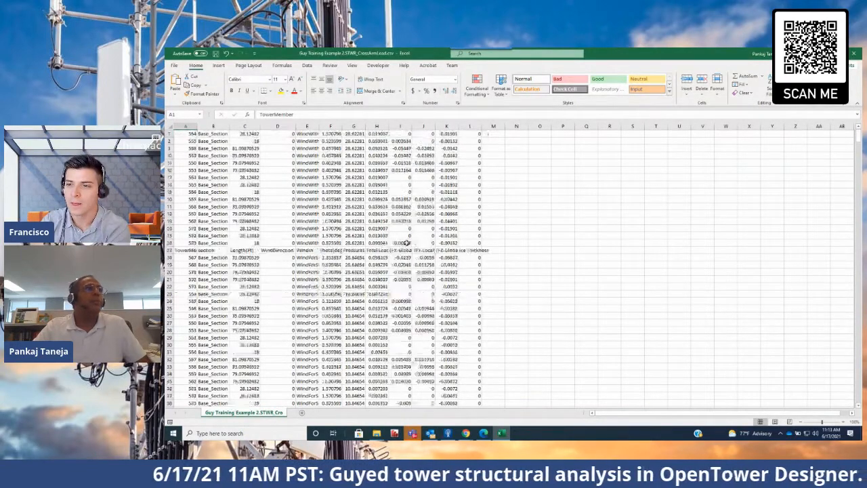
{"action": "scroll", "coordinate": [349, 229], "scroll_direction": "up", "scroll_amount": 6}
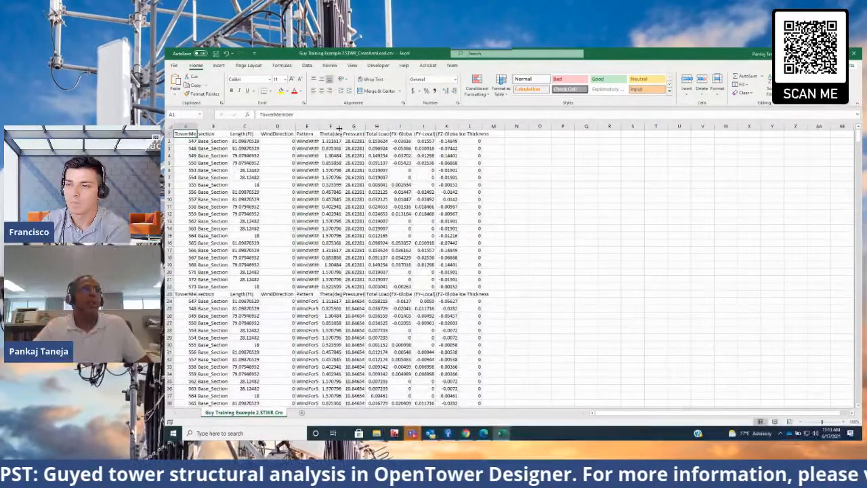
{"action": "double_click", "coordinate": [341, 127]}
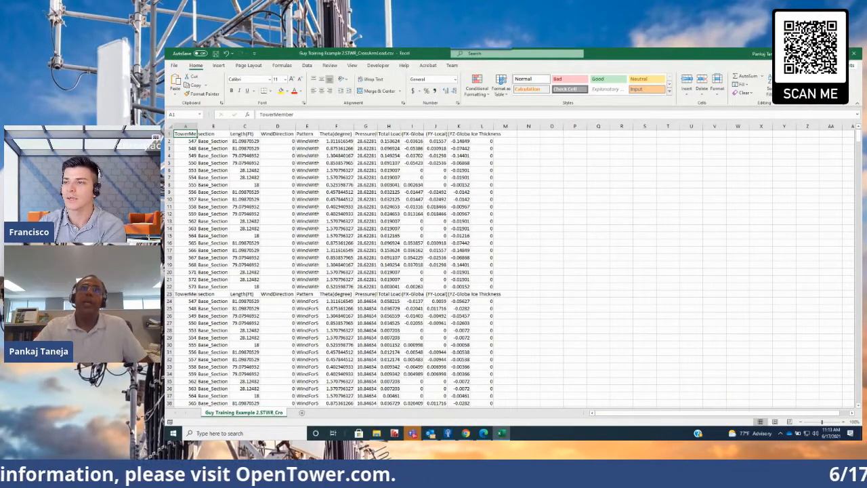
{"action": "left_click", "coordinate": [853, 53]}
{"action": "left_click", "coordinate": [514, 250]}
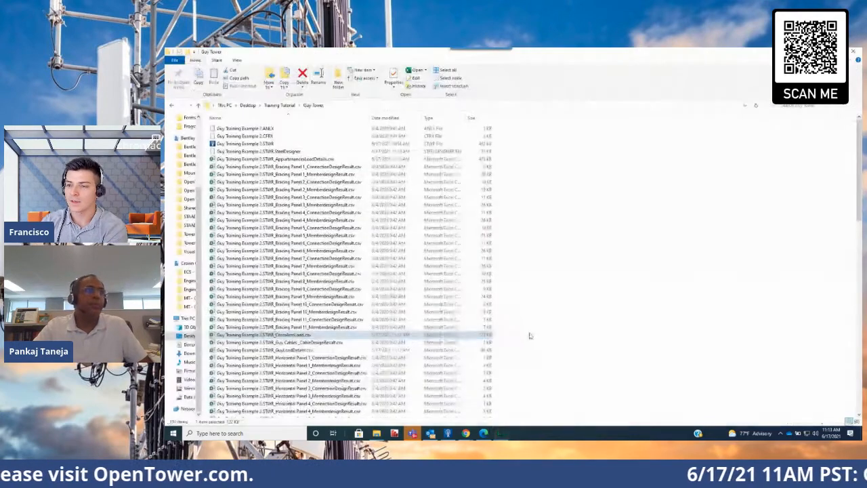
Open Guy Training Example 2.STWR_GuyLoadDetails.csv and widen its diameter, gust factor, drag coefficient and theta columns
{"action": "left_click", "coordinate": [296, 351]}
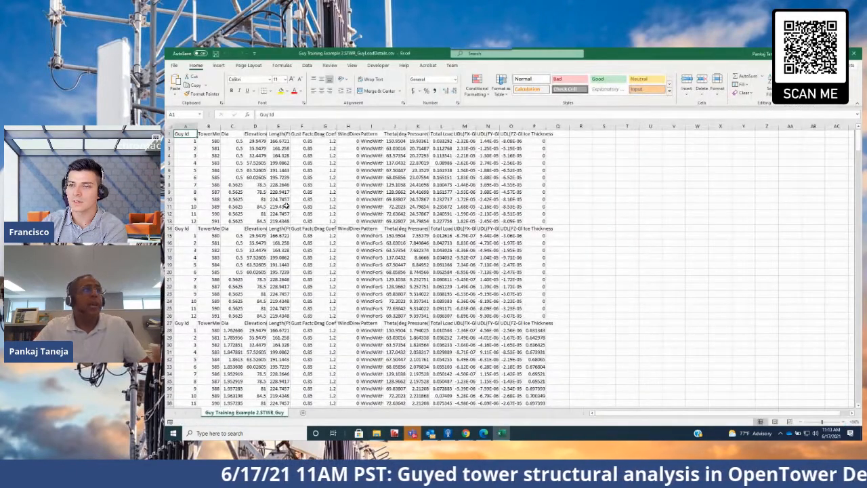
{"action": "double_click", "coordinate": [244, 126]}
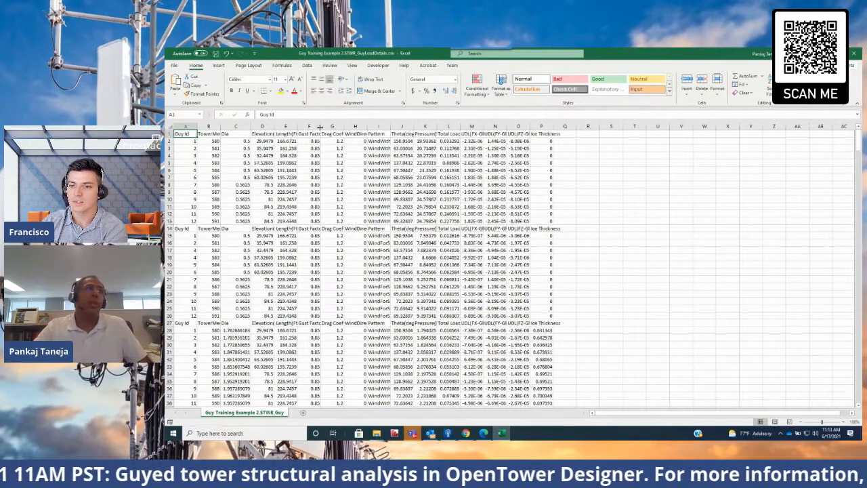
{"action": "double_click", "coordinate": [320, 126]}
{"action": "double_click", "coordinate": [348, 126]}
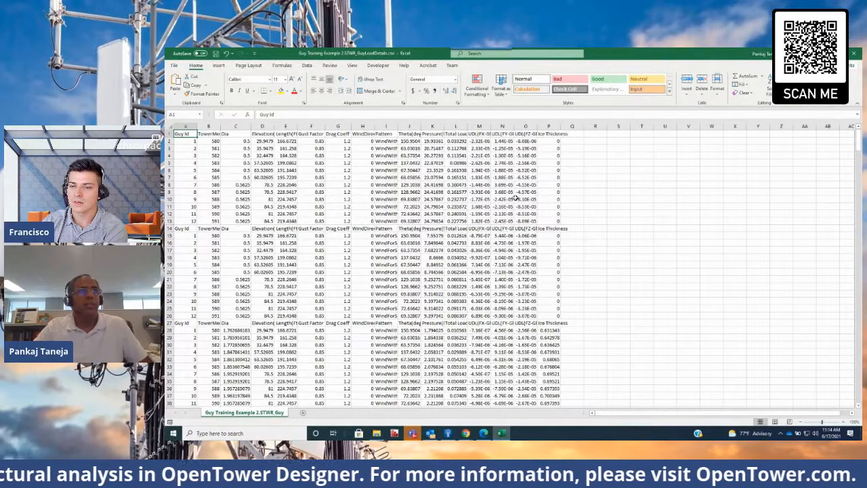
{"action": "double_click", "coordinate": [419, 126]}
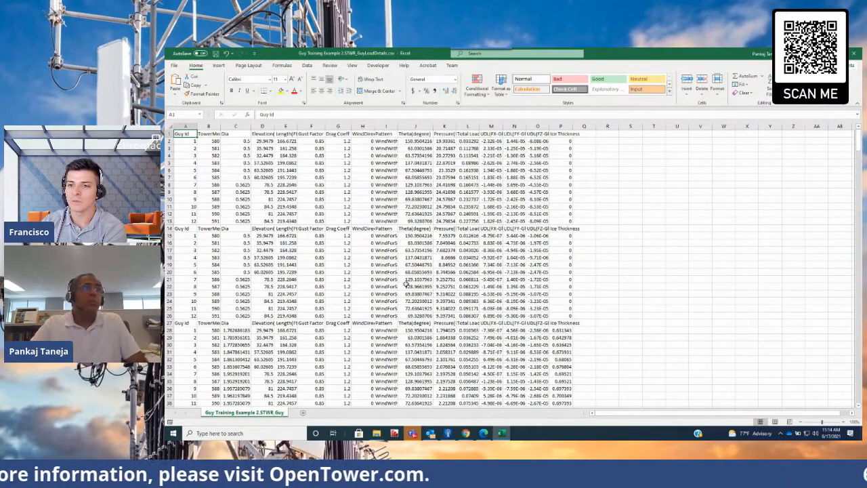
Review the guy wind loads for the successive wind directions and close the guy load file without saving
{"action": "scroll", "coordinate": [447, 335], "scroll_direction": "down", "scroll_amount": 20}
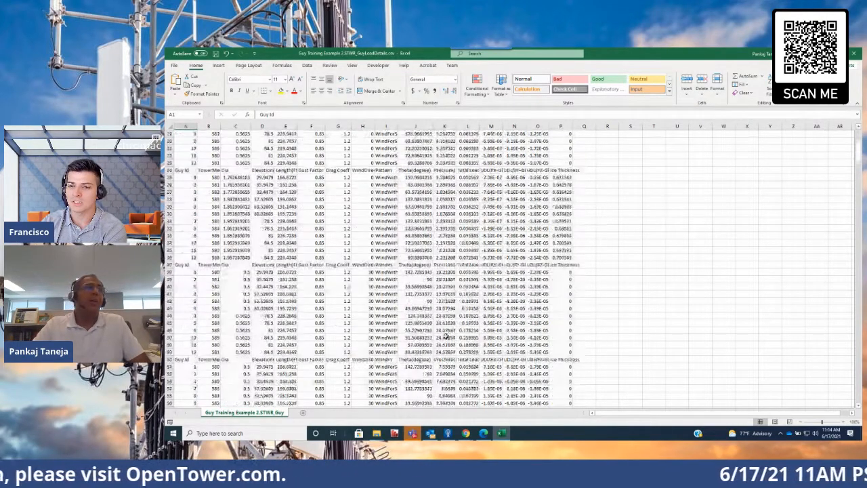
{"action": "scroll", "coordinate": [442, 336], "scroll_direction": "down", "scroll_amount": 15}
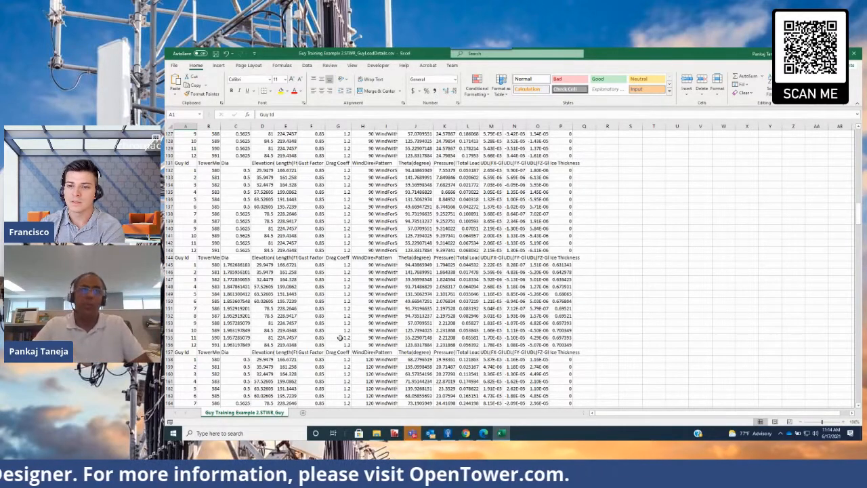
{"action": "left_click", "coordinate": [854, 53]}
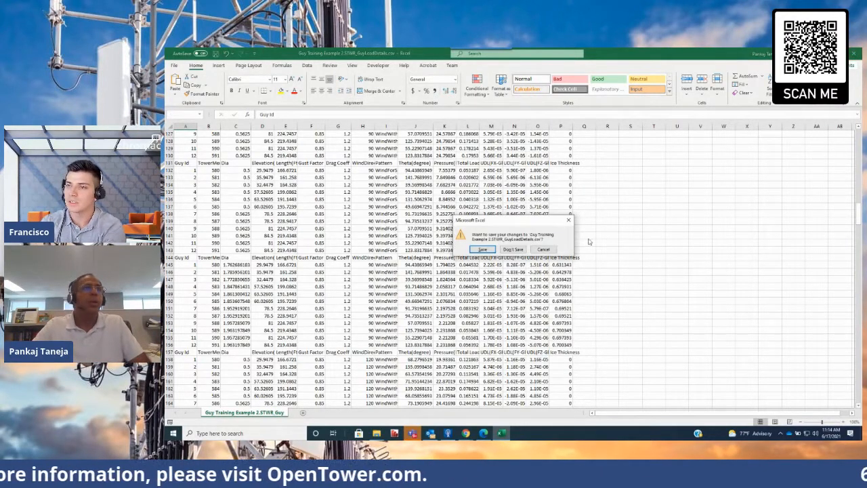
{"action": "left_click", "coordinate": [514, 250]}
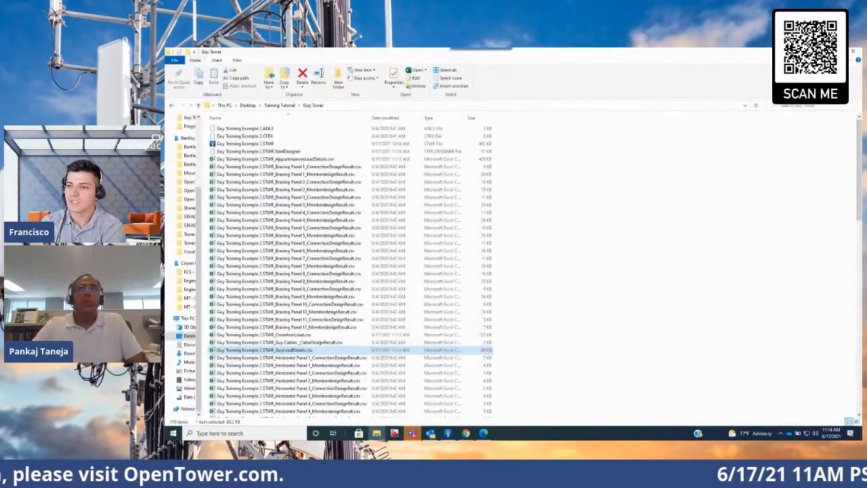
Return to OpenTower Designer, shrink the output log, and examine the torque arm and guys in the main model
{"action": "left_click", "coordinate": [448, 432]}
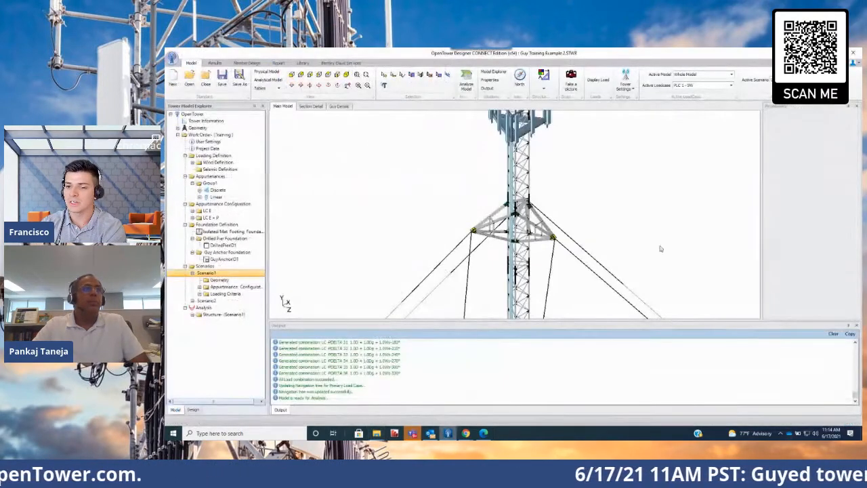
{"action": "left_click_drag", "start_coordinate": [539, 323], "coordinate": [534, 371]}
{"action": "scroll", "coordinate": [573, 199], "scroll_direction": "down", "scroll_amount": 5}
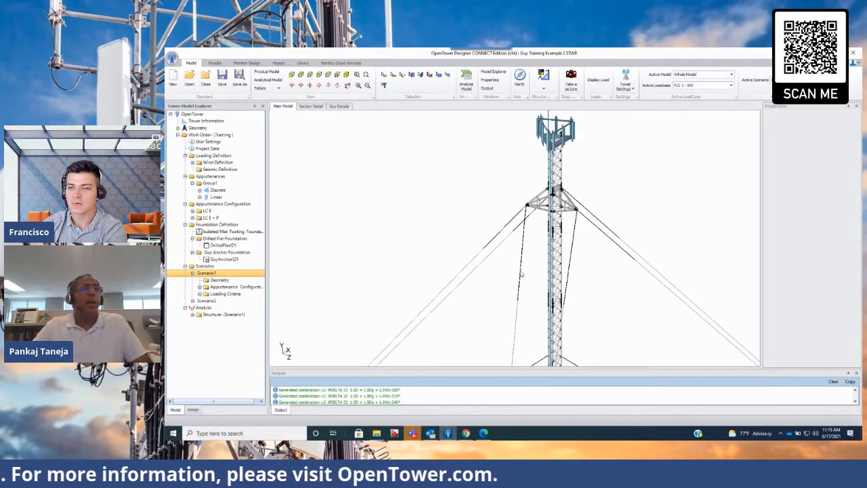
{"action": "scroll", "coordinate": [534, 331], "scroll_direction": "down", "scroll_amount": 3}
{"action": "scroll", "coordinate": [534, 331], "scroll_direction": "up", "scroll_amount": 3}
{"action": "scroll", "coordinate": [534, 330], "scroll_direction": "down", "scroll_amount": 2}
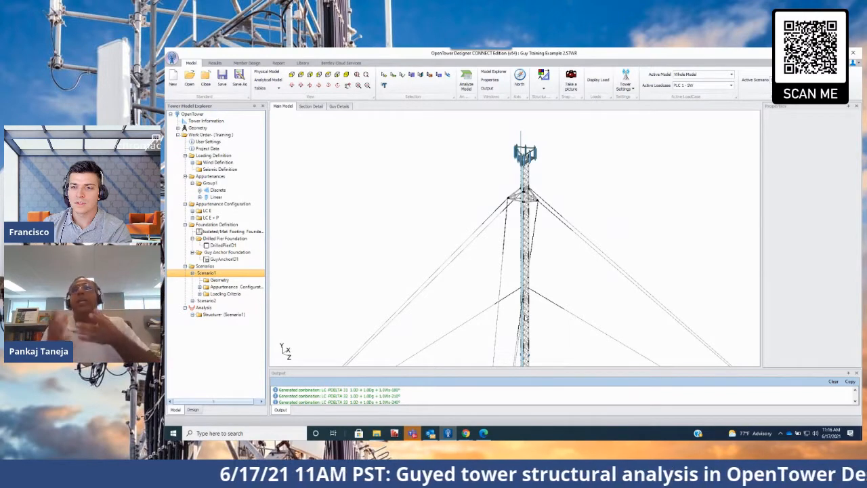
Review the guy details and the Quick Guy Tool settings of the Wing attachment at 167 ft, closing the tool without changes
{"action": "left_click", "coordinate": [342, 106]}
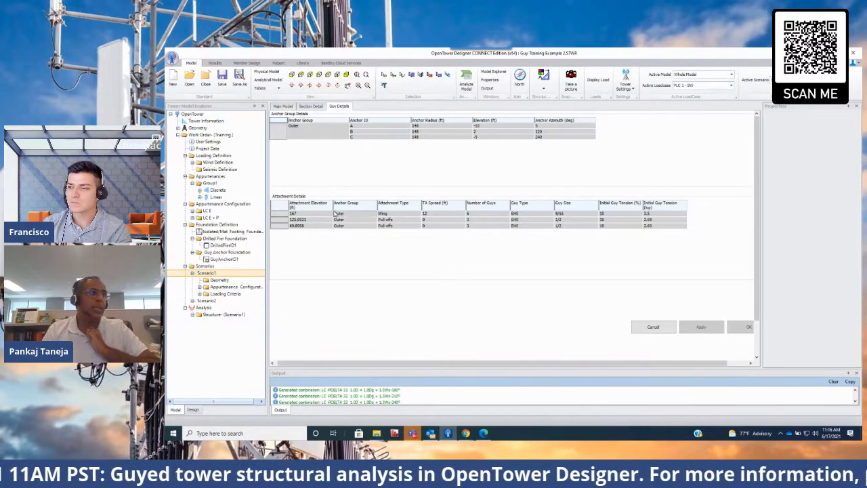
{"action": "double_click", "coordinate": [301, 213]}
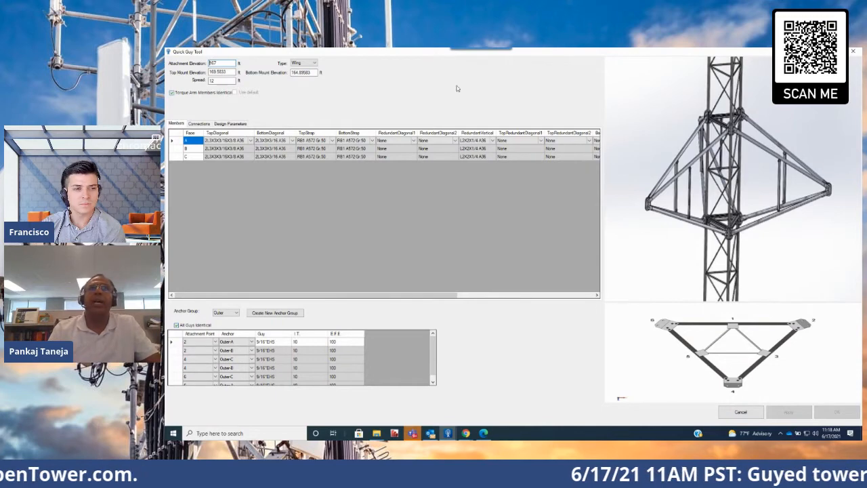
{"action": "left_click", "coordinate": [855, 53]}
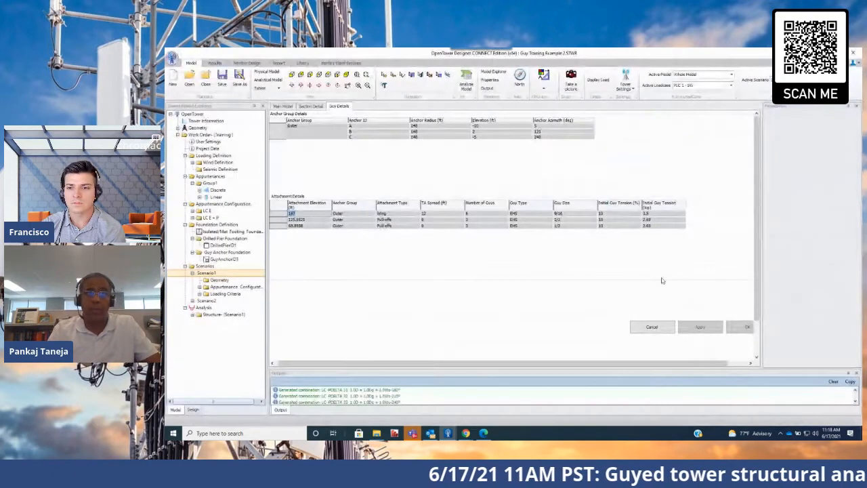
Return to the main model and show the nonlinear analysis properties of Structure (Scenario1) with their names fully readable
{"action": "left_click", "coordinate": [283, 107]}
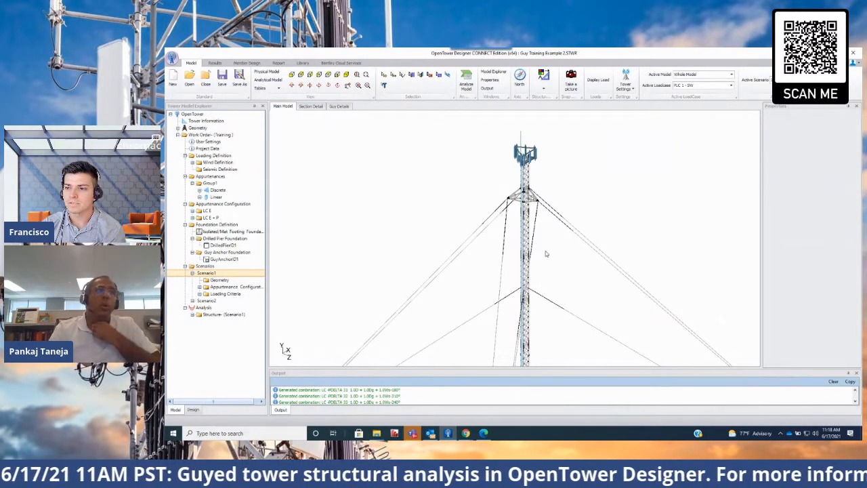
{"action": "left_click", "coordinate": [218, 315]}
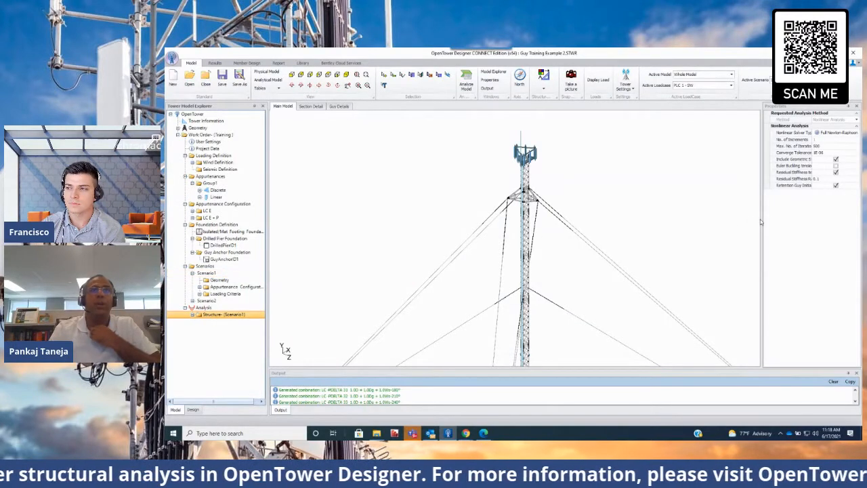
{"action": "left_click_drag", "start_coordinate": [762, 223], "coordinate": [691, 220]}
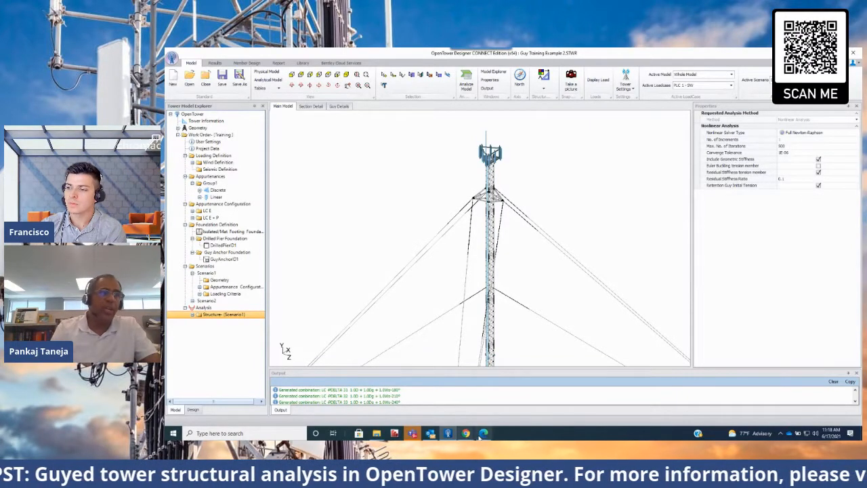
Switch to the OpenTower Designer reference manual PDF in Edge and find section 3.3 on the Retention Guys to Initial Tension routine
{"action": "left_click", "coordinate": [482, 433]}
{"action": "scroll", "coordinate": [586, 346], "scroll_direction": "up", "scroll_amount": 10}
{"action": "scroll", "coordinate": [587, 350], "scroll_direction": "up", "scroll_amount": 20}
{"action": "scroll", "coordinate": [589, 351], "scroll_direction": "up", "scroll_amount": 10}
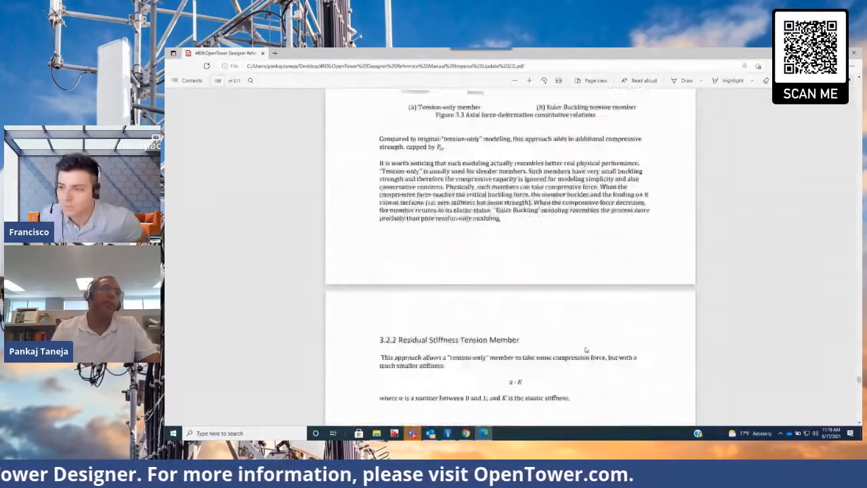
{"action": "scroll", "coordinate": [586, 349], "scroll_direction": "down", "scroll_amount": 5}
{"action": "scroll", "coordinate": [560, 243], "scroll_direction": "up", "scroll_amount": 4}
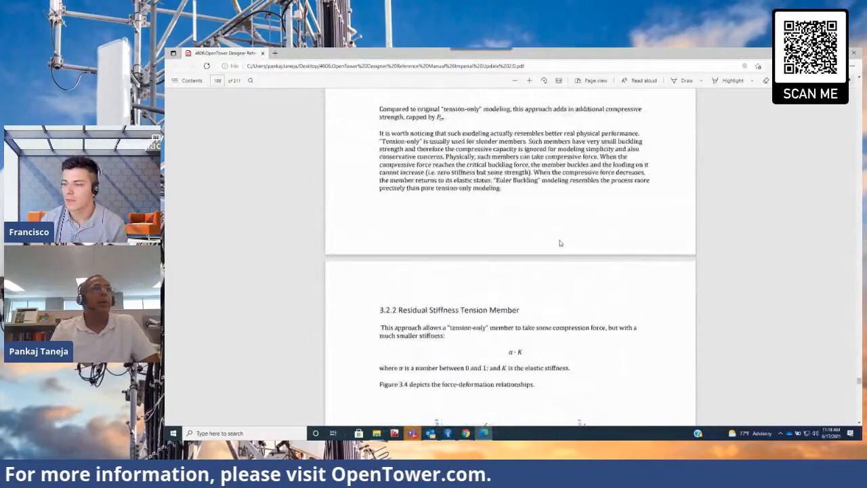
{"action": "scroll", "coordinate": [560, 243], "scroll_direction": "up", "scroll_amount": 6}
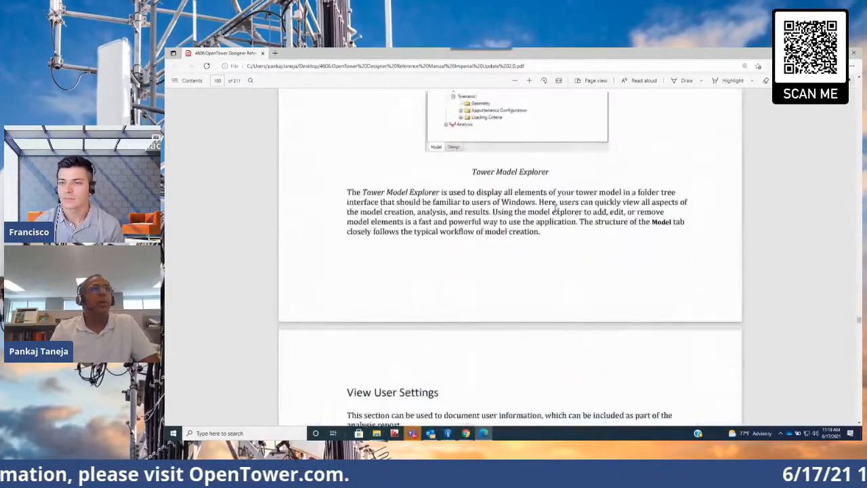
{"action": "scroll", "coordinate": [555, 207], "scroll_direction": "up", "scroll_amount": 5}
{"action": "scroll", "coordinate": [559, 212], "scroll_direction": "down", "scroll_amount": 10}
{"action": "scroll", "coordinate": [561, 225], "scroll_direction": "down", "scroll_amount": 20}
{"action": "scroll", "coordinate": [564, 375], "scroll_direction": "down", "scroll_amount": 12}
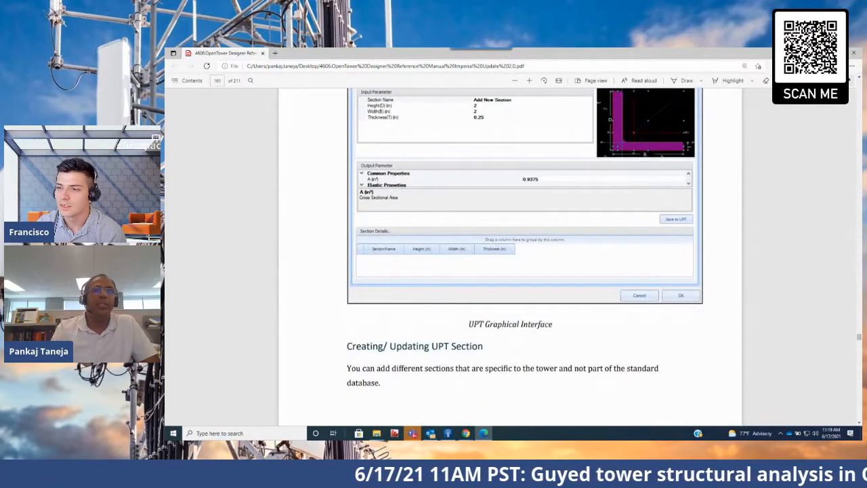
{"action": "left_click_drag", "start_coordinate": [859, 338], "coordinate": [856, 394]}
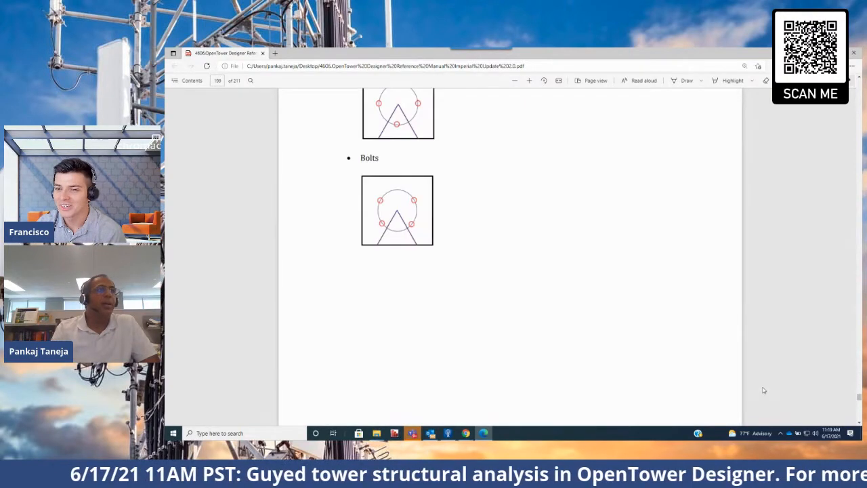
{"action": "scroll", "coordinate": [760, 389], "scroll_direction": "up", "scroll_amount": 15}
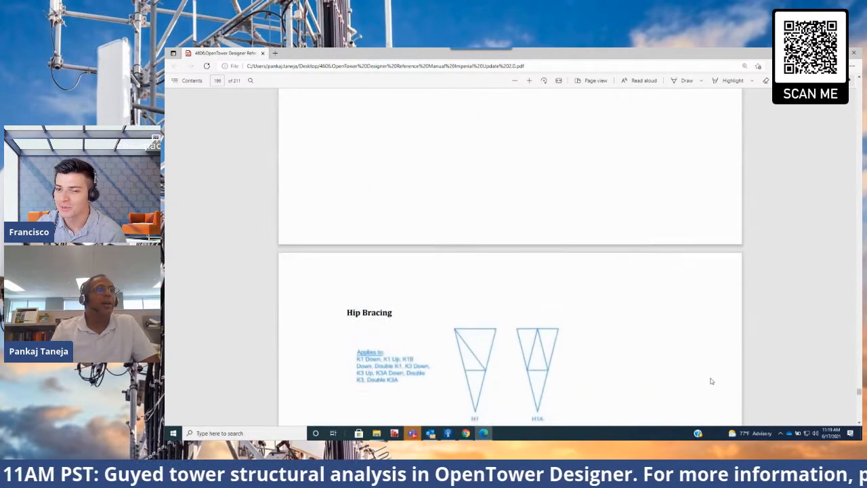
{"action": "scroll", "coordinate": [628, 370], "scroll_direction": "up", "scroll_amount": 15}
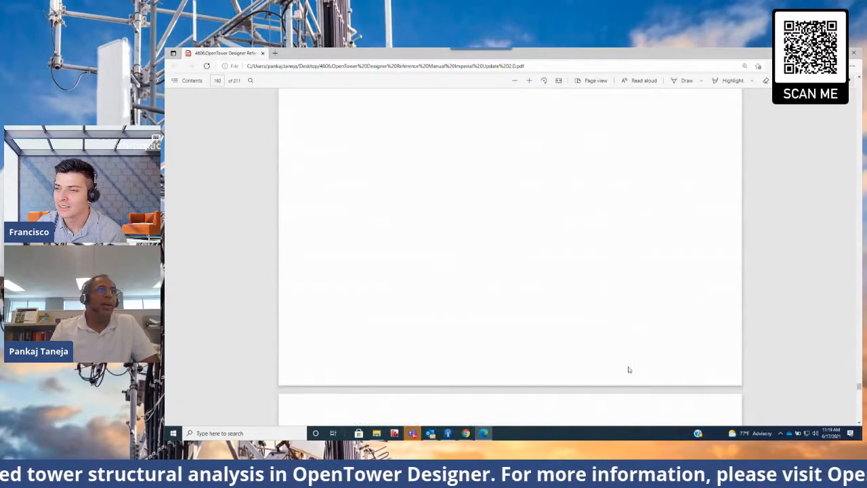
{"action": "scroll", "coordinate": [628, 370], "scroll_direction": "up", "scroll_amount": 10}
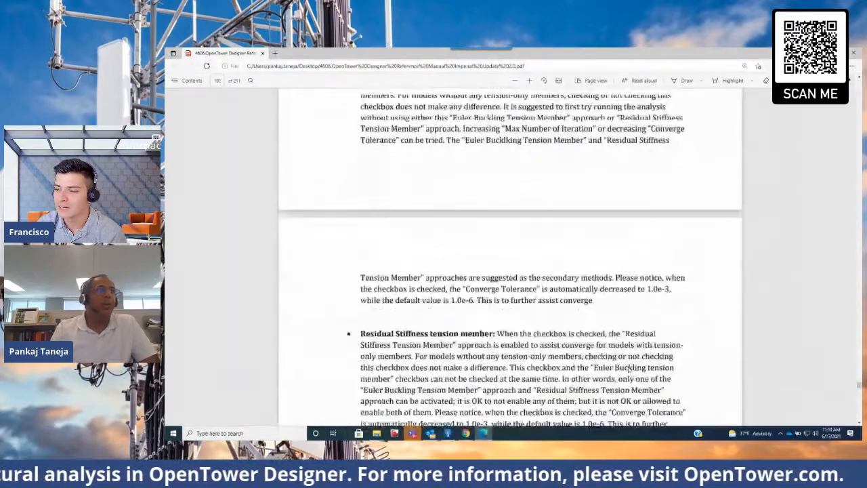
{"action": "scroll", "coordinate": [629, 370], "scroll_direction": "up", "scroll_amount": 15}
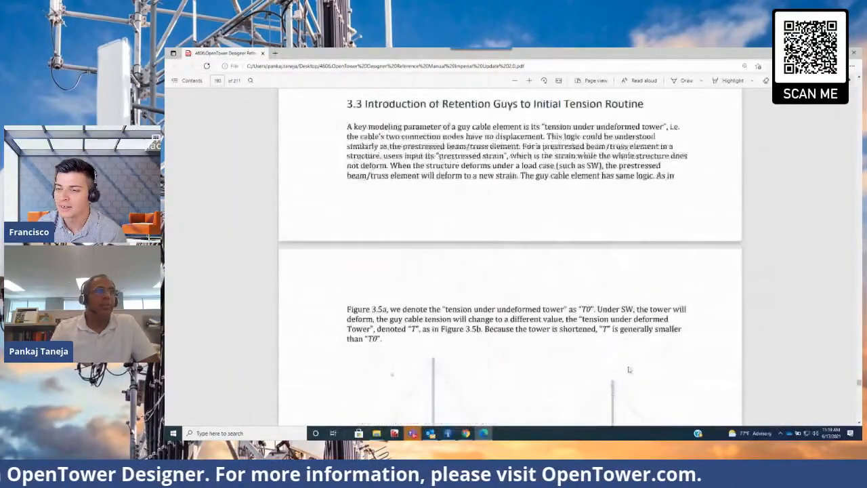
Enlarge the manual page and read section 3.3 with Figure 3.5 on guy tension, through to the start of section 3.4 Control Parameters
{"action": "scroll", "coordinate": [628, 369], "scroll_direction": "down", "scroll_amount": 1}
{"action": "scroll", "coordinate": [626, 361], "scroll_direction": "up", "scroll_amount": 1, "text": "ctrl"}
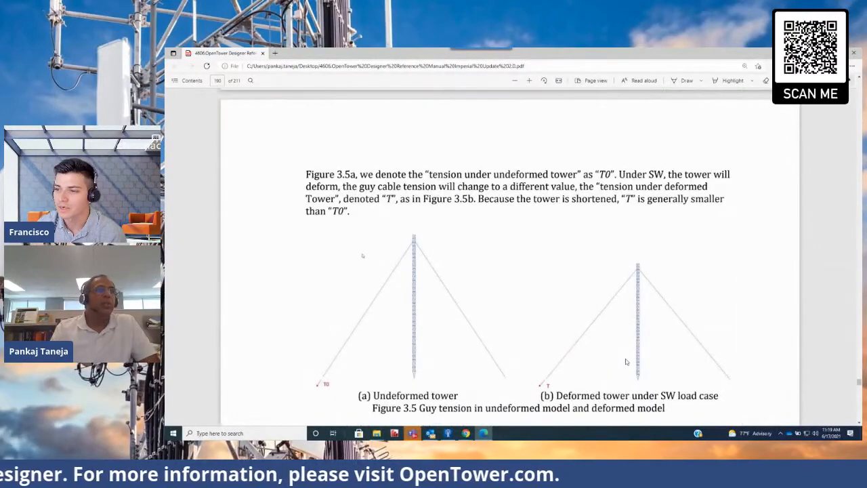
{"action": "scroll", "coordinate": [625, 362], "scroll_direction": "up", "scroll_amount": 1, "text": "ctrl"}
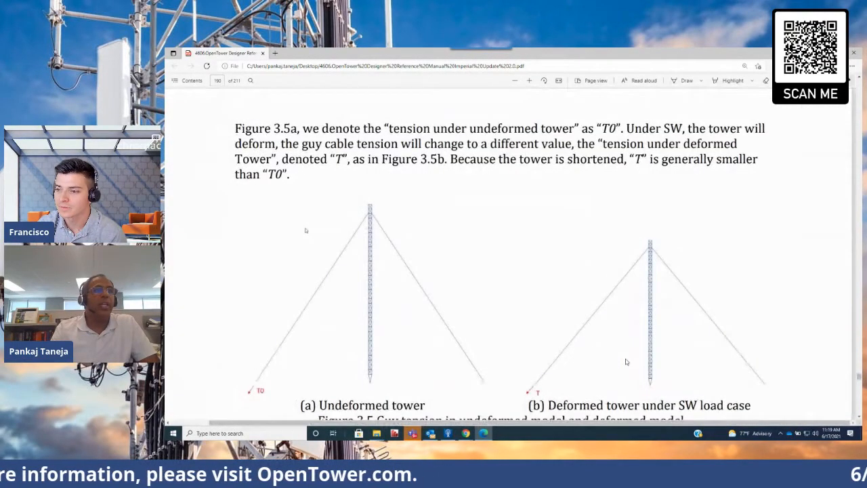
{"action": "scroll", "coordinate": [497, 352], "scroll_direction": "down", "scroll_amount": 3}
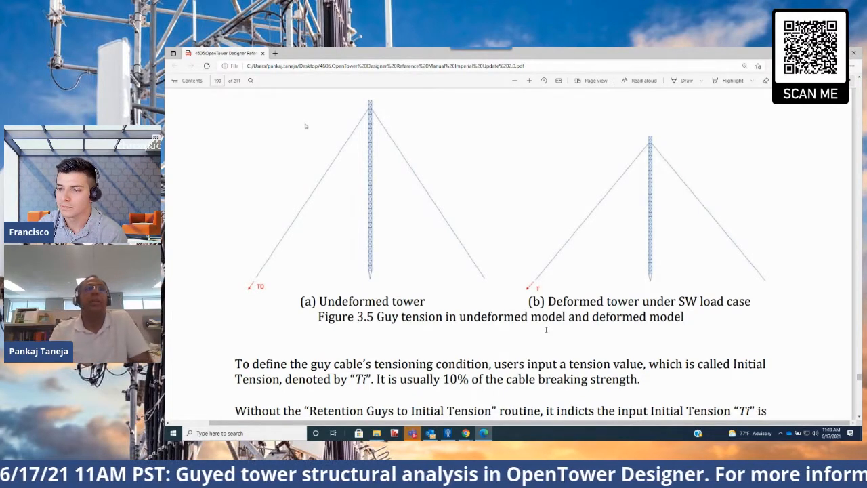
{"action": "scroll", "coordinate": [581, 292], "scroll_direction": "up", "scroll_amount": 2}
{"action": "scroll", "coordinate": [580, 292], "scroll_direction": "up", "scroll_amount": 4}
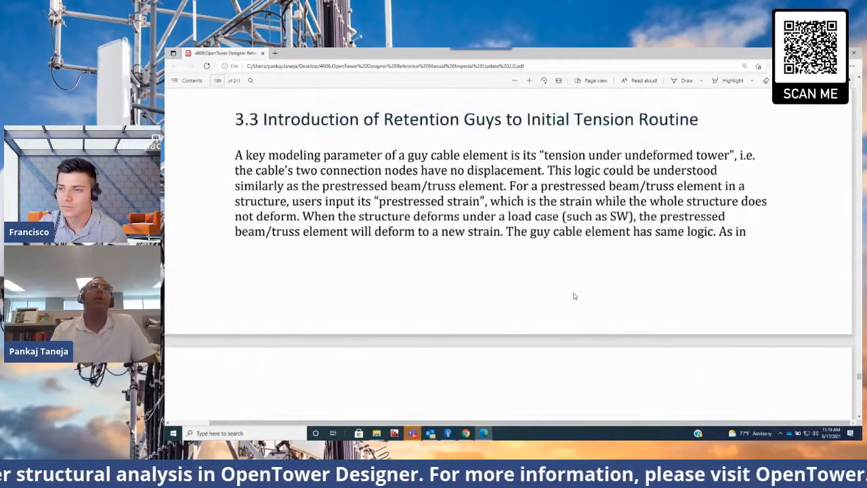
{"action": "scroll", "coordinate": [569, 292], "scroll_direction": "down", "scroll_amount": 5}
{"action": "scroll", "coordinate": [567, 292], "scroll_direction": "down", "scroll_amount": 2}
{"action": "scroll", "coordinate": [568, 292], "scroll_direction": "down", "scroll_amount": 2}
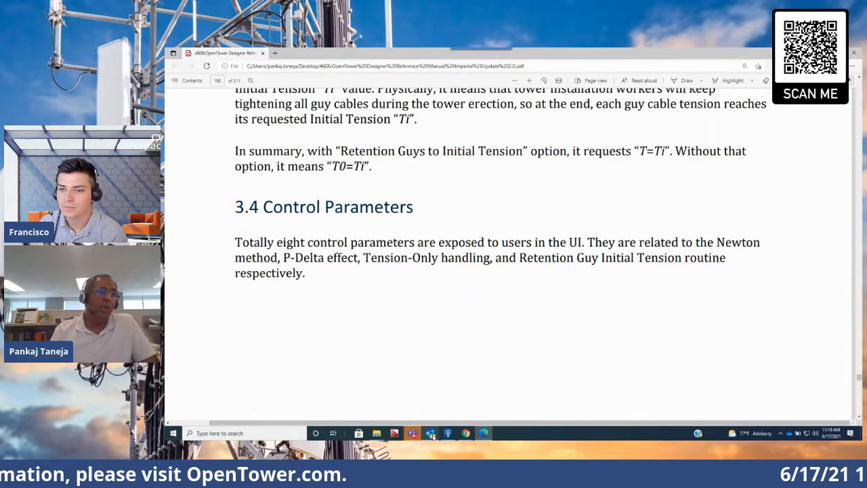
Switch to File Explorer's Guy Tower folder and open Guy Training Example 2_ANL.LOGX in a maximized Notepad++ window
{"action": "mouse_move", "coordinate": [430, 433]}
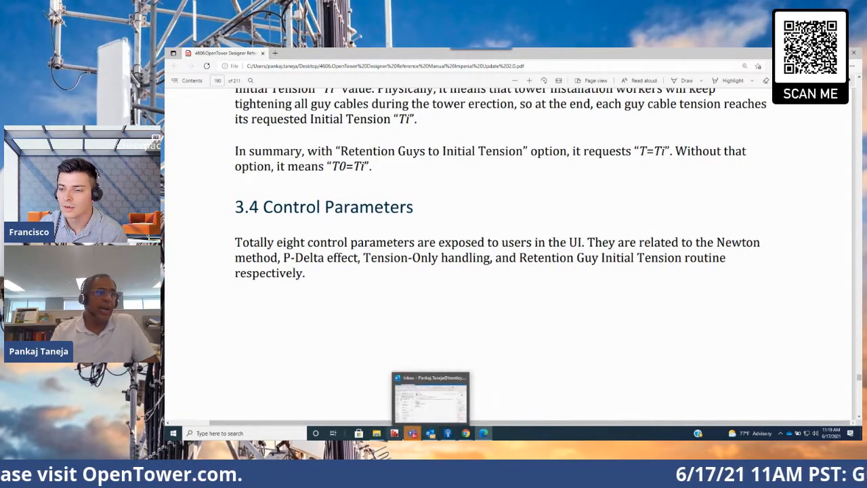
{"action": "left_click", "coordinate": [377, 433]}
{"action": "scroll", "coordinate": [417, 307], "scroll_direction": "down", "scroll_amount": 15}
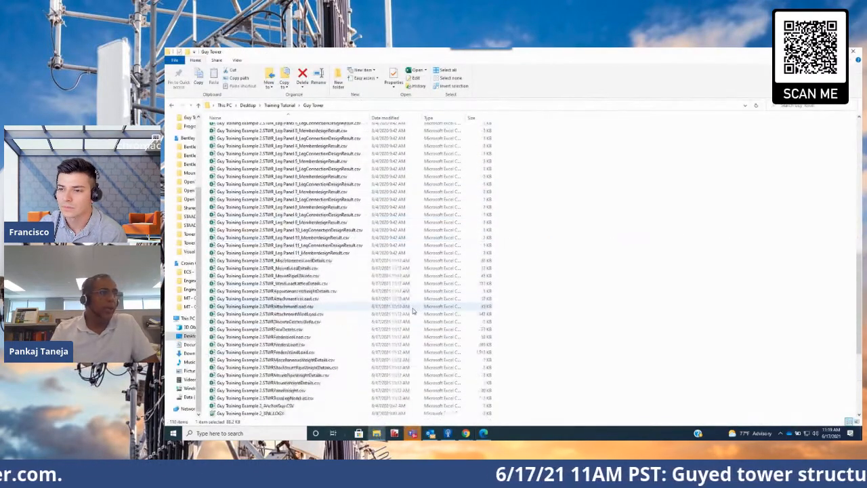
{"action": "left_click", "coordinate": [311, 367]}
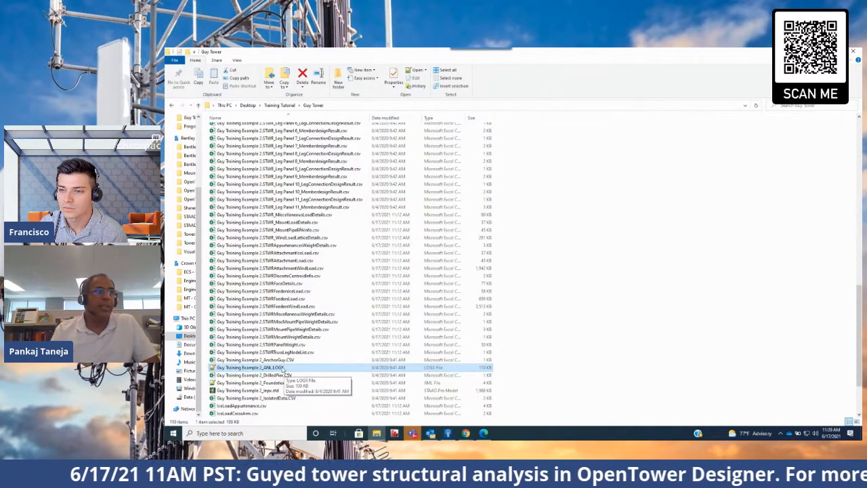
{"action": "right_click", "coordinate": [281, 369]}
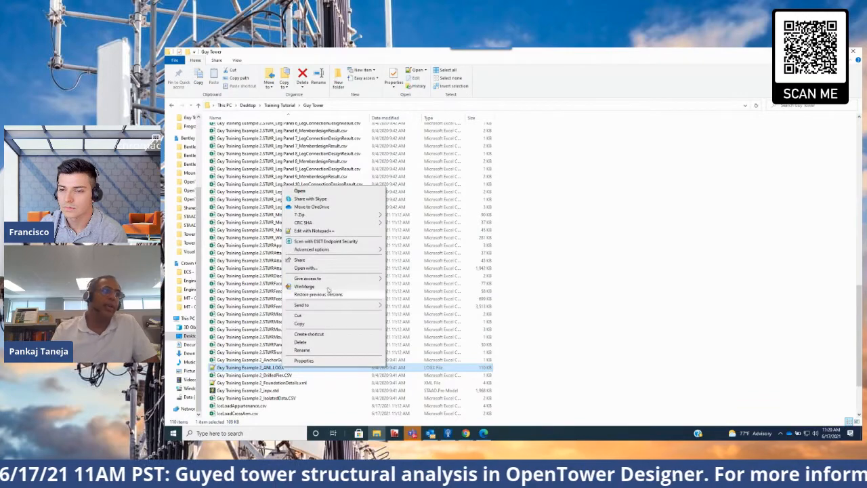
{"action": "left_click", "coordinate": [334, 232]}
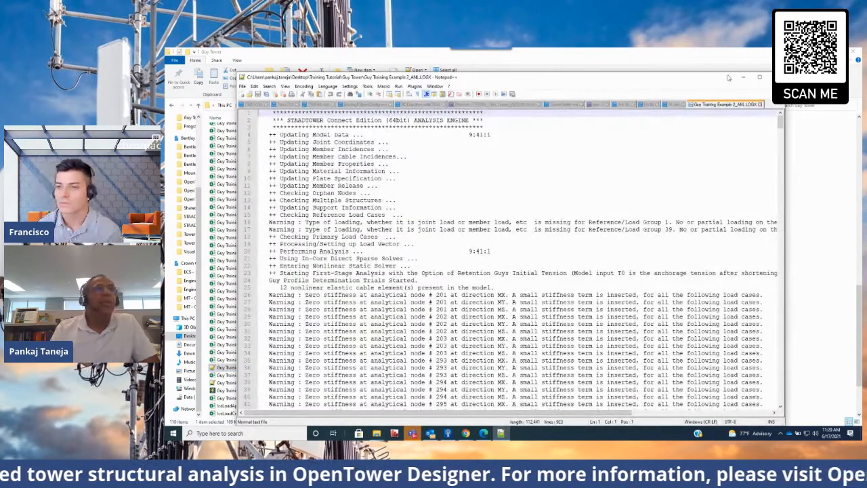
{"action": "left_click", "coordinate": [759, 77]}
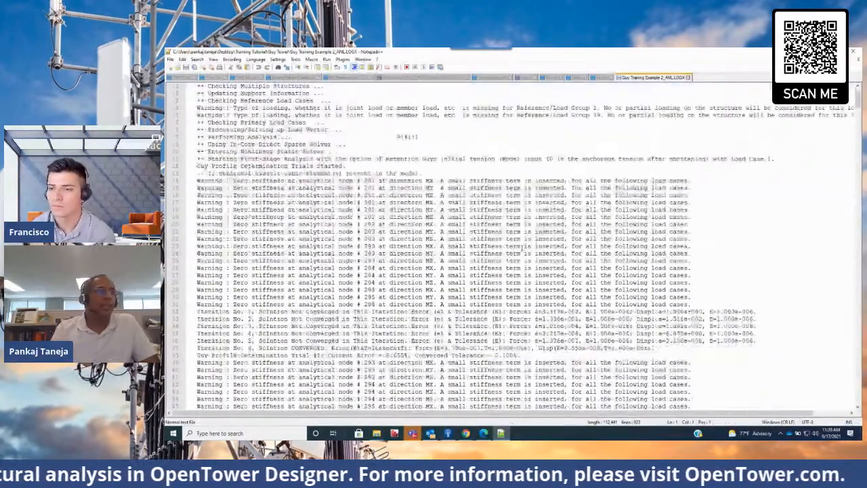
Examine the first-stage analysis messages and the convergence of the guy profile determination trials in the log
{"action": "scroll", "coordinate": [447, 244], "scroll_direction": "down", "scroll_amount": 4}
{"action": "scroll", "coordinate": [447, 244], "scroll_direction": "down", "scroll_amount": 3}
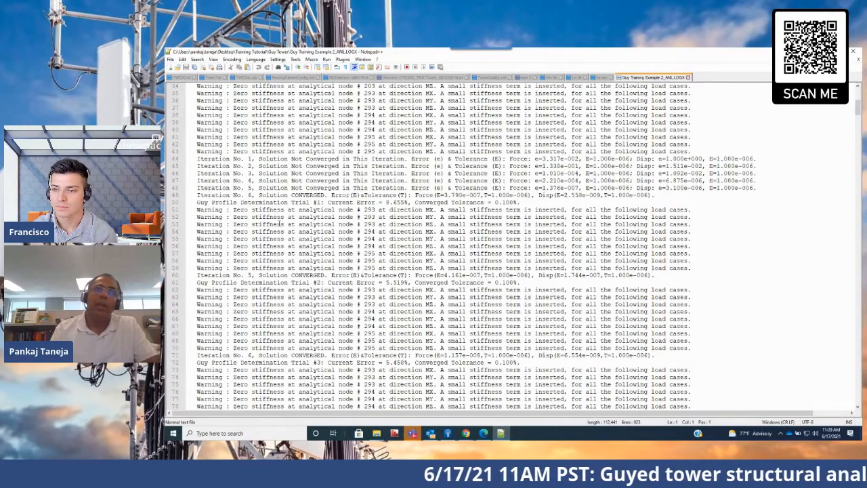
{"action": "scroll", "coordinate": [274, 227], "scroll_direction": "down", "scroll_amount": 4}
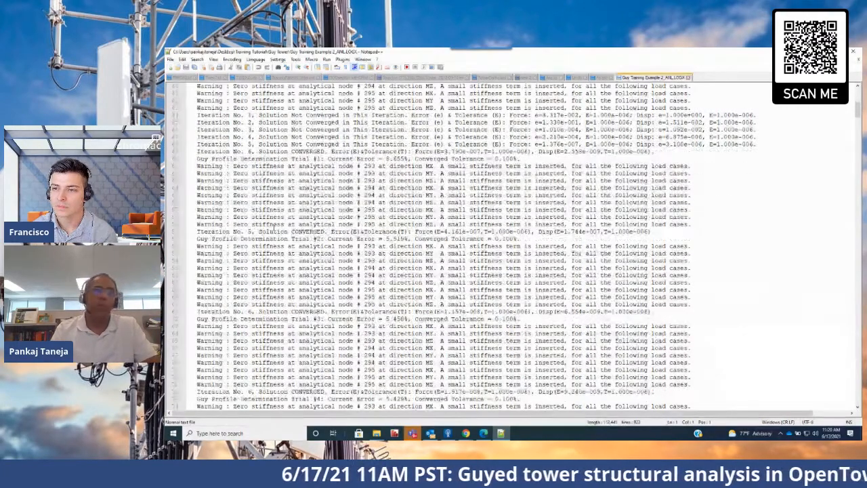
{"action": "scroll", "coordinate": [272, 232], "scroll_direction": "down", "scroll_amount": 3}
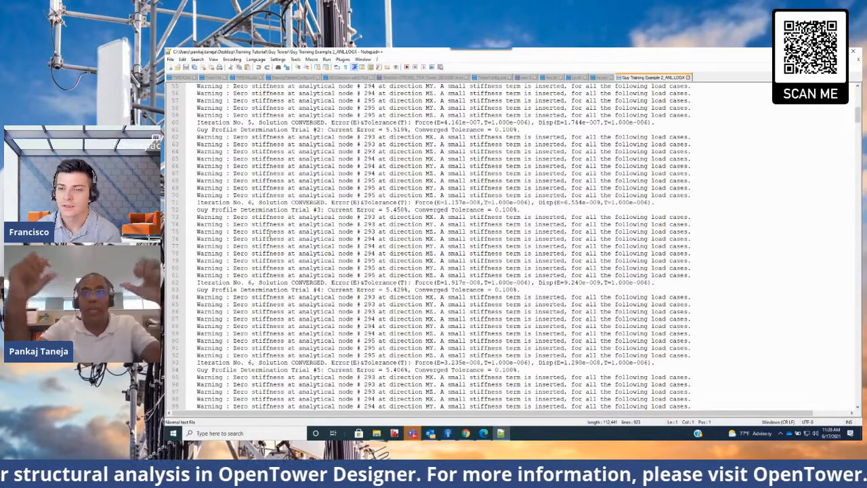
{"action": "scroll", "coordinate": [270, 233], "scroll_direction": "down", "scroll_amount": 16}
{"action": "scroll", "coordinate": [463, 290], "scroll_direction": "down", "scroll_amount": 20}
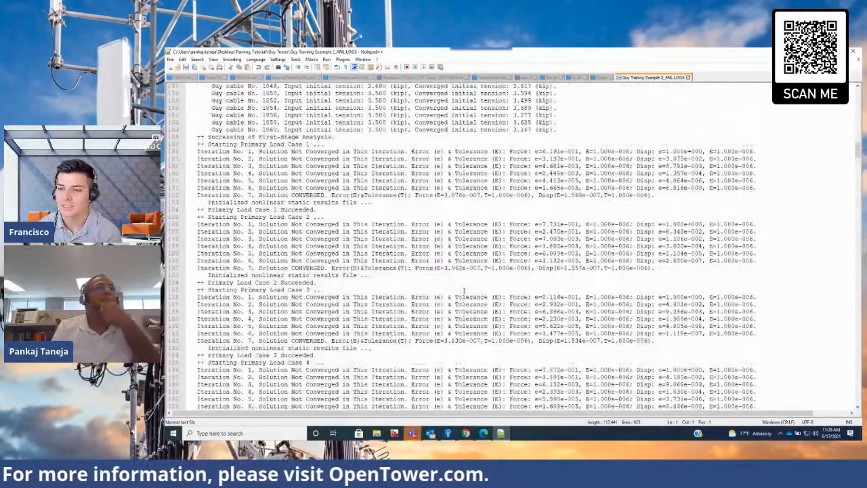
Compare the input initial tensions with the converged initial tensions of guy cables 1838 to 1860, highlighting their lines
{"action": "scroll", "coordinate": [464, 290], "scroll_direction": "up", "scroll_amount": 4}
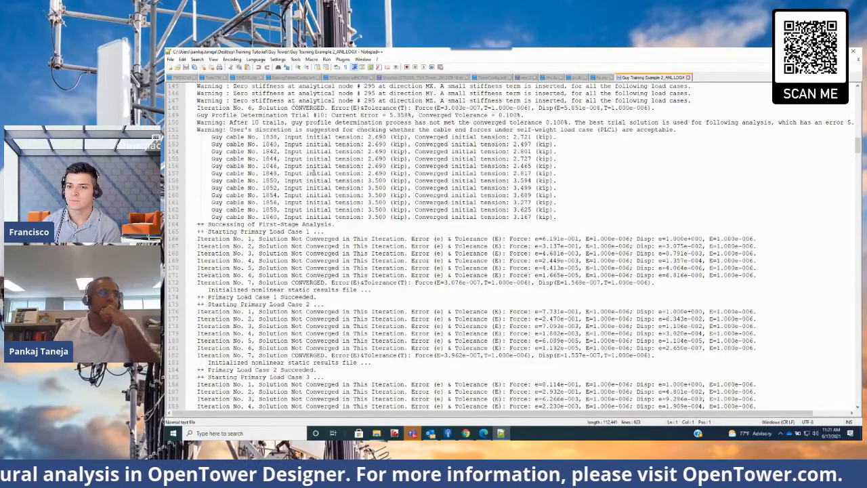
{"action": "scroll", "coordinate": [301, 129], "scroll_direction": "down", "scroll_amount": 2}
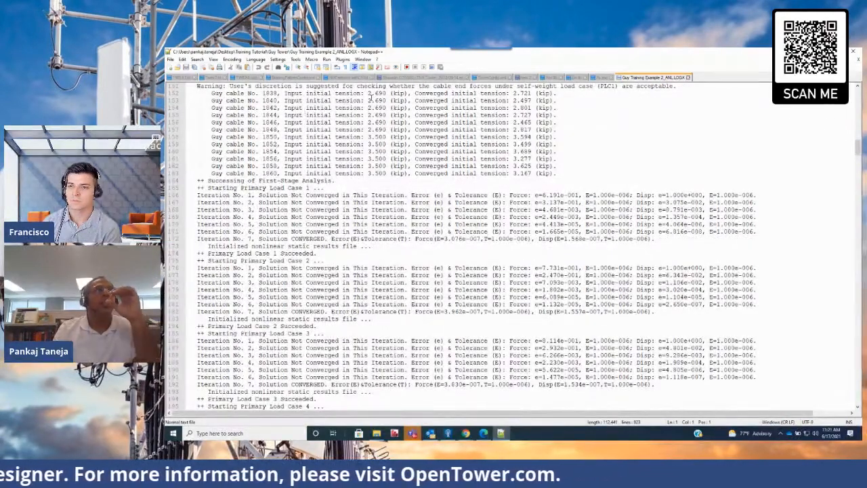
{"action": "left_click_drag", "start_coordinate": [368, 93], "coordinate": [384, 172]}
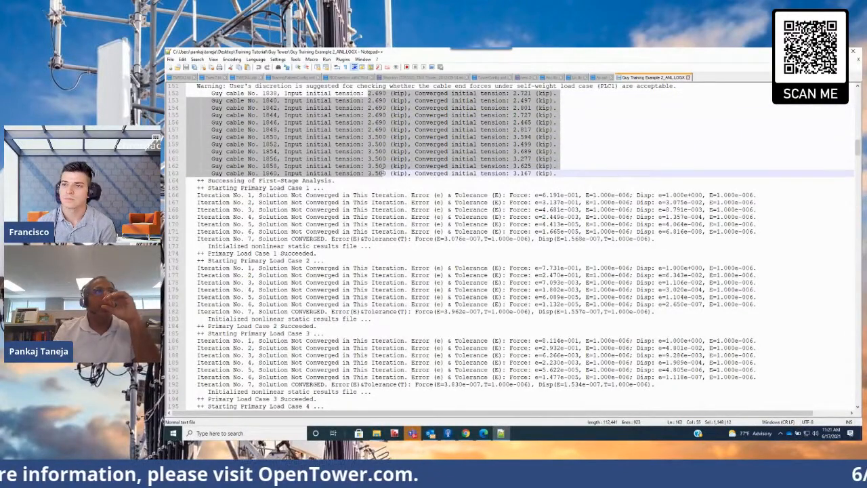
{"action": "left_click", "coordinate": [477, 174]}
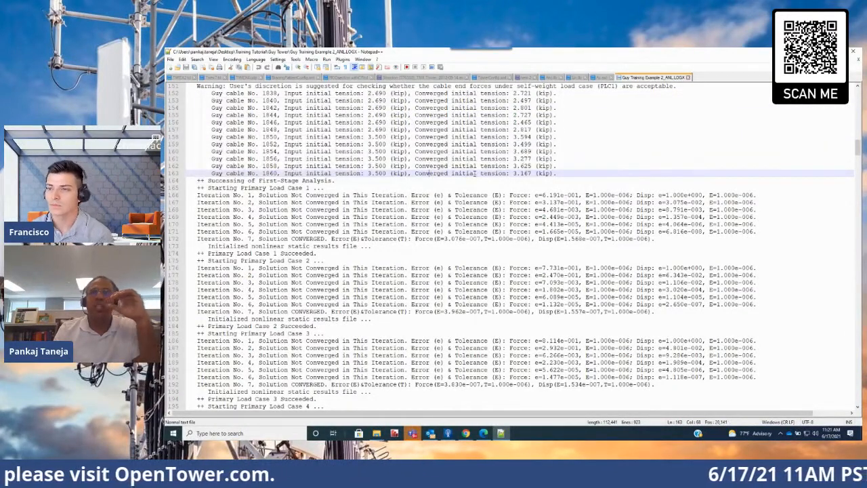
{"action": "left_click_drag", "start_coordinate": [535, 174], "coordinate": [512, 94]}
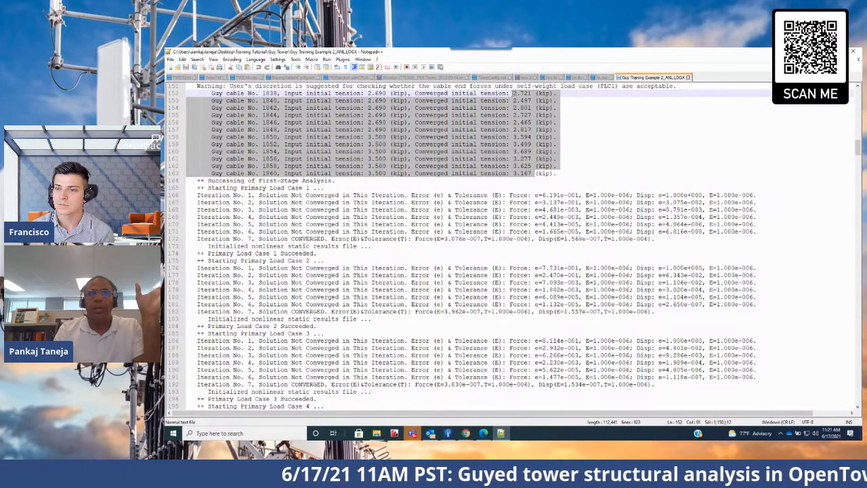
{"action": "scroll", "coordinate": [523, 169], "scroll_direction": "up", "scroll_amount": 2}
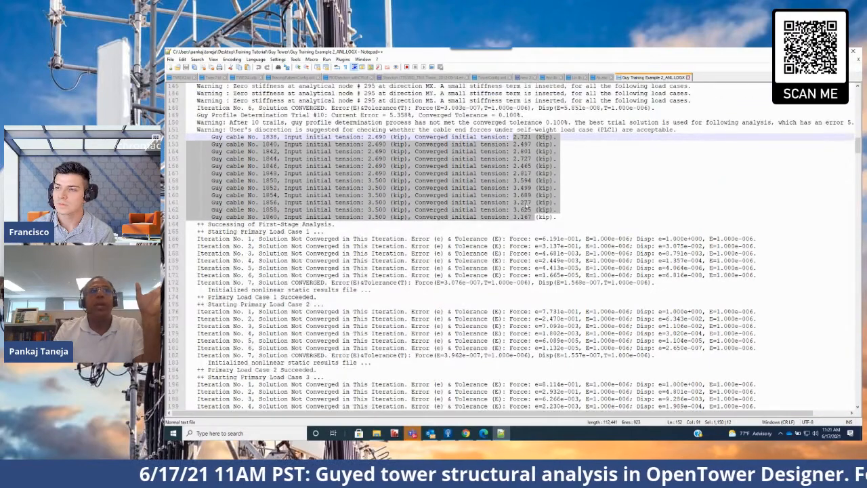
Review the nonlinear iteration and convergence messages of the primary load cases, from Load Case 1 to the end of the log
{"action": "scroll", "coordinate": [536, 169], "scroll_direction": "down", "scroll_amount": 5}
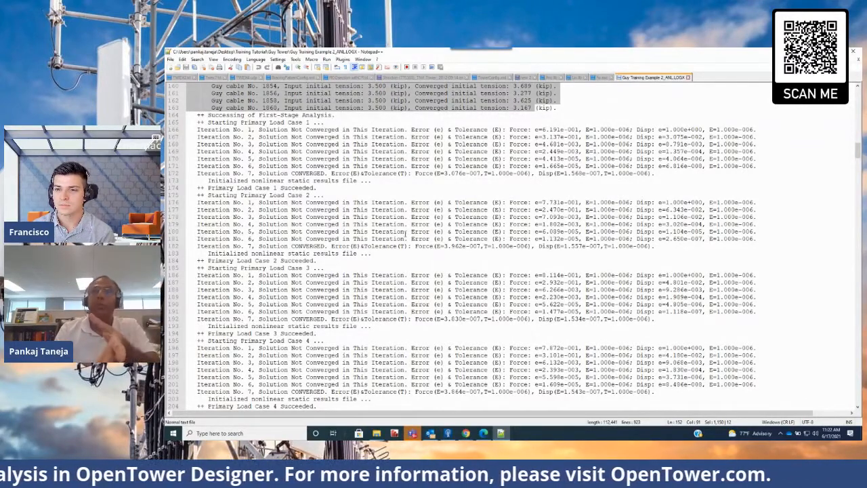
{"action": "scroll", "coordinate": [405, 233], "scroll_direction": "down", "scroll_amount": 2}
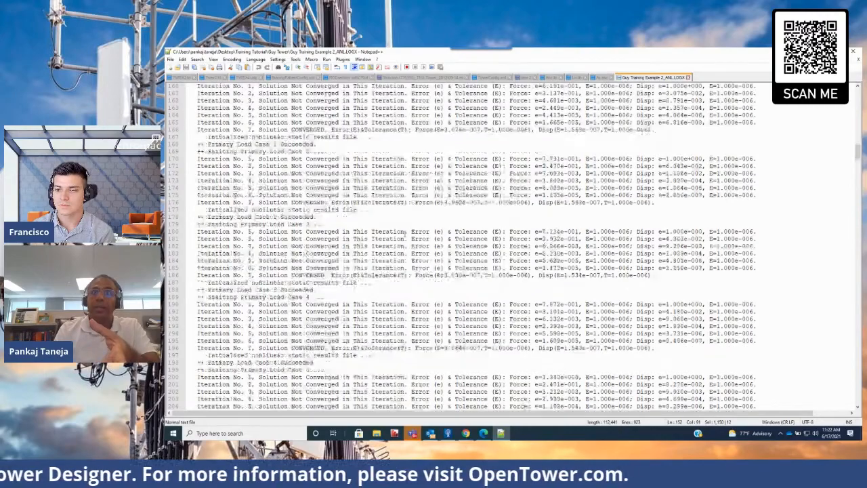
{"action": "scroll", "coordinate": [418, 278], "scroll_direction": "down", "scroll_amount": 12}
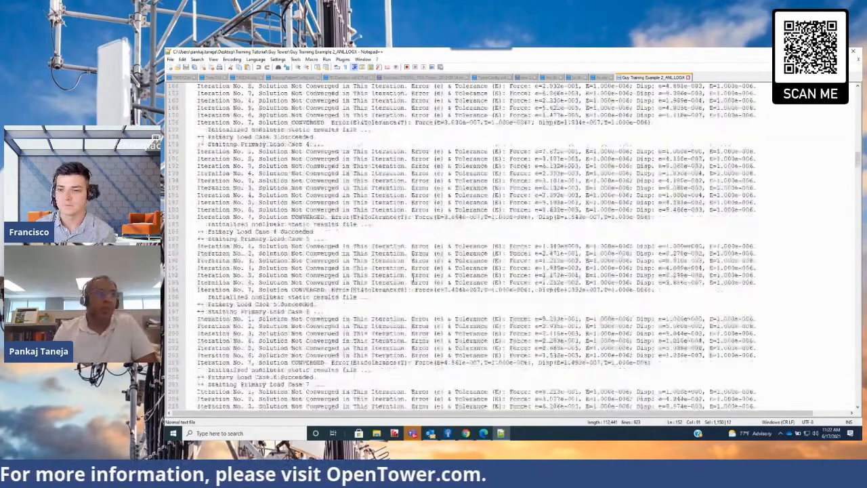
{"action": "scroll", "coordinate": [379, 323], "scroll_direction": "down", "scroll_amount": 20}
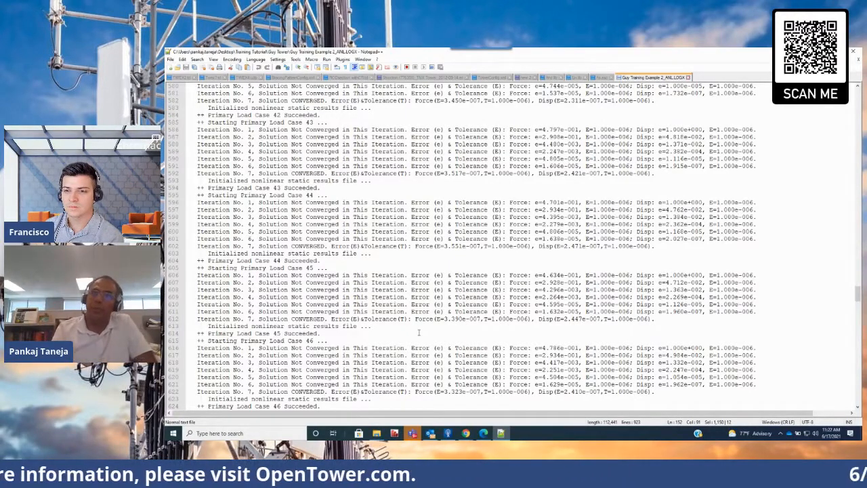
{"action": "scroll", "coordinate": [514, 247], "scroll_direction": "down", "scroll_amount": 20}
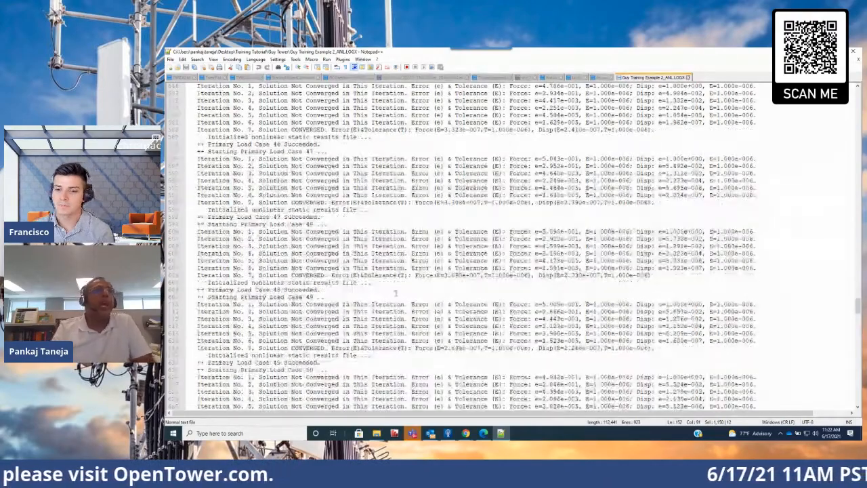
{"action": "scroll", "coordinate": [515, 247], "scroll_direction": "down", "scroll_amount": 20}
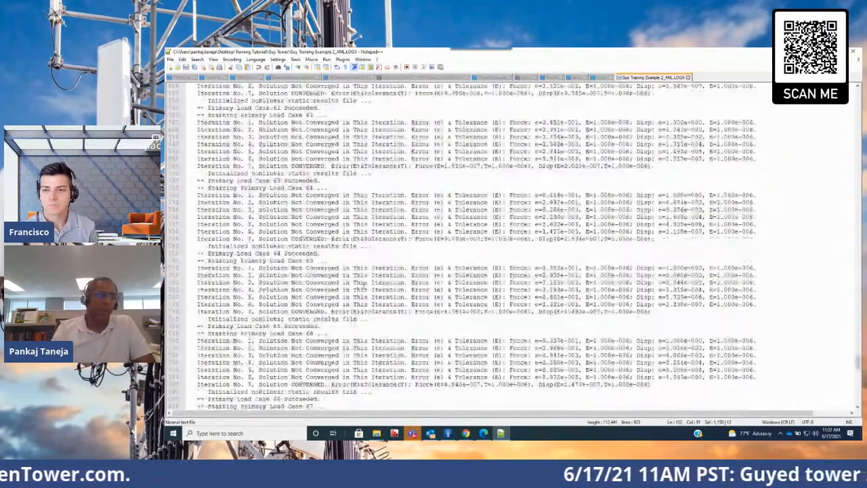
{"action": "scroll", "coordinate": [515, 247], "scroll_direction": "down", "scroll_amount": 20}
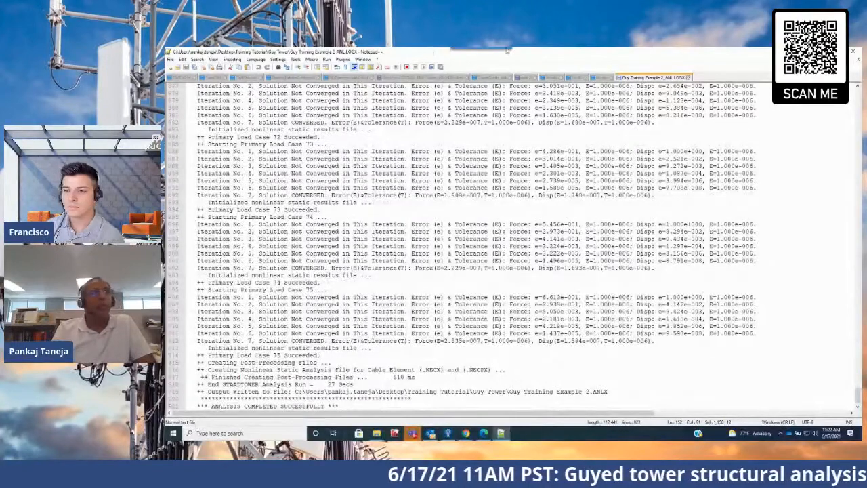
Close the analysis log, put away the Guy Tower folder window, and return to the tower model in OpenTower Designer
{"action": "left_click", "coordinate": [690, 79]}
{"action": "left_click", "coordinate": [376, 432]}
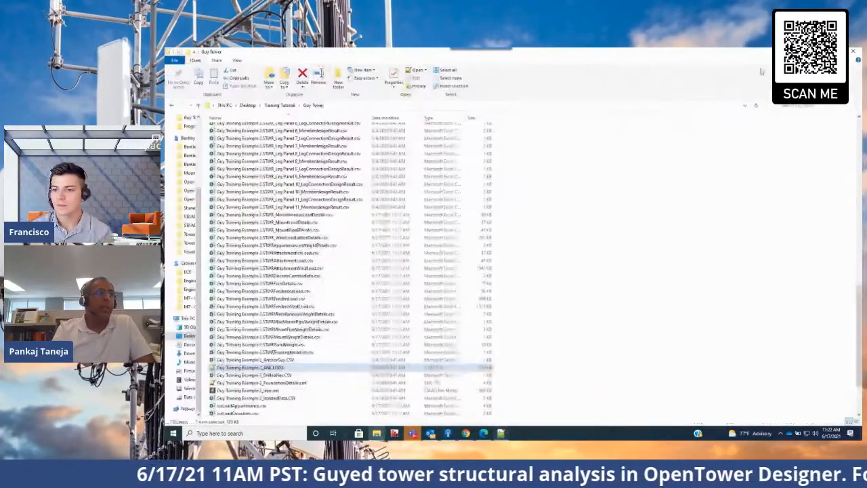
{"action": "left_click", "coordinate": [606, 250]}
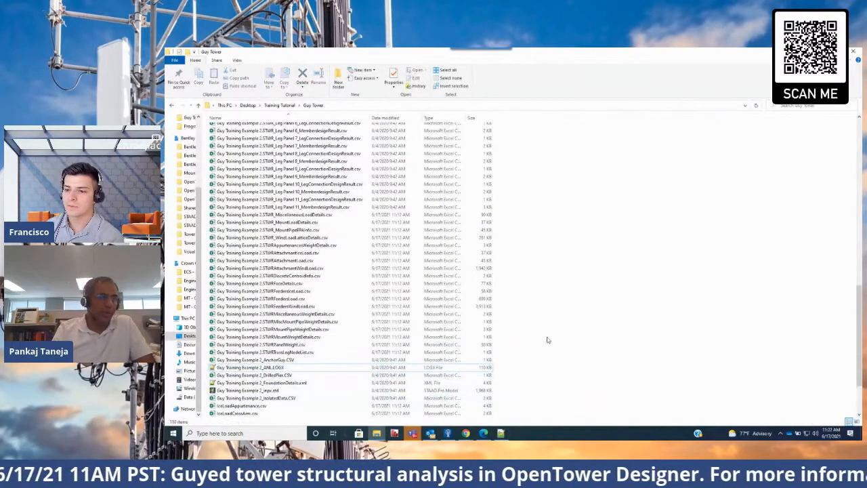
{"action": "left_click", "coordinate": [815, 52]}
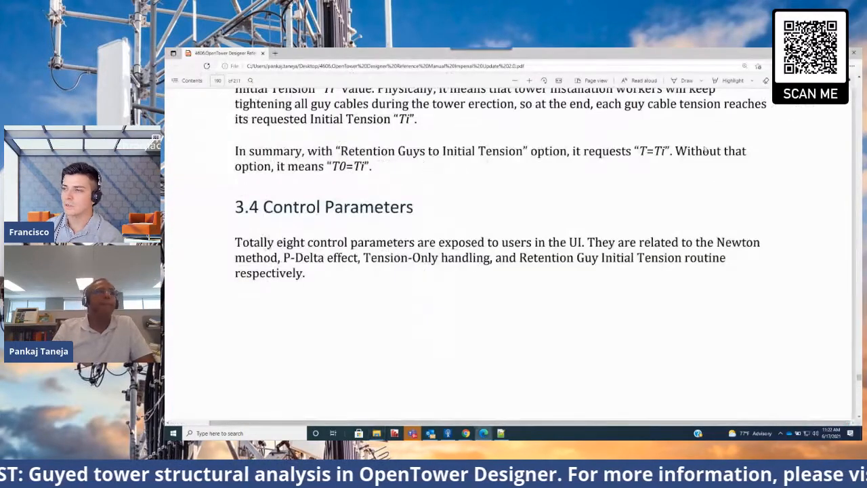
{"action": "left_click", "coordinate": [448, 433]}
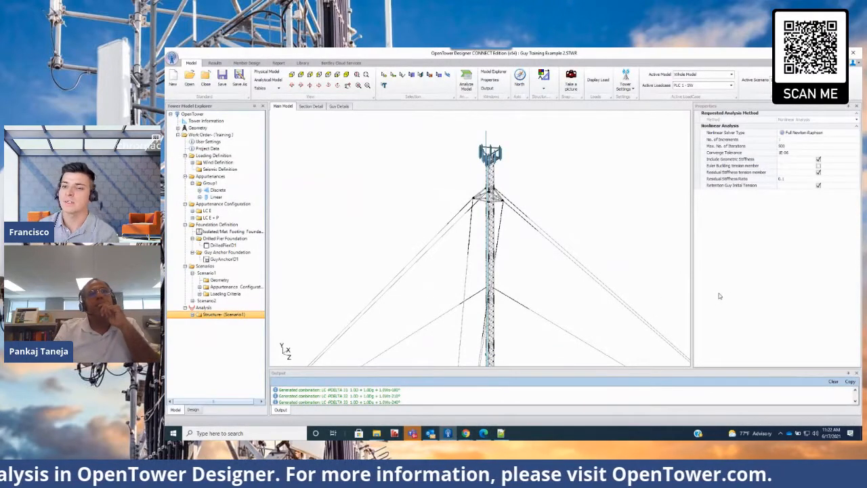
Bring the whole guyed tower with its anchors into view and list the entries under the geometry's Modifications
{"action": "scroll", "coordinate": [511, 179], "scroll_direction": "down", "scroll_amount": 2}
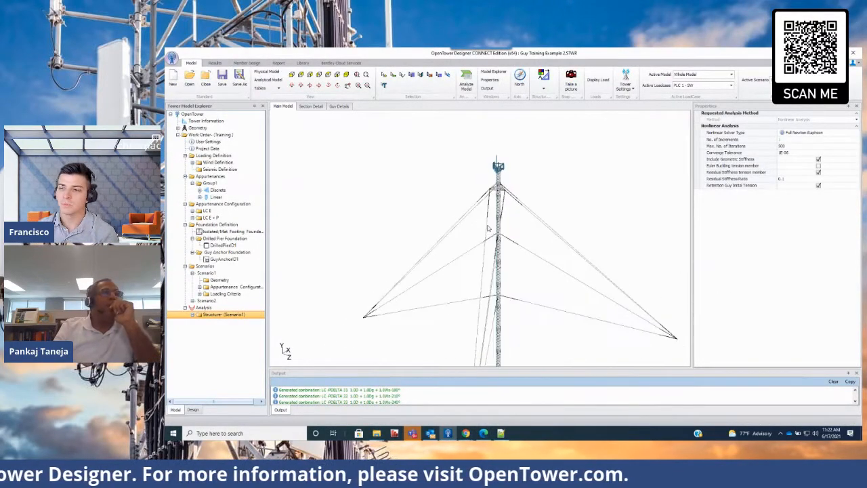
{"action": "scroll", "coordinate": [537, 299], "scroll_direction": "up", "scroll_amount": 1}
{"action": "scroll", "coordinate": [500, 277], "scroll_direction": "down", "scroll_amount": 3}
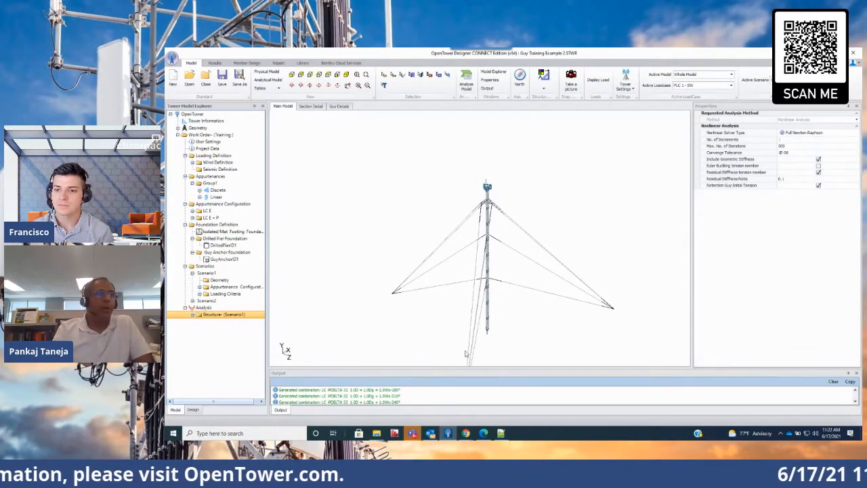
{"action": "left_click", "coordinate": [178, 128]}
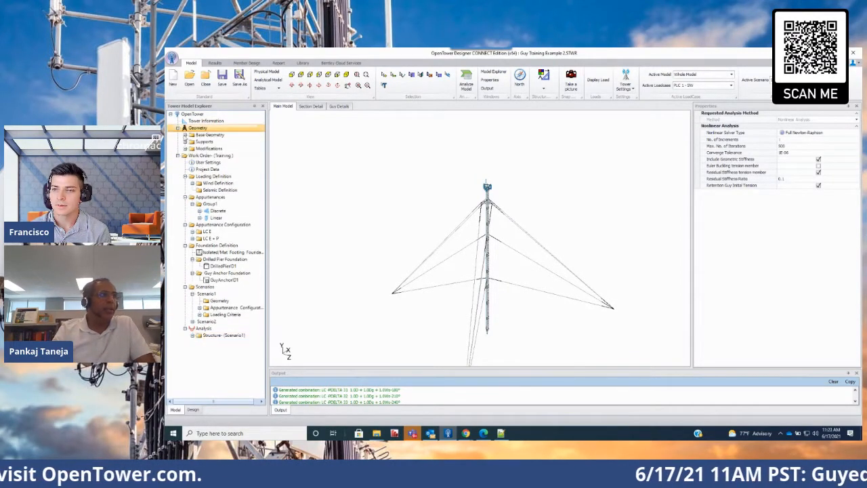
{"action": "left_click", "coordinate": [185, 148]}
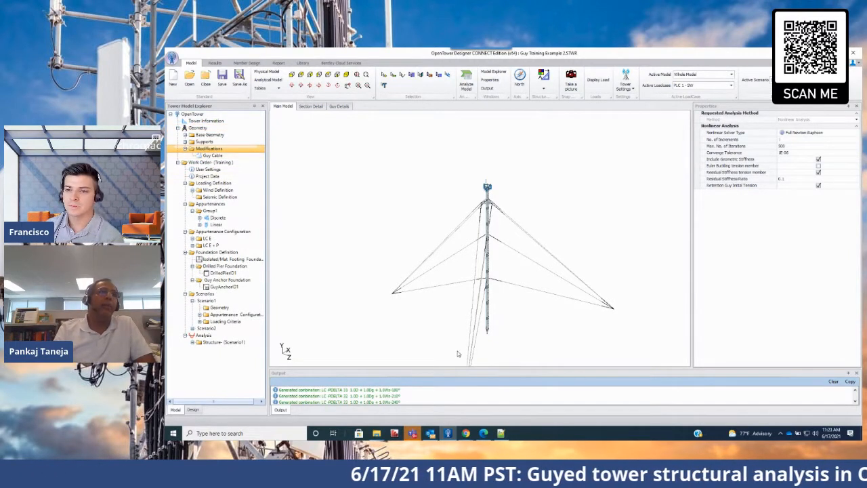
{"action": "scroll", "coordinate": [503, 274], "scroll_direction": "down", "scroll_amount": 2}
{"action": "scroll", "coordinate": [499, 344], "scroll_direction": "up", "scroll_amount": 4}
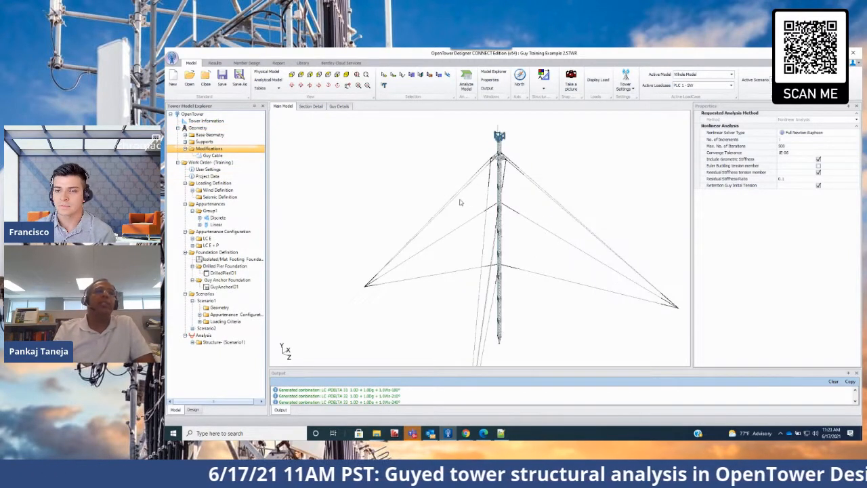
{"action": "scroll", "coordinate": [461, 200], "scroll_direction": "down", "scroll_amount": 3}
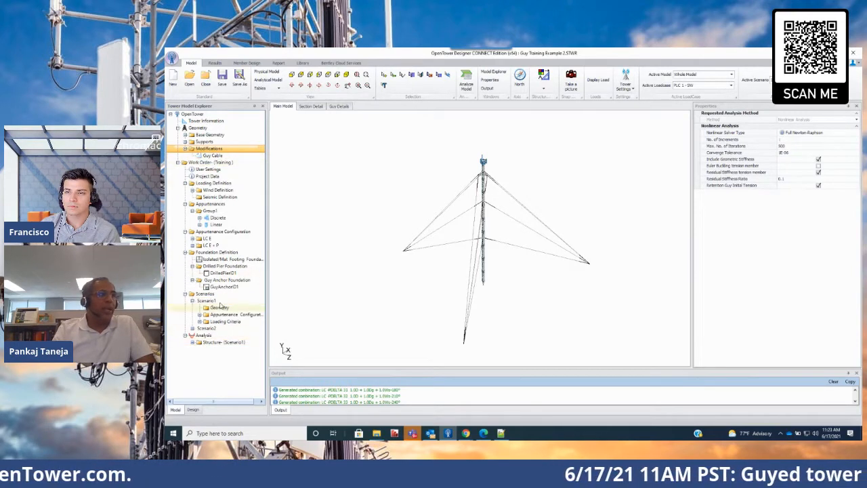
Select the Guy Cable modification and set Scenario2 as the active scenario
{"action": "left_click", "coordinate": [214, 155]}
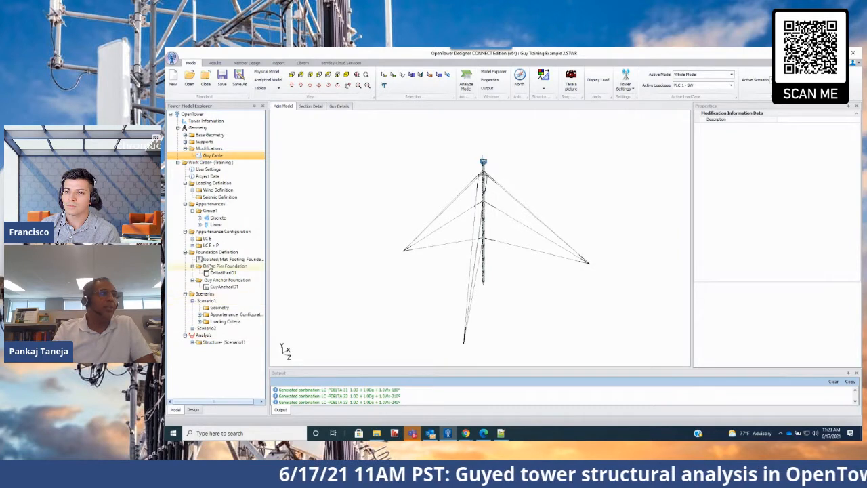
{"action": "right_click", "coordinate": [206, 327]}
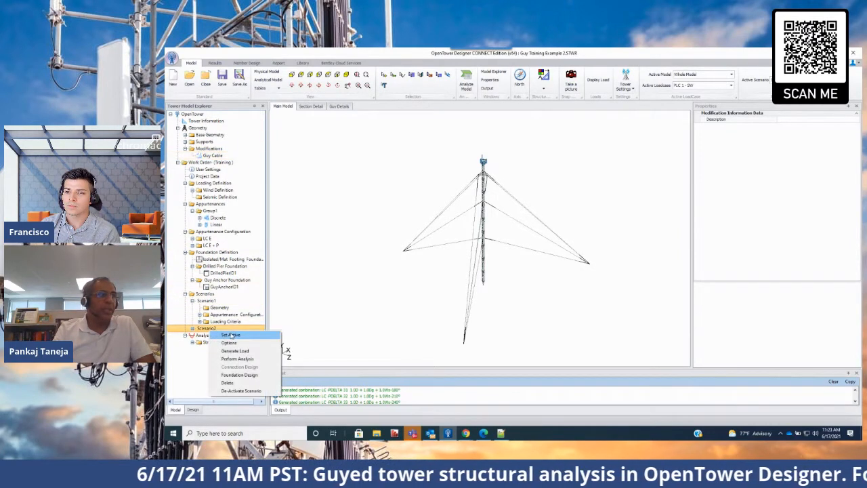
{"action": "left_click", "coordinate": [231, 334]}
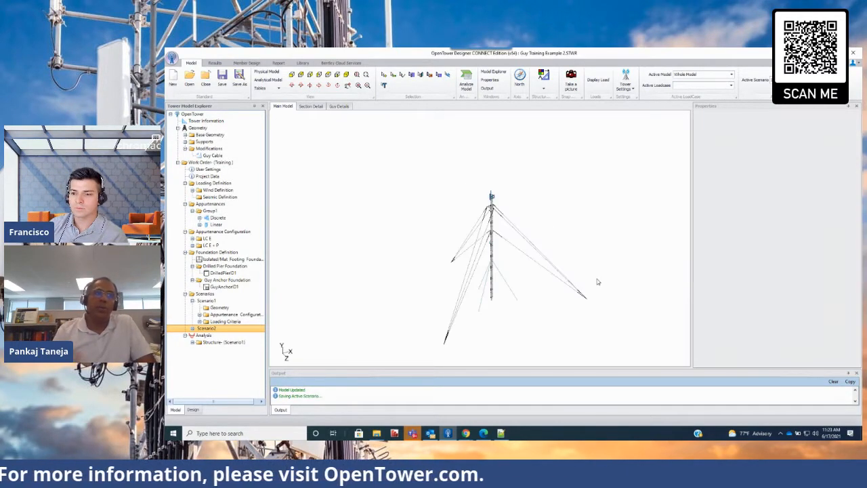
Examine the guy cables and anchors of the Scenario2 tower model up close and from another angle
{"action": "scroll", "coordinate": [484, 308], "scroll_direction": "up", "scroll_amount": 4}
{"action": "scroll", "coordinate": [494, 298], "scroll_direction": "up", "scroll_amount": 1}
{"action": "scroll", "coordinate": [509, 190], "scroll_direction": "up", "scroll_amount": 8}
{"action": "scroll", "coordinate": [508, 177], "scroll_direction": "down", "scroll_amount": 7}
{"action": "scroll", "coordinate": [478, 214], "scroll_direction": "up", "scroll_amount": 5}
{"action": "middle_click_drag", "start_coordinate": [479, 214], "coordinate": [489, 235]}
{"action": "scroll", "coordinate": [498, 221], "scroll_direction": "down", "scroll_amount": 4}
{"action": "scroll", "coordinate": [498, 221], "scroll_direction": "down", "scroll_amount": 6}
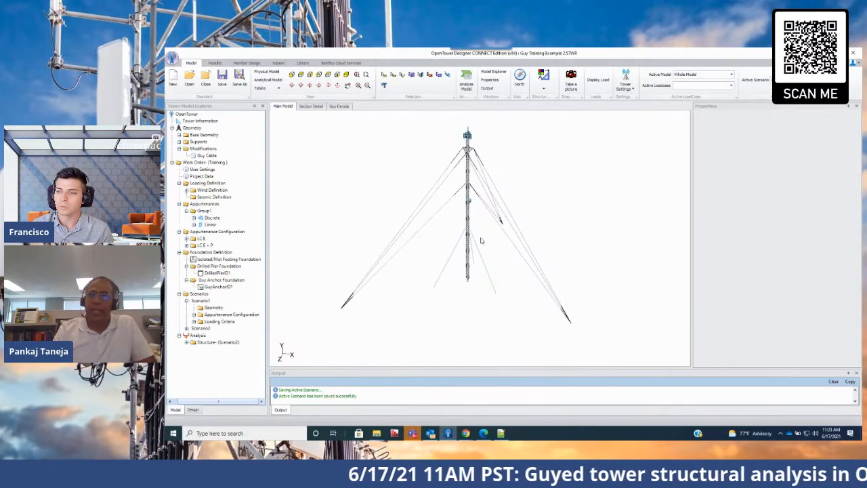
{"action": "scroll", "coordinate": [478, 242], "scroll_direction": "up", "scroll_amount": 4}
{"action": "scroll", "coordinate": [478, 241], "scroll_direction": "down", "scroll_amount": 2}
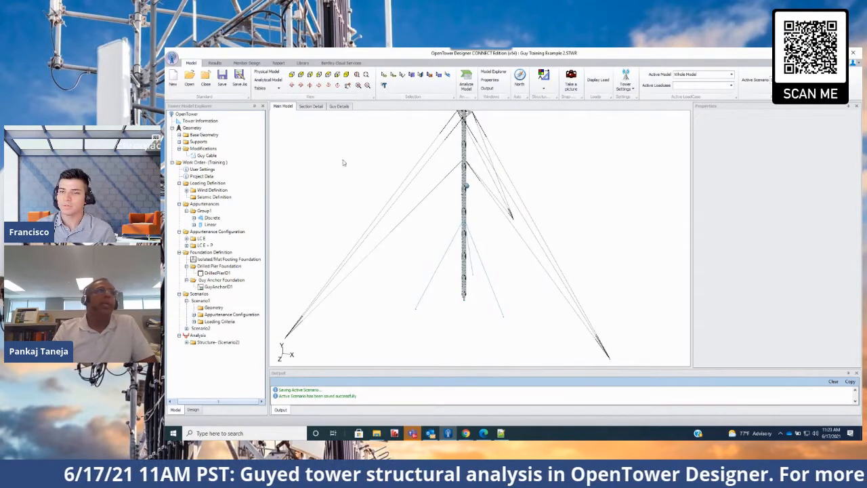
De-activate Scenario2 to return to the base tower model
{"action": "left_click", "coordinate": [201, 329]}
{"action": "right_click", "coordinate": [201, 329]}
{"action": "left_click", "coordinate": [246, 390]}
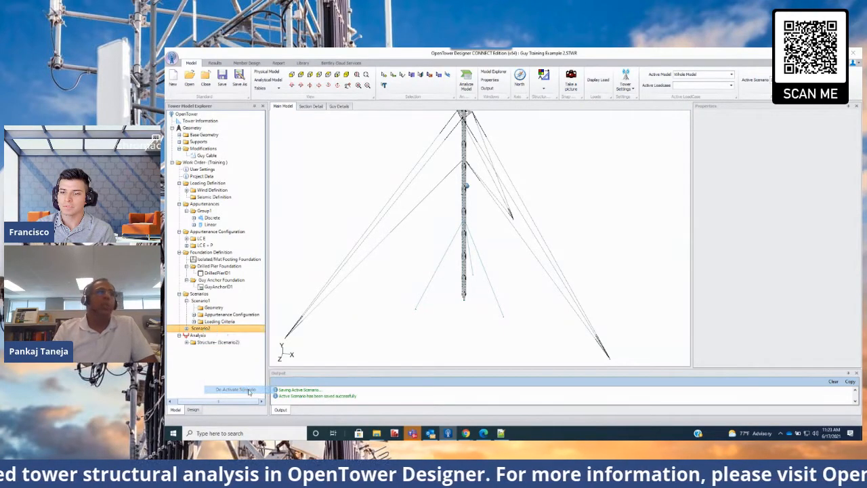
{"action": "left_click", "coordinate": [509, 264]}
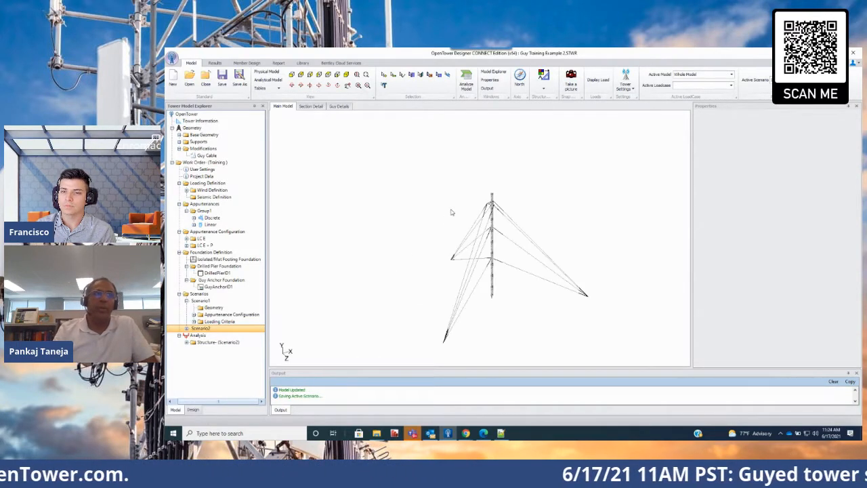
Open the Guy Cable modification in a maximized window and go to its guy details, looking over the design parameters and panel details
{"action": "left_click", "coordinate": [211, 156]}
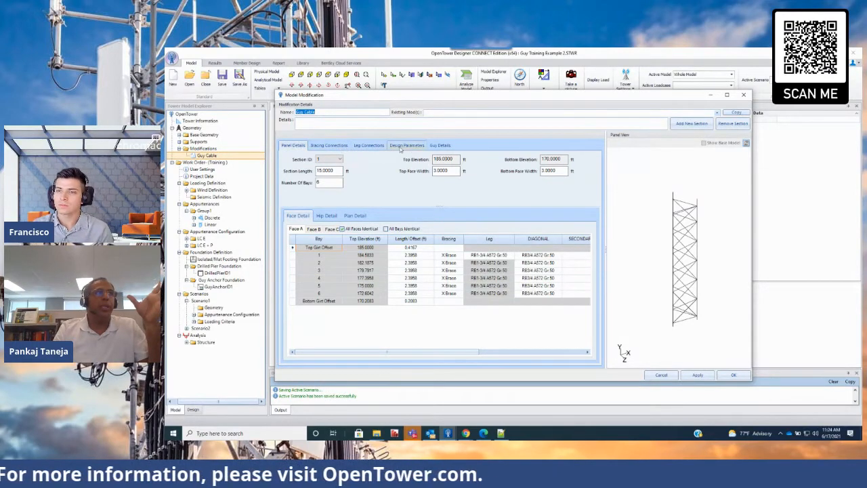
{"action": "left_click", "coordinate": [439, 146]}
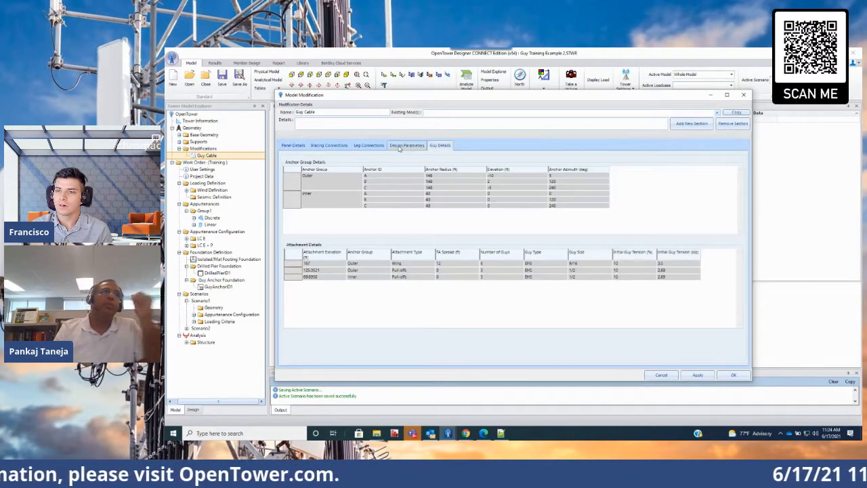
{"action": "left_click", "coordinate": [407, 145]}
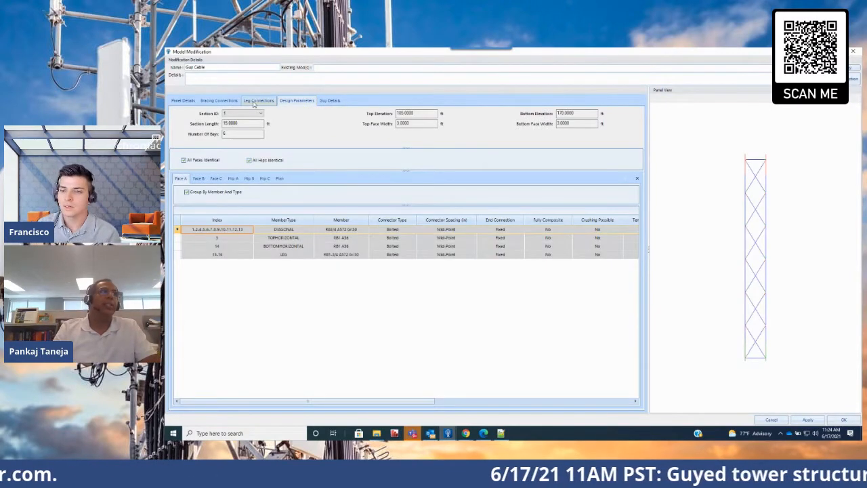
{"action": "left_click", "coordinate": [215, 101]}
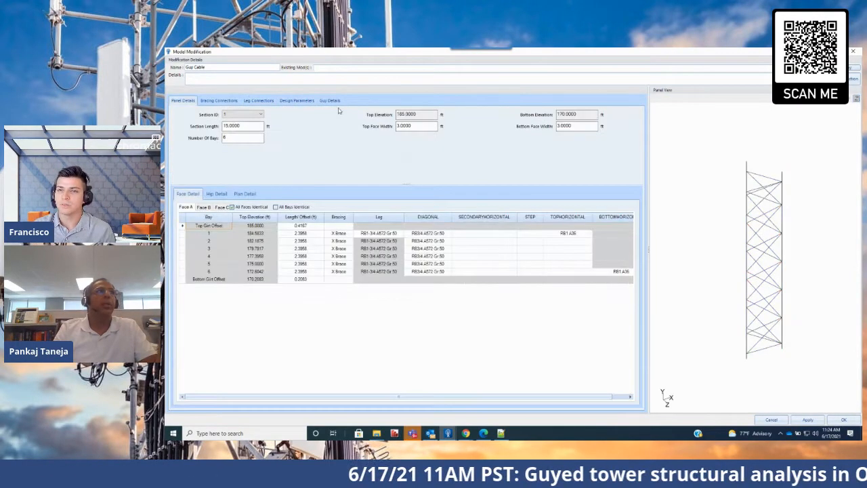
{"action": "left_click", "coordinate": [329, 100]}
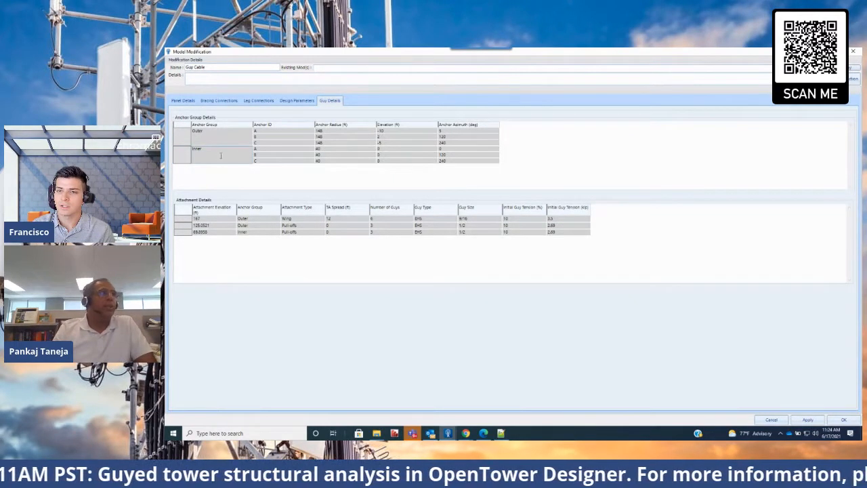
Add an anchor group named Middle and set its anchor radius to 60 ft
{"action": "right_click", "coordinate": [194, 159]}
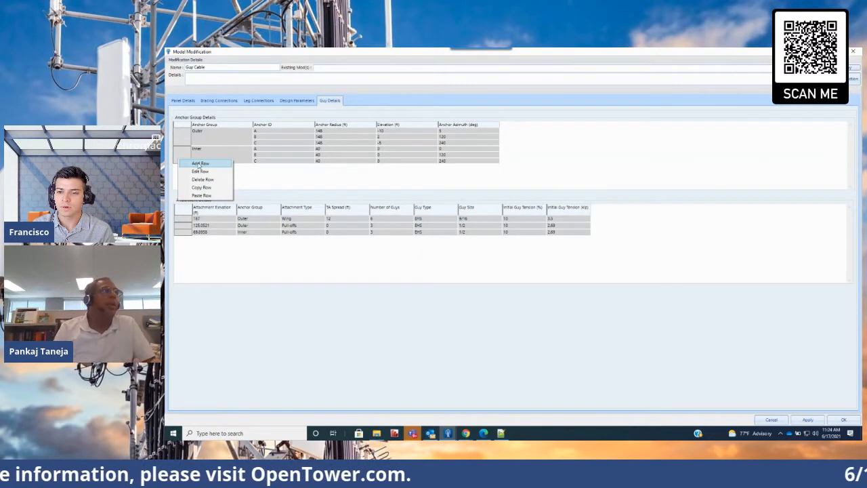
{"action": "left_click", "coordinate": [199, 164]}
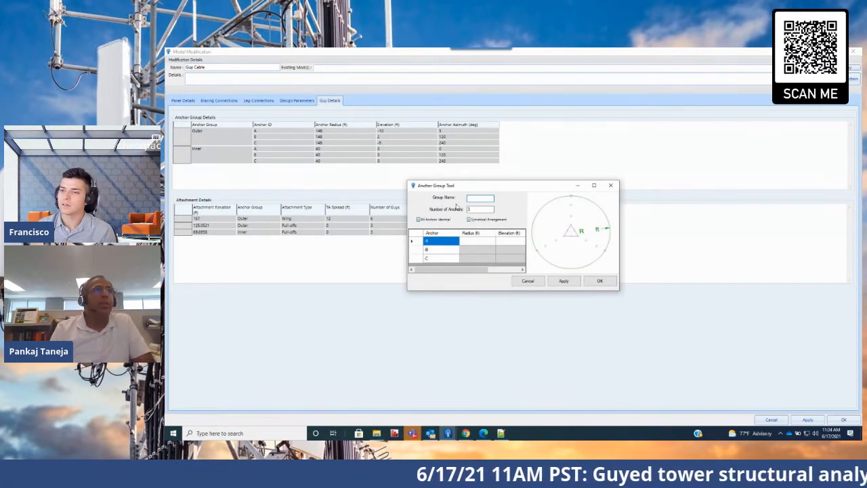
{"action": "type", "text": "Middle"}
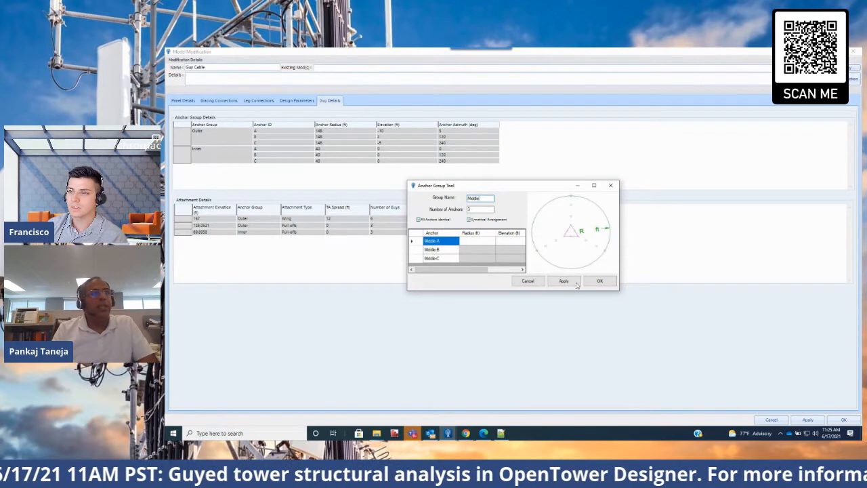
{"action": "left_click_drag", "start_coordinate": [617, 290], "coordinate": [748, 313]}
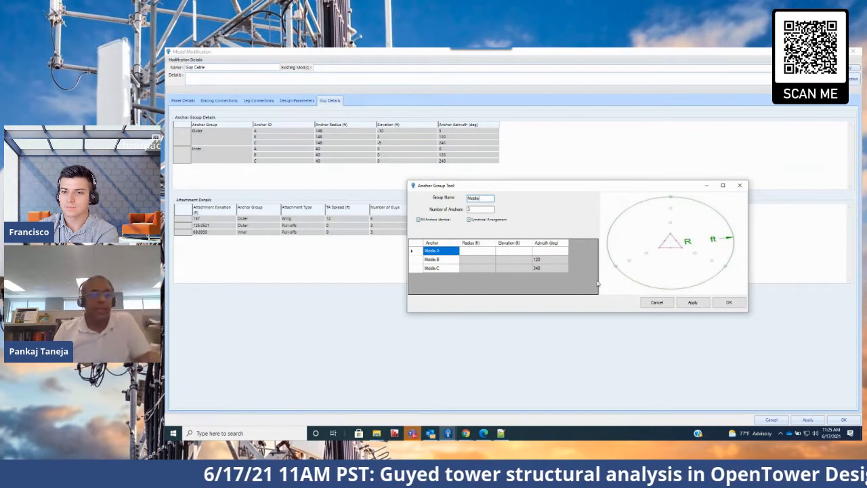
{"action": "left_click", "coordinate": [482, 252]}
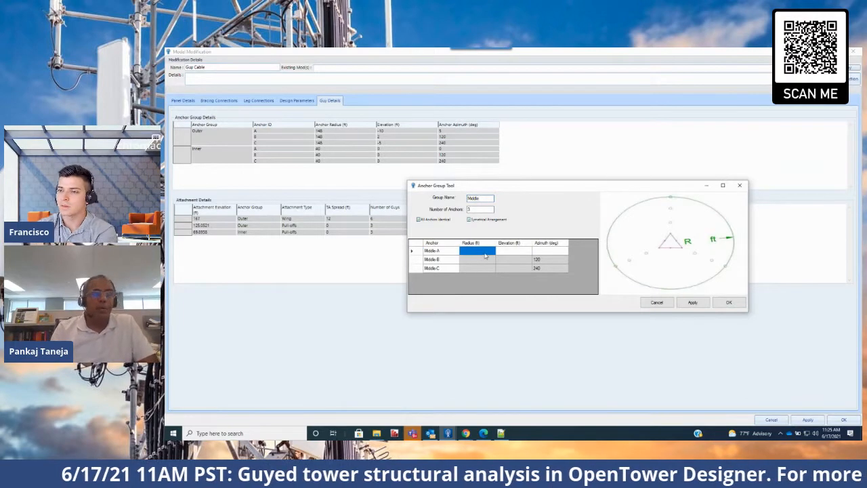
{"action": "type", "text": "60"}
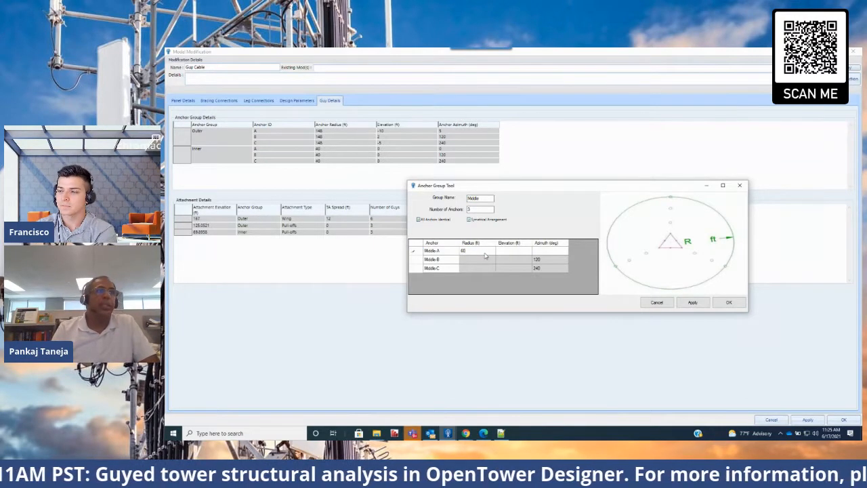
Make the Middle anchors non-identical and set the elevations of A, B and C to -2, 2 and -4 ft
{"action": "left_click", "coordinate": [509, 254]}
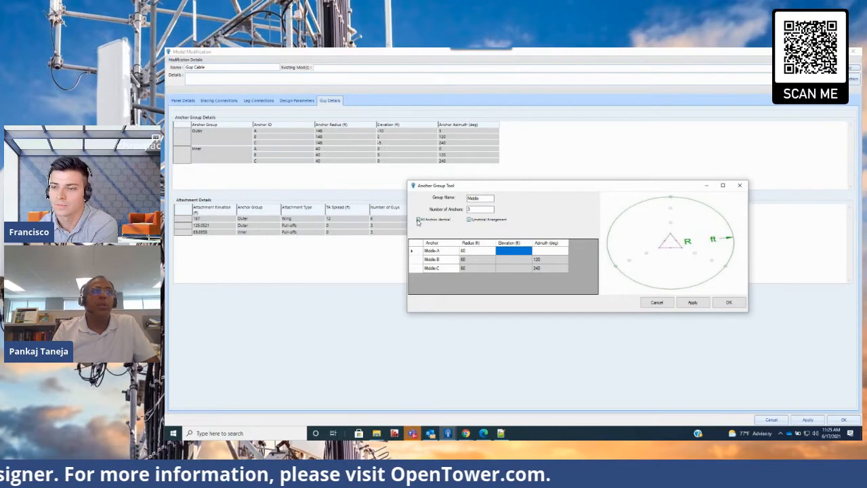
{"action": "left_click", "coordinate": [419, 219]}
{"action": "left_click", "coordinate": [513, 252]}
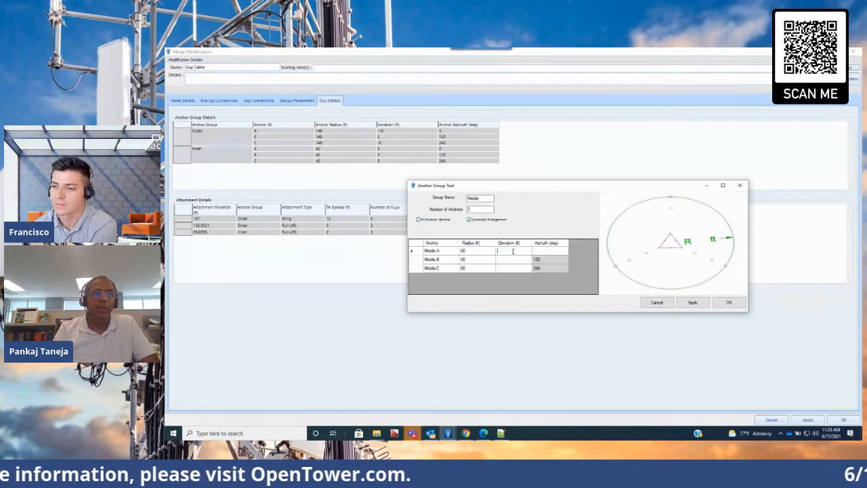
{"action": "type", "text": "2"}
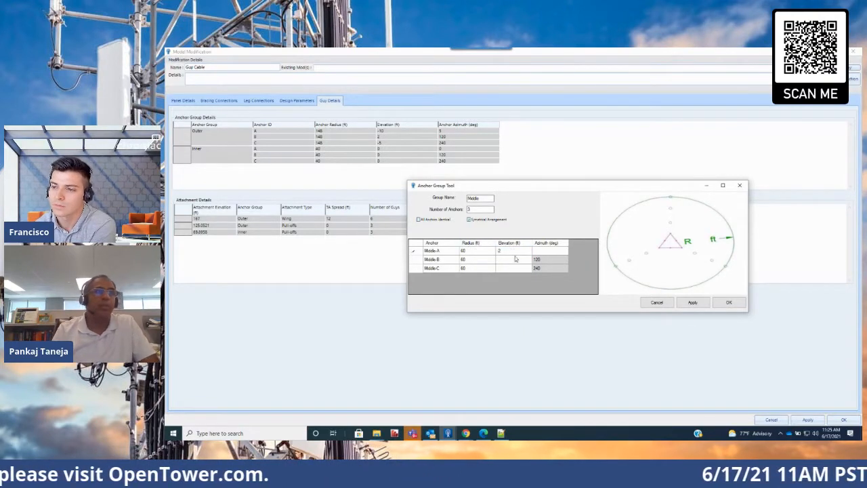
{"action": "left_click", "coordinate": [512, 262]}
{"action": "type", "text": "3"}
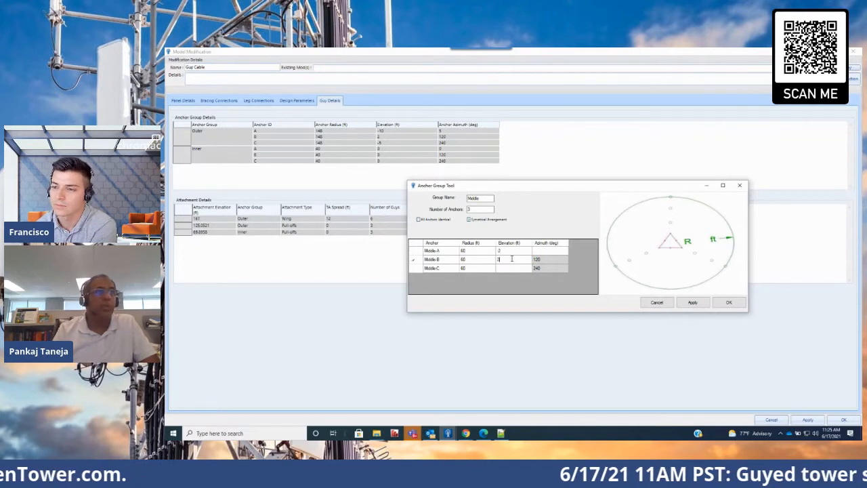
{"action": "left_click", "coordinate": [503, 269]}
{"action": "type", "text": "1"}
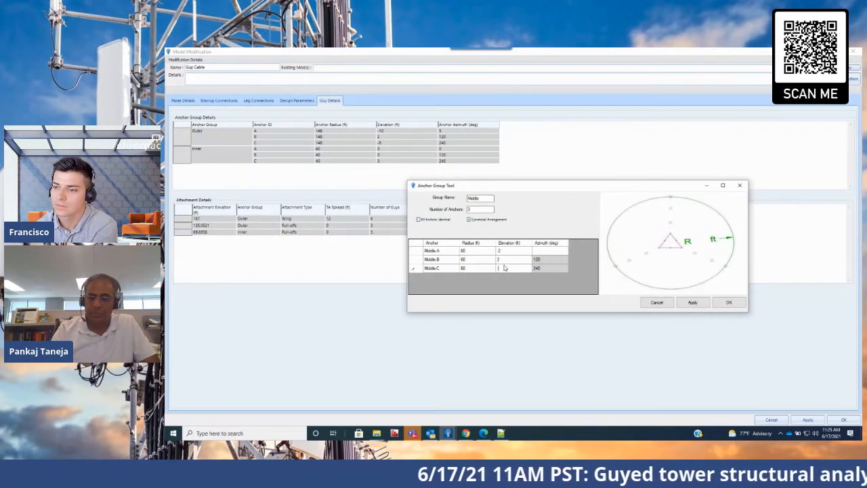
Turn off the symmetrical arrangement, set the azimuth of Middle-A to 10 and Middle-C to 260 degrees, and accept the anchor group
{"action": "left_click", "coordinate": [546, 251]}
{"action": "left_click", "coordinate": [545, 252]}
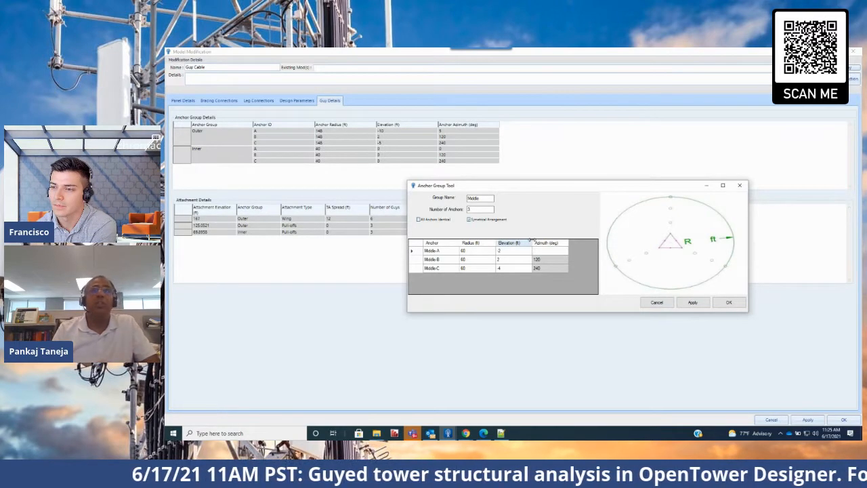
{"action": "left_click", "coordinate": [470, 220]}
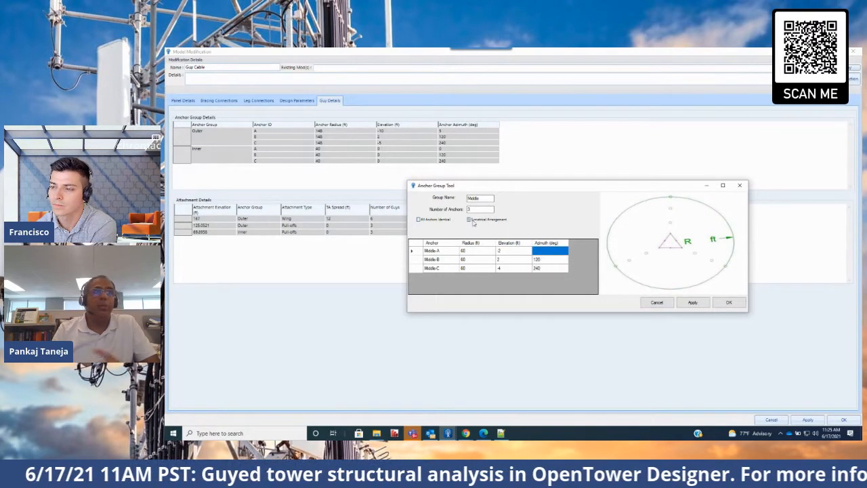
{"action": "left_click", "coordinate": [551, 251]}
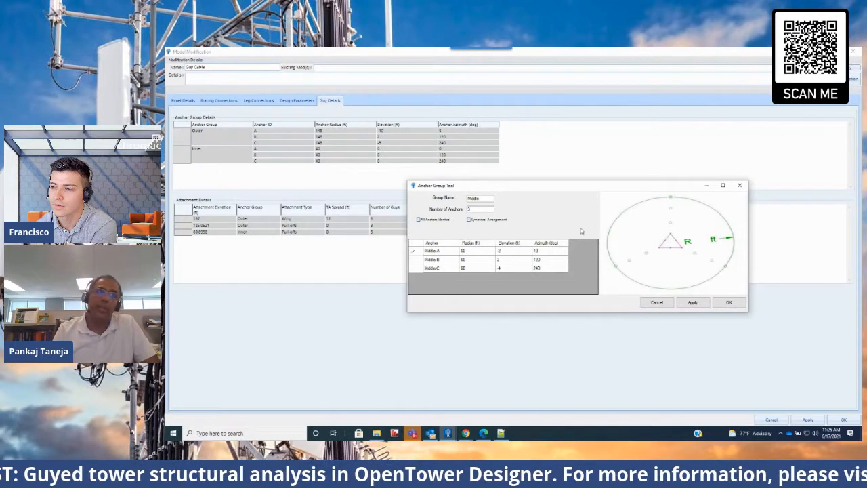
{"action": "left_click", "coordinate": [542, 263]}
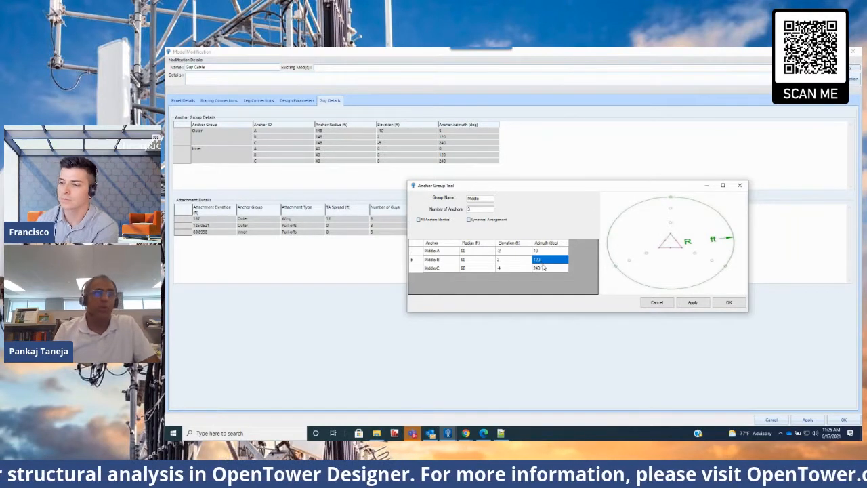
{"action": "left_click", "coordinate": [542, 268]}
{"action": "type", "text": "260"}
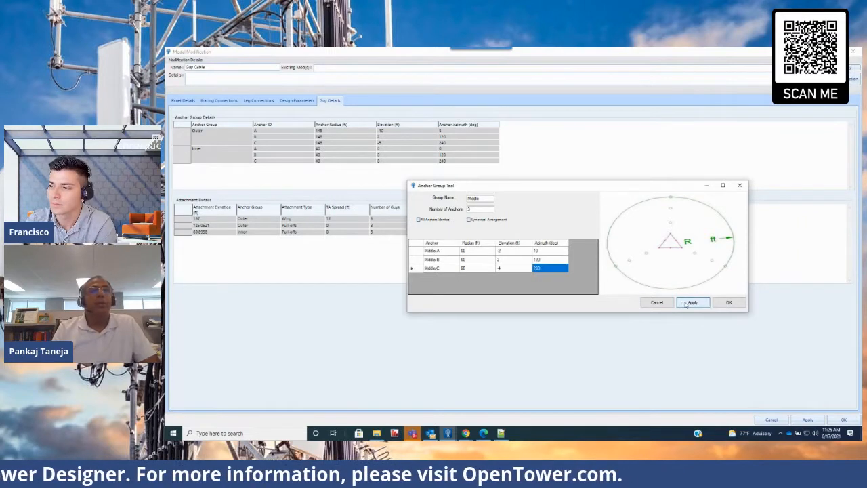
{"action": "left_click", "coordinate": [728, 303]}
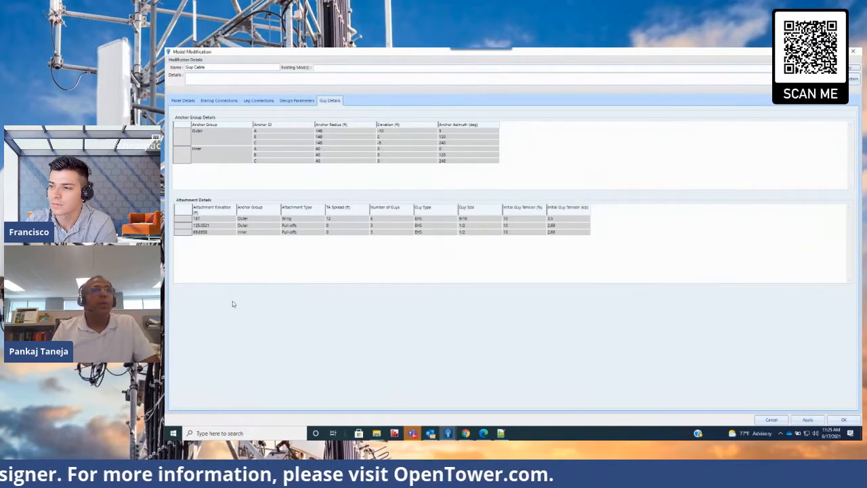
Add a guy attachment at an elevation of 100 ft with the Pull-offs type
{"action": "right_click", "coordinate": [185, 235]}
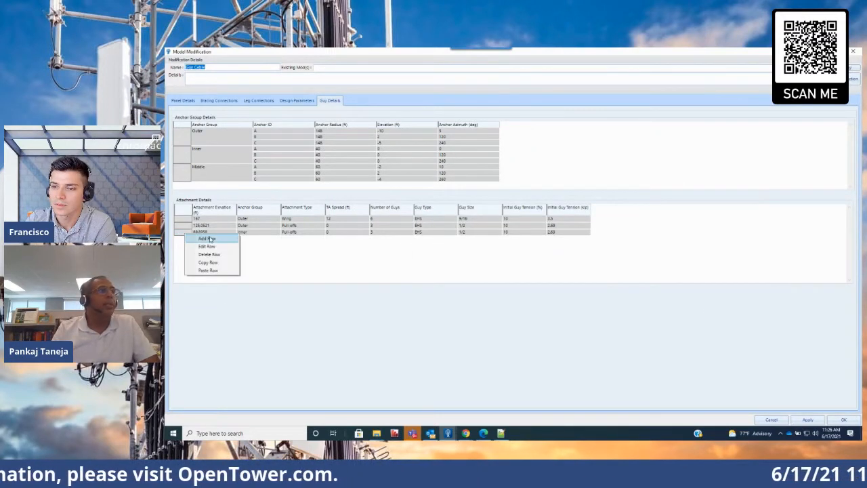
{"action": "left_click", "coordinate": [207, 238]}
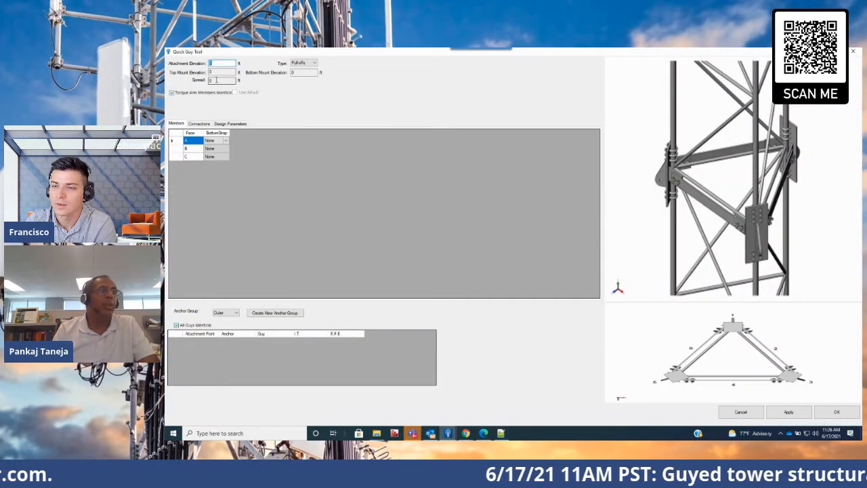
{"action": "left_click_drag", "start_coordinate": [390, 52], "coordinate": [453, 107]}
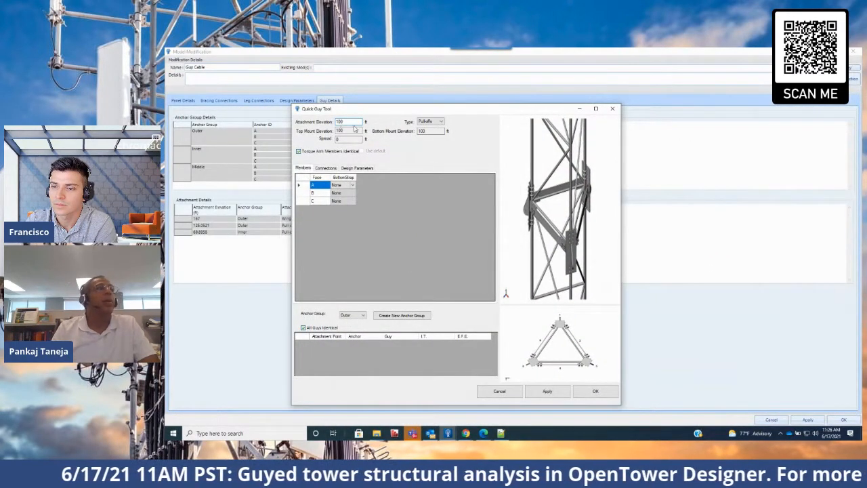
{"action": "left_click", "coordinate": [427, 122]}
{"action": "left_click", "coordinate": [426, 128]}
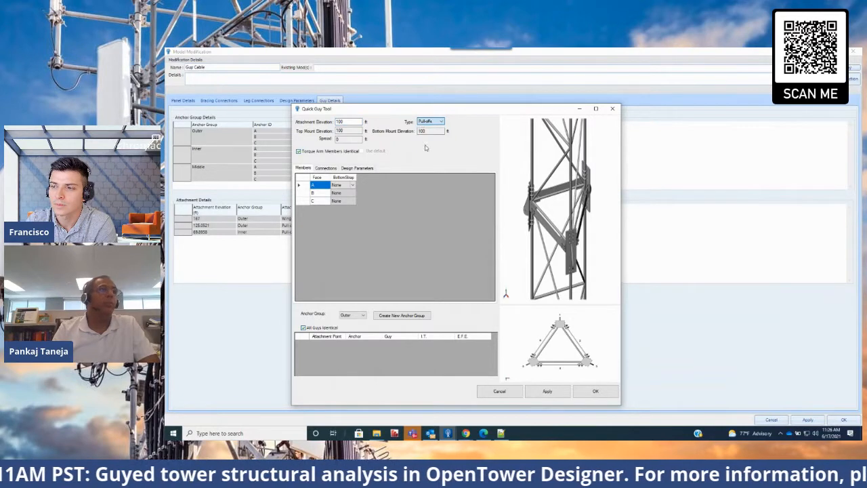
Assign the L2X2X3/8 A36 angle from the AISC 9 Edition Generic specification as the bottom strap on the tower faces
{"action": "left_click", "coordinate": [352, 185]}
{"action": "left_click", "coordinate": [351, 185]}
{"action": "left_click", "coordinate": [345, 196]}
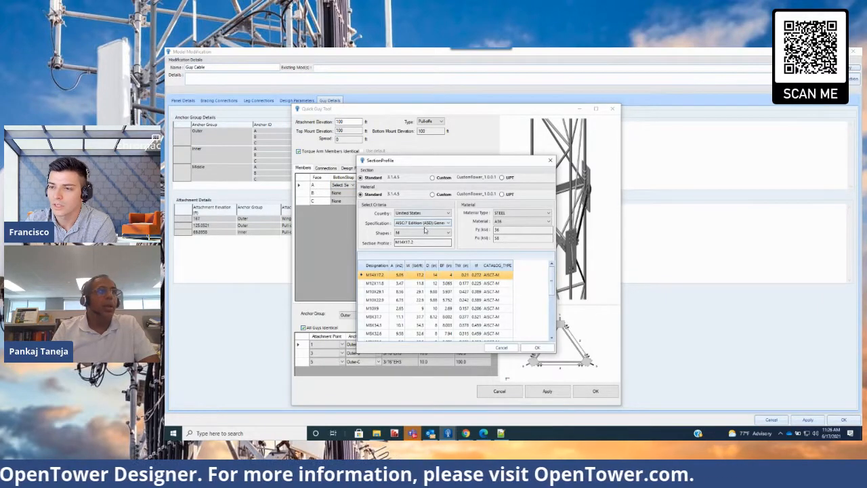
{"action": "left_click", "coordinate": [425, 224]}
{"action": "left_click", "coordinate": [426, 234]}
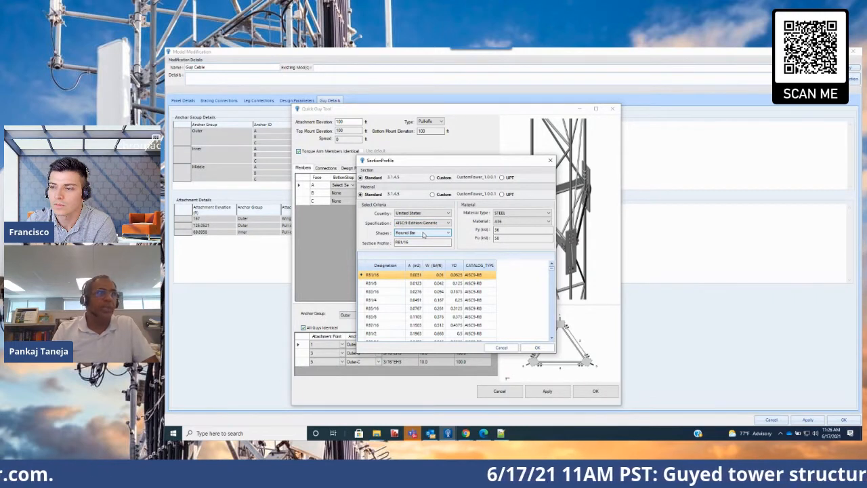
{"action": "left_click", "coordinate": [423, 235]}
{"action": "left_click", "coordinate": [404, 288]}
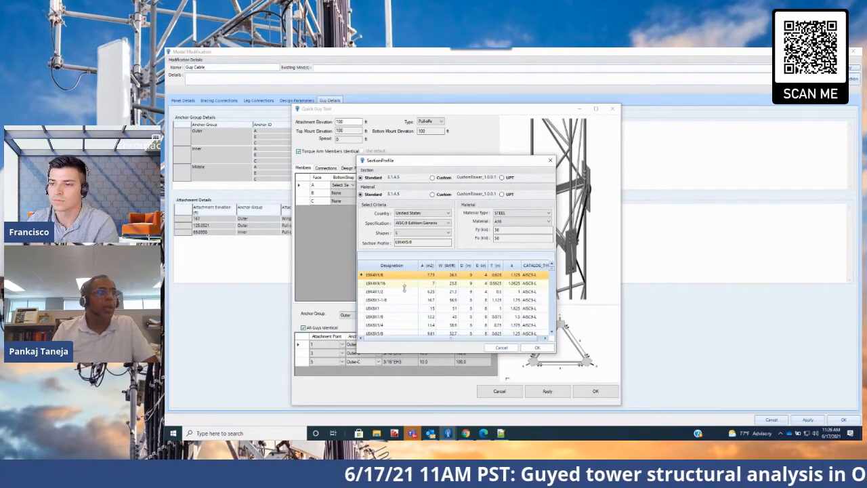
{"action": "left_click", "coordinate": [467, 268]}
{"action": "left_click", "coordinate": [385, 317]}
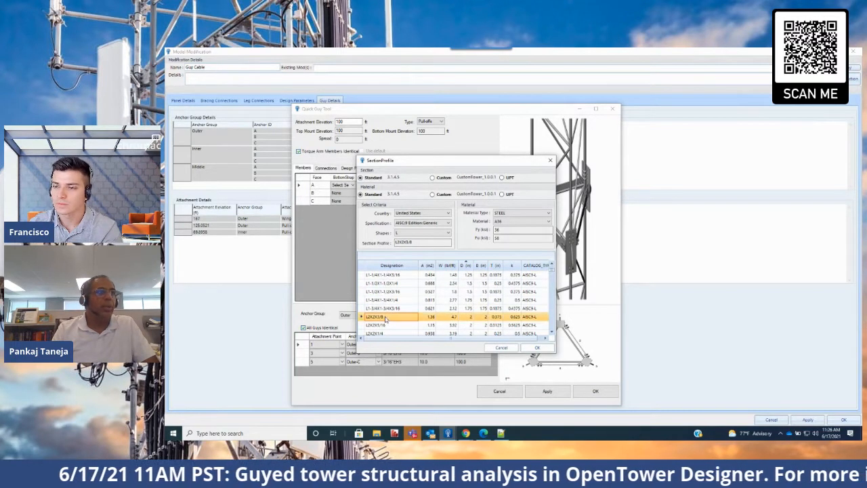
{"action": "left_click", "coordinate": [539, 347]}
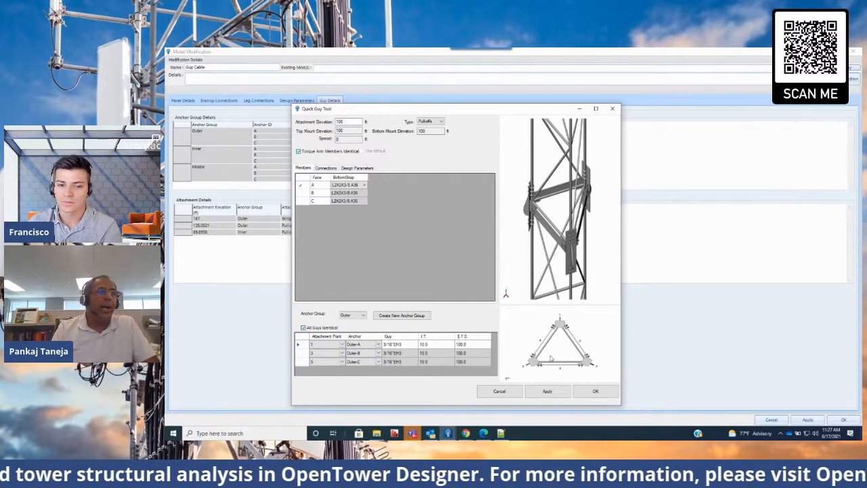
Make the guys of the new attachment non-identical and assign them to the Middle anchor group
{"action": "left_click_drag", "start_coordinate": [620, 372], "coordinate": [735, 372]}
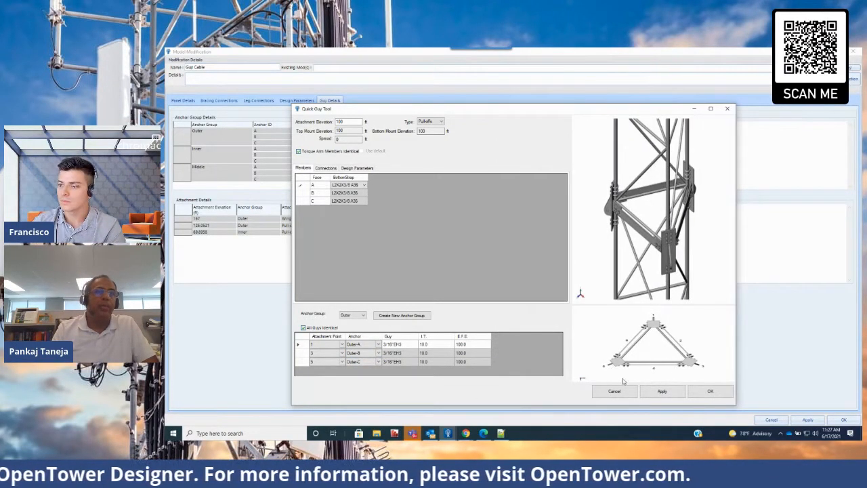
{"action": "left_click", "coordinate": [303, 327]}
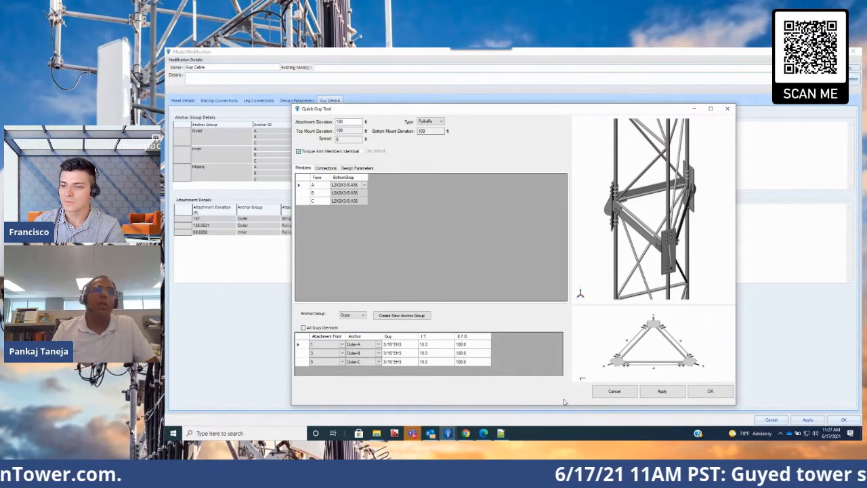
{"action": "left_click", "coordinate": [352, 316]}
{"action": "left_click", "coordinate": [349, 332]}
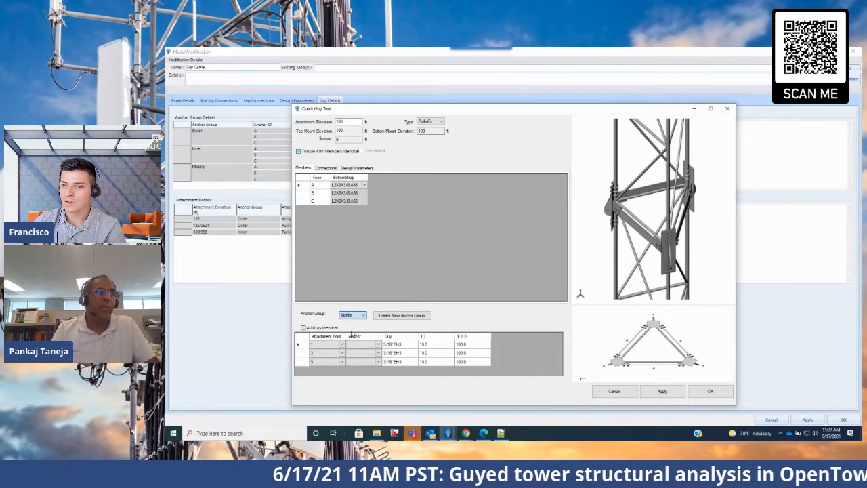
Connect attachment points 1, 3 and 5 to anchors Middle-A, Middle-B and Middle-C respectively
{"action": "left_click", "coordinate": [379, 344]}
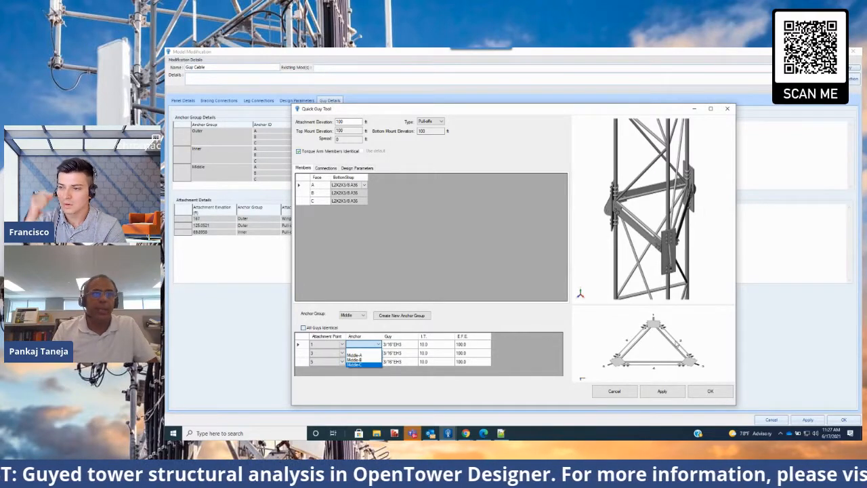
{"action": "left_click", "coordinate": [367, 356]}
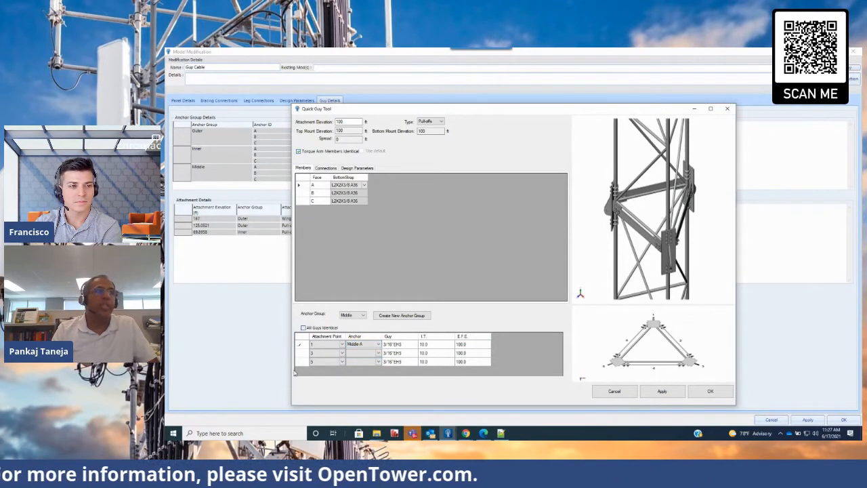
{"action": "left_click", "coordinate": [344, 347]}
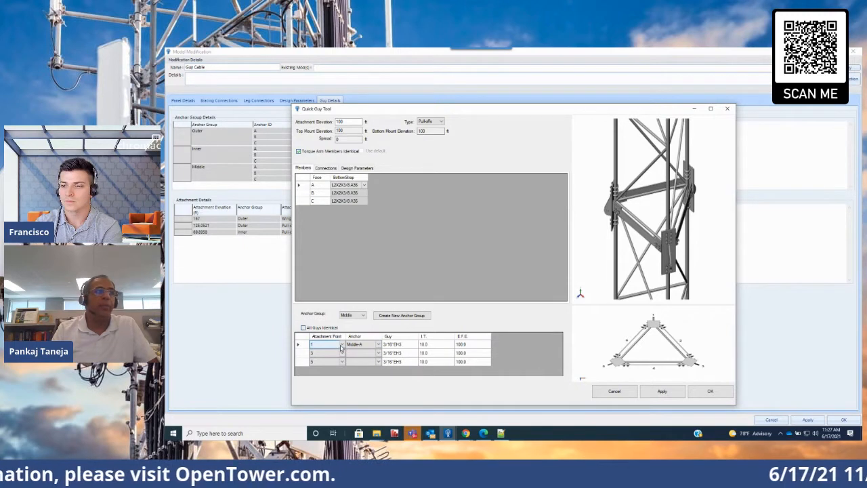
{"action": "left_click", "coordinate": [342, 345]}
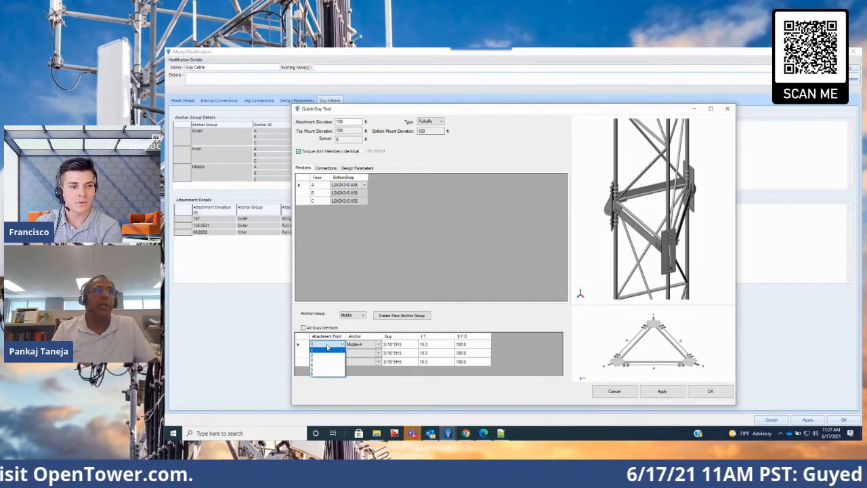
{"action": "left_click", "coordinate": [328, 347]}
{"action": "left_click", "coordinate": [370, 355]}
{"action": "left_click", "coordinate": [371, 356]}
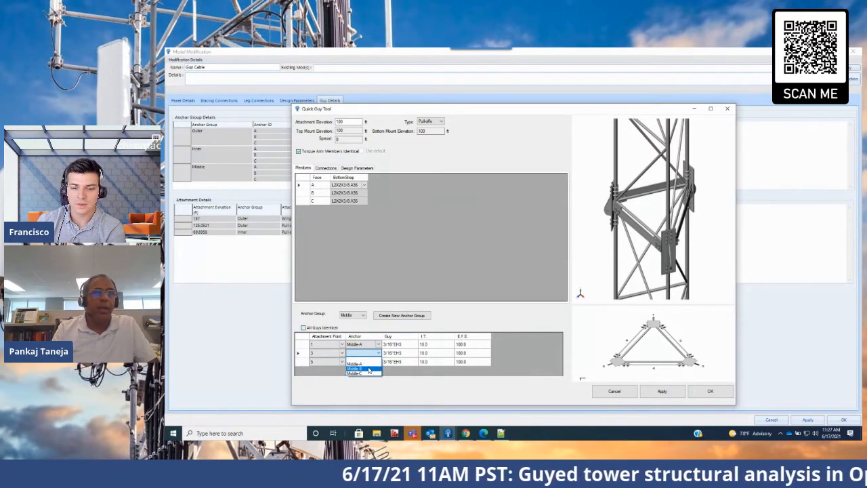
{"action": "left_click", "coordinate": [368, 370]}
{"action": "left_click", "coordinate": [370, 362]}
{"action": "left_click", "coordinate": [371, 362]}
{"action": "left_click", "coordinate": [365, 382]}
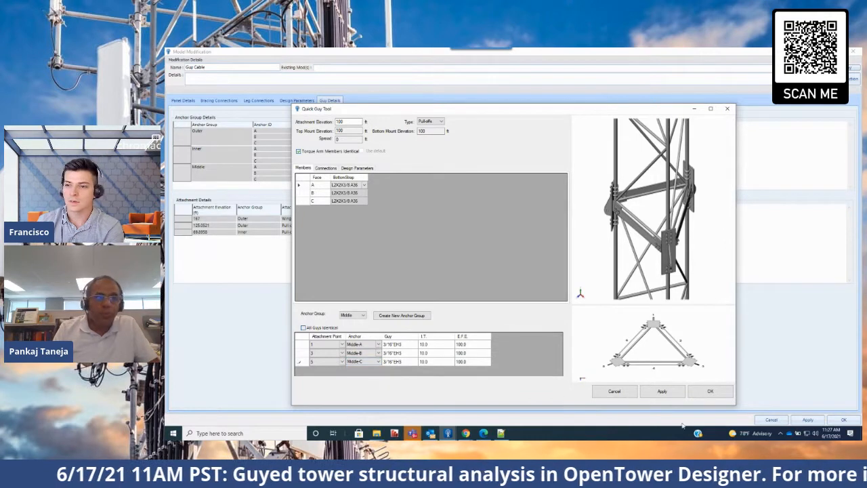
Confirm the new guy attachment, save the Guy Cable modification, return to the main model window and widen the model explorer
{"action": "left_click", "coordinate": [712, 393]}
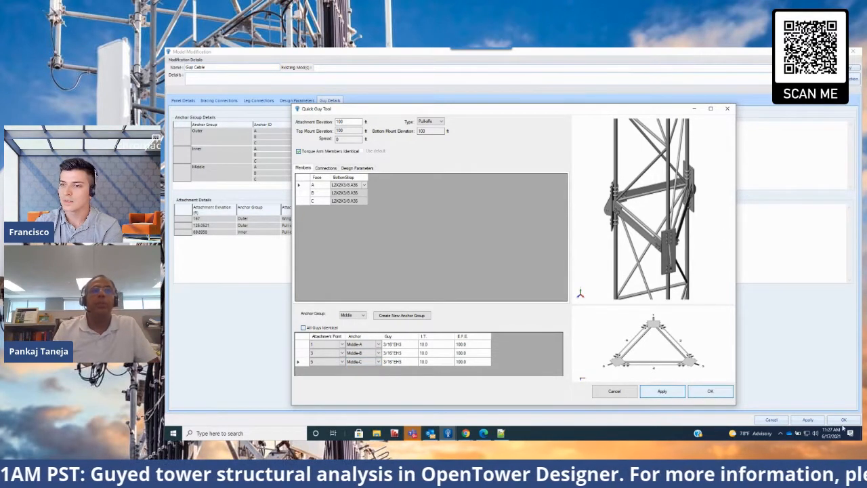
{"action": "left_click", "coordinate": [815, 422]}
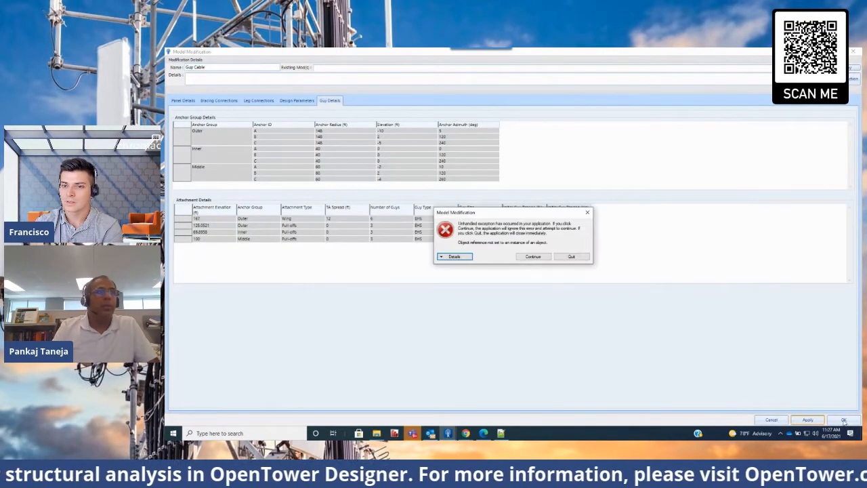
{"action": "left_click", "coordinate": [587, 212]}
{"action": "left_click", "coordinate": [263, 101]}
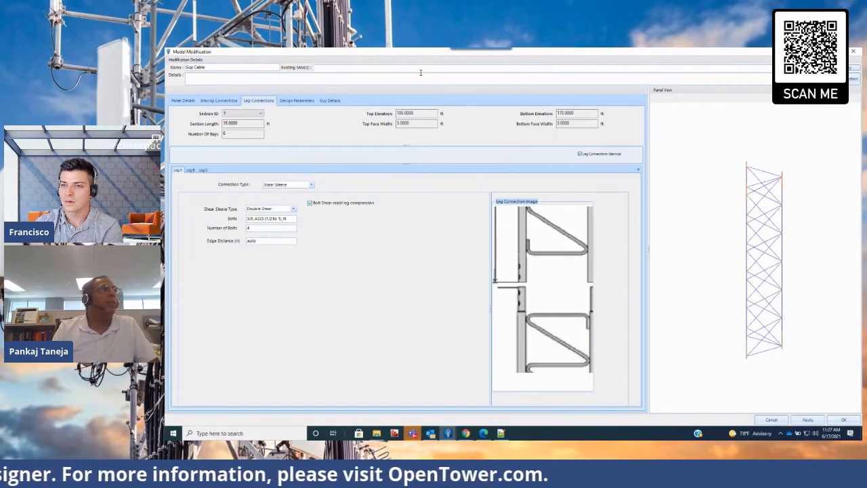
{"action": "left_click", "coordinate": [296, 101]}
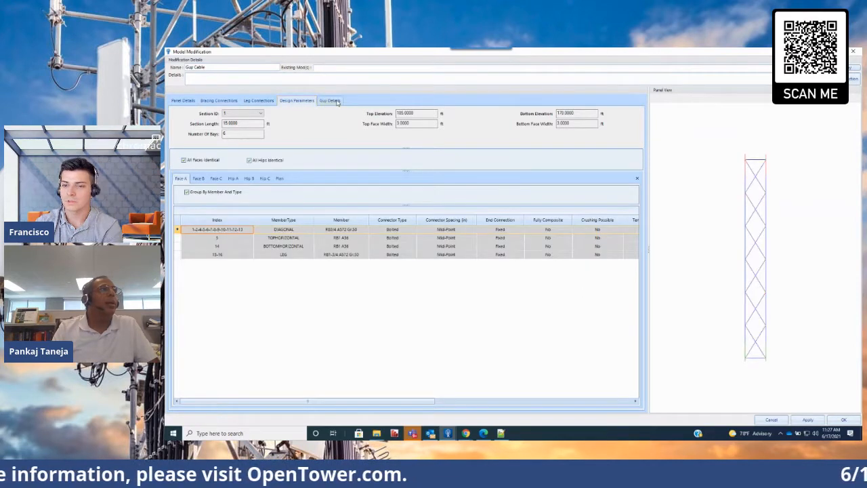
{"action": "left_click", "coordinate": [332, 101]}
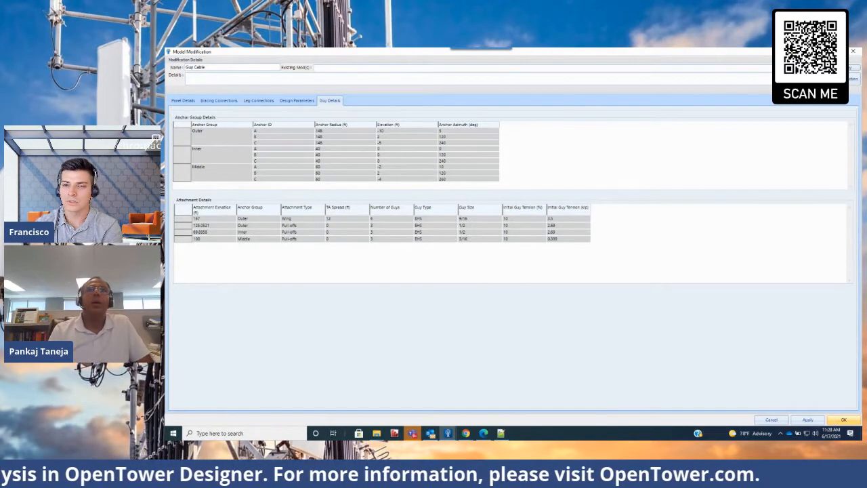
{"action": "mouse_move", "coordinate": [454, 433]}
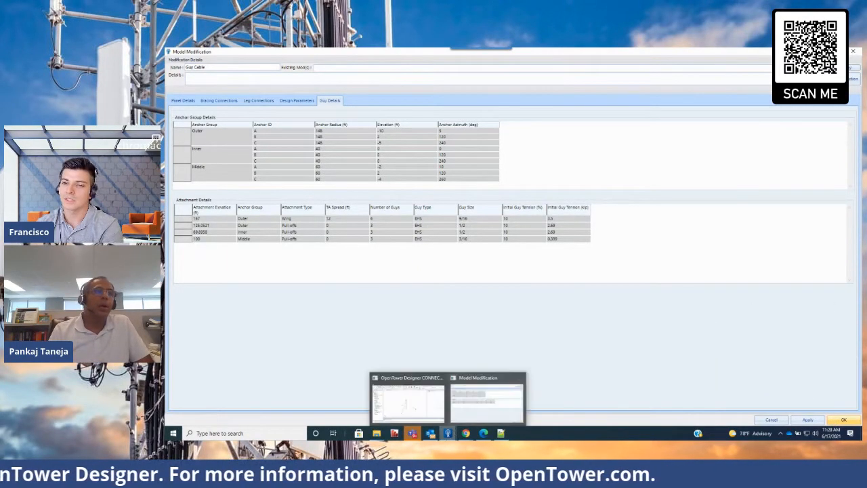
{"action": "left_click", "coordinate": [480, 405]}
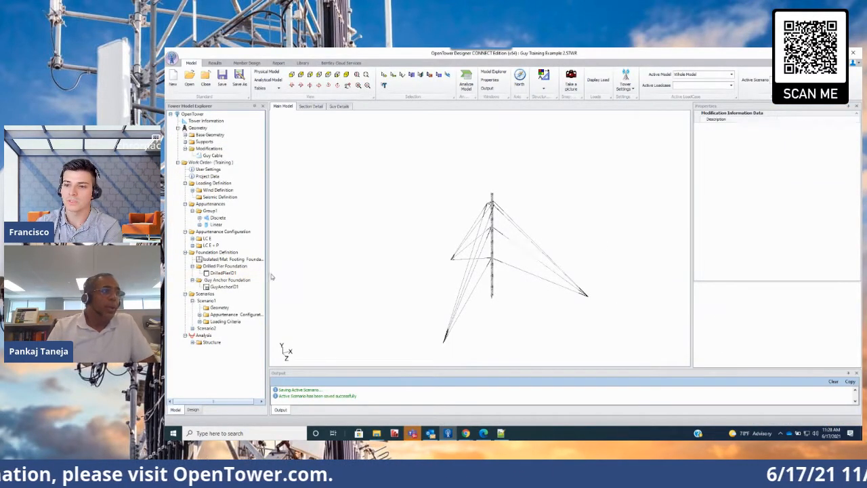
{"action": "left_click_drag", "start_coordinate": [267, 273], "coordinate": [314, 273]}
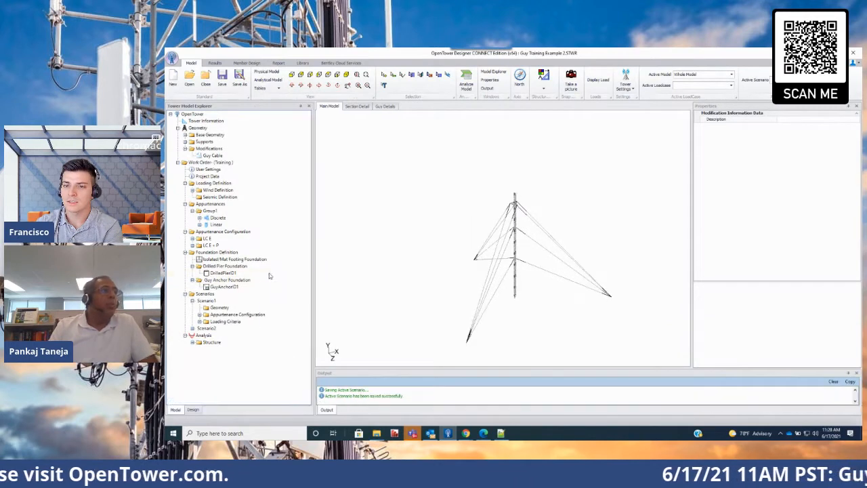
{"action": "left_click", "coordinate": [234, 288]}
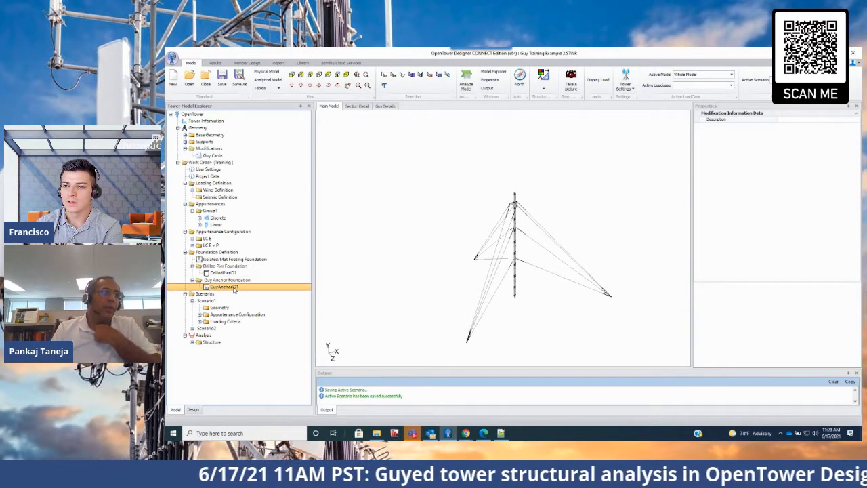
{"action": "right_click", "coordinate": [245, 279]}
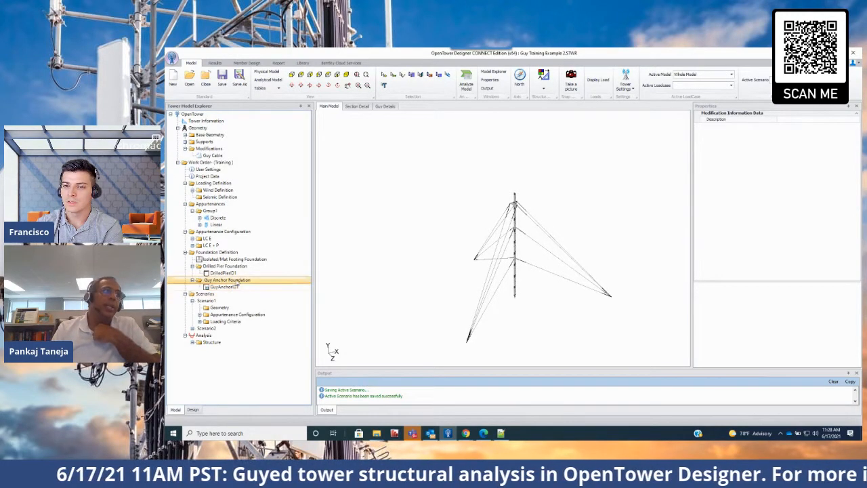
{"action": "left_click", "coordinate": [278, 283]}
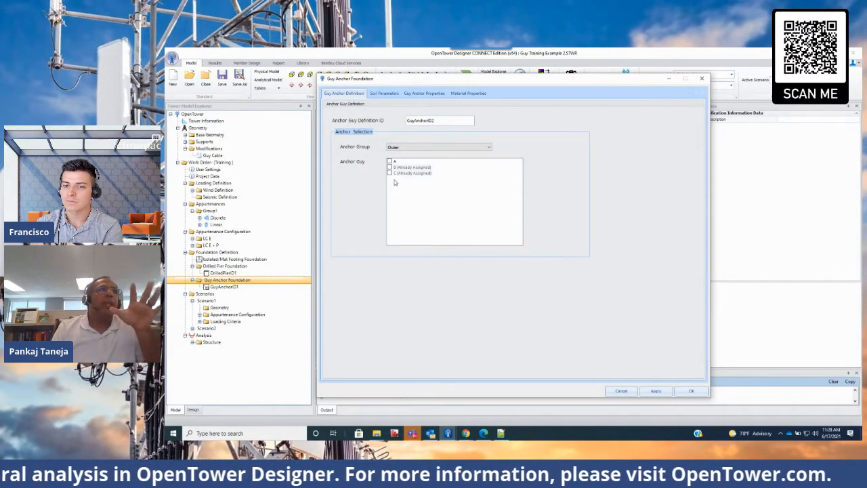
{"action": "left_click", "coordinate": [436, 147]}
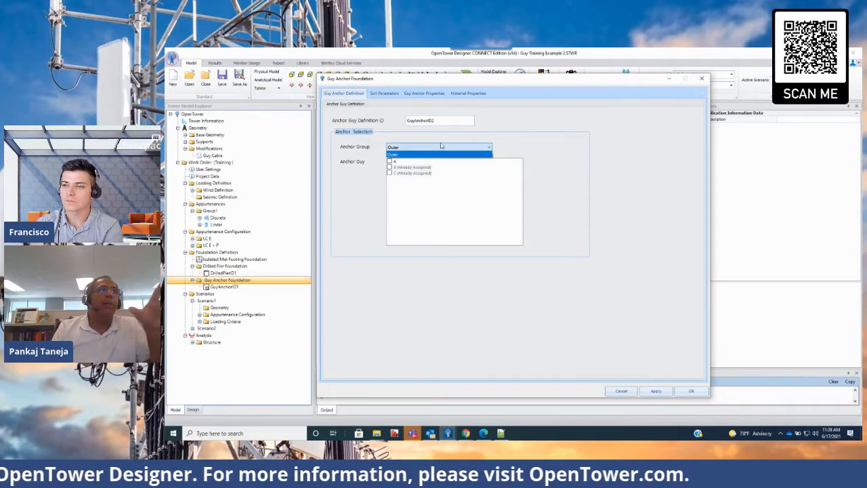
{"action": "left_click", "coordinate": [428, 155]}
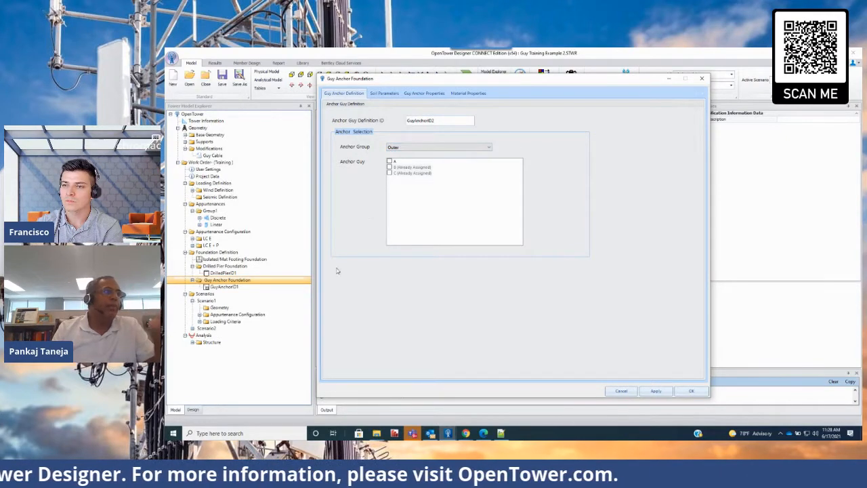
{"action": "left_click", "coordinate": [702, 78]}
Activate Scenario2 for the structure
{"action": "left_click", "coordinate": [207, 327]}
{"action": "right_click", "coordinate": [211, 328]}
{"action": "left_click", "coordinate": [251, 332]}
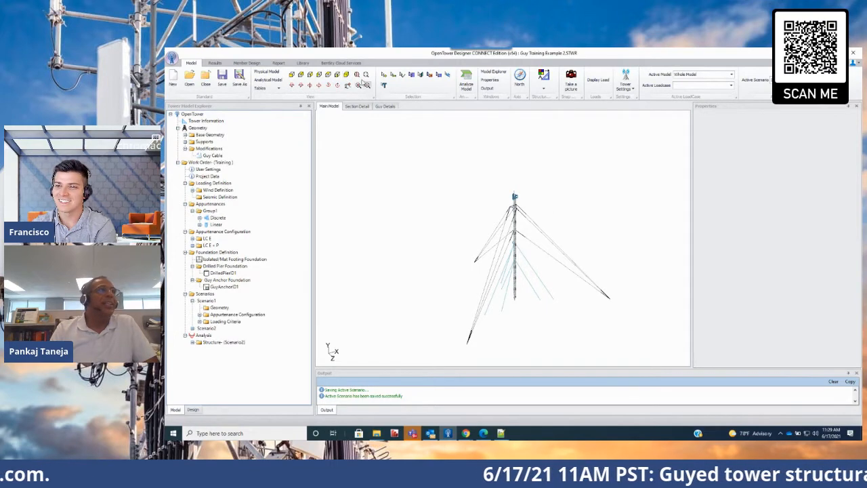
Examine the guy and anchor layout around the tower in plan view, and restore the isometric view
{"action": "left_click", "coordinate": [328, 74]}
{"action": "scroll", "coordinate": [518, 253], "scroll_direction": "up", "scroll_amount": 1}
{"action": "scroll", "coordinate": [504, 263], "scroll_direction": "up", "scroll_amount": 6}
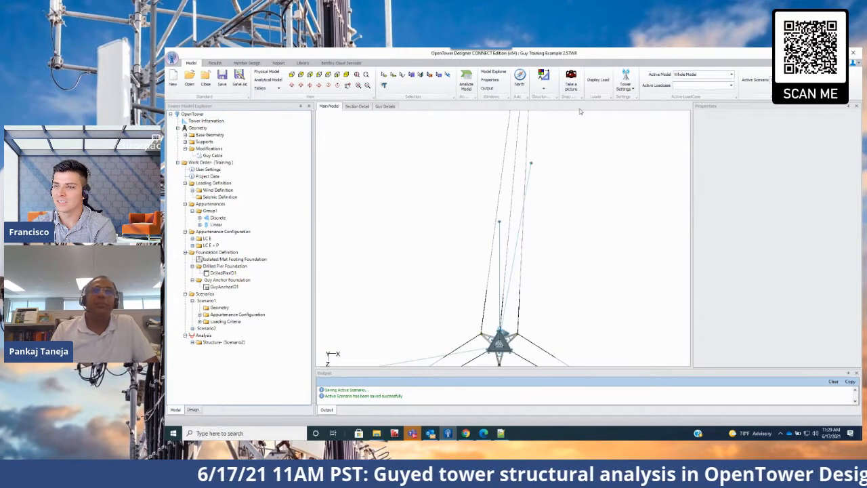
{"action": "scroll", "coordinate": [598, 241], "scroll_direction": "down", "scroll_amount": 5}
{"action": "scroll", "coordinate": [535, 260], "scroll_direction": "up", "scroll_amount": 3}
{"action": "scroll", "coordinate": [535, 260], "scroll_direction": "down", "scroll_amount": 3}
{"action": "scroll", "coordinate": [568, 277], "scroll_direction": "up", "scroll_amount": 6}
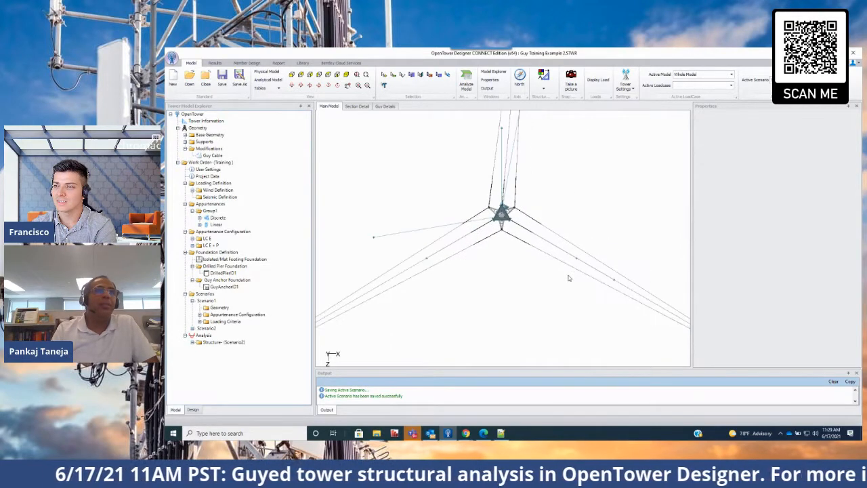
{"action": "scroll", "coordinate": [614, 310], "scroll_direction": "down", "scroll_amount": 3}
{"action": "scroll", "coordinate": [567, 290], "scroll_direction": "up", "scroll_amount": 3}
{"action": "scroll", "coordinate": [518, 316], "scroll_direction": "down", "scroll_amount": 3}
{"action": "scroll", "coordinate": [514, 280], "scroll_direction": "up", "scroll_amount": 1}
{"action": "scroll", "coordinate": [532, 283], "scroll_direction": "up", "scroll_amount": 2}
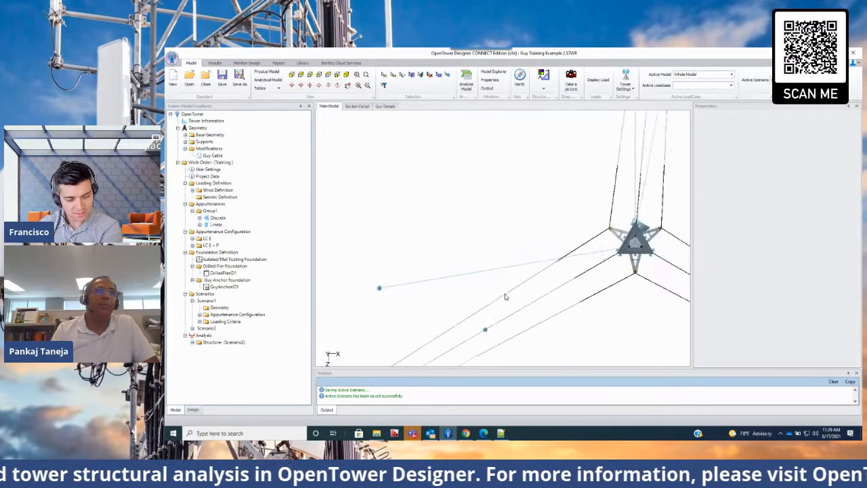
{"action": "scroll", "coordinate": [550, 285], "scroll_direction": "down", "scroll_amount": 2}
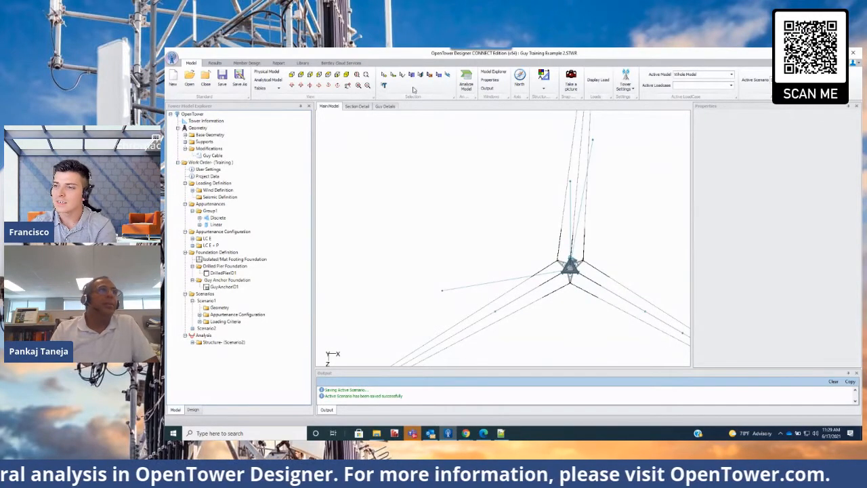
{"action": "left_click", "coordinate": [345, 74]}
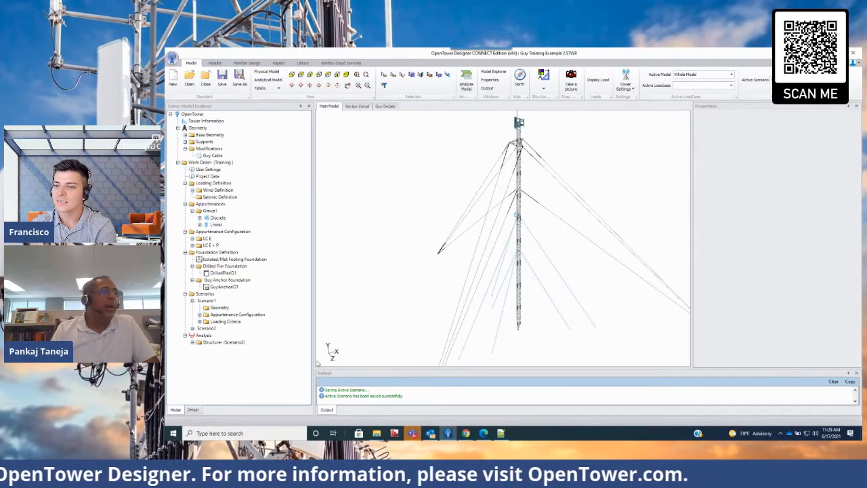
Create a new guy anchor foundation assigned to anchors A and B of the Middle anchor group
{"action": "left_click", "coordinate": [233, 281]}
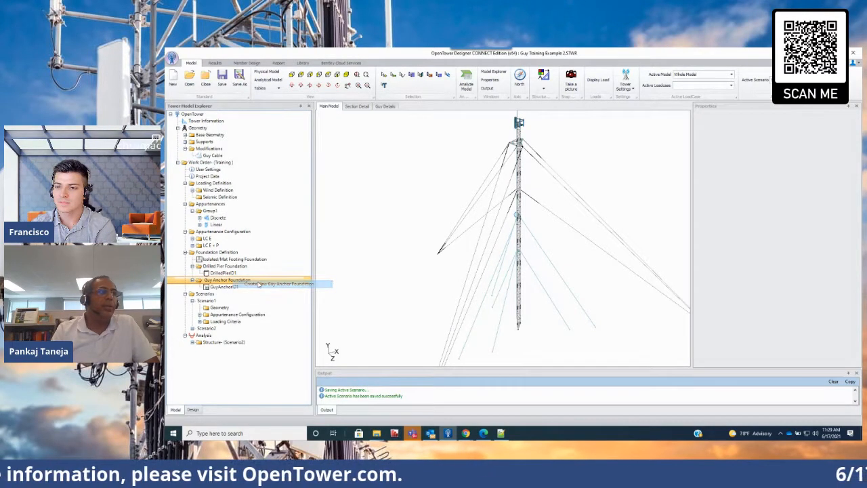
{"action": "double_click", "coordinate": [233, 282]}
{"action": "left_click", "coordinate": [426, 147]}
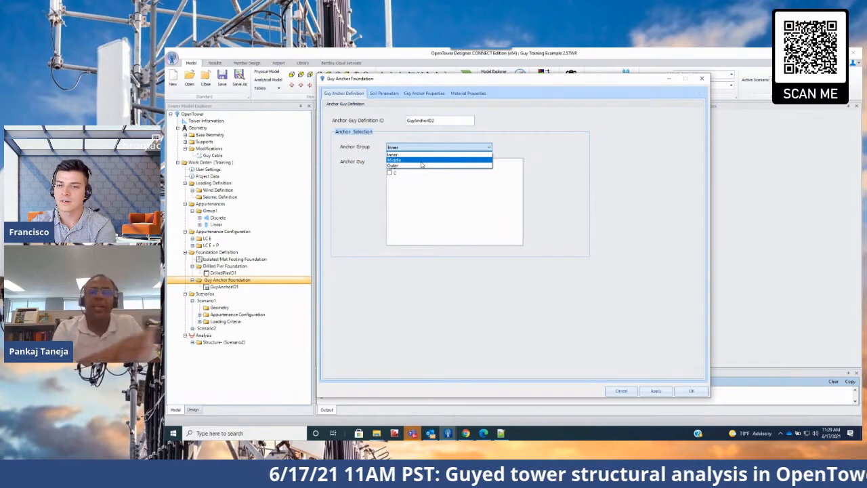
{"action": "left_click", "coordinate": [587, 150]}
{"action": "left_click", "coordinate": [426, 148]}
{"action": "left_click", "coordinate": [418, 160]}
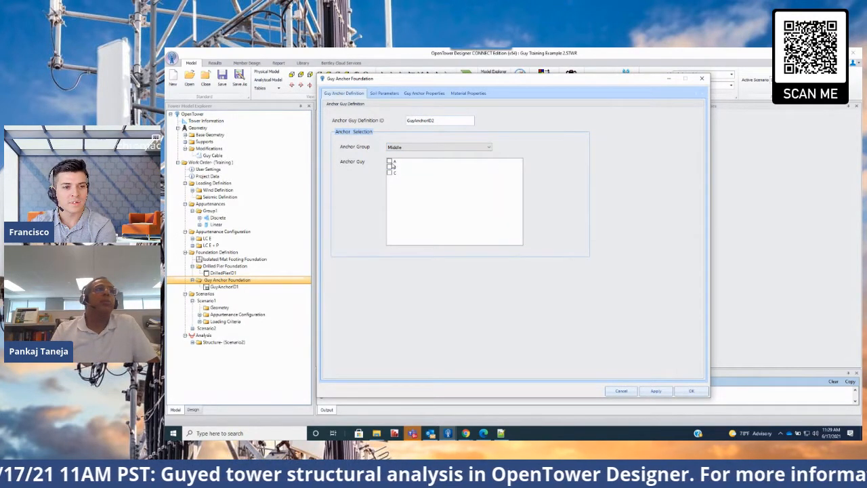
{"action": "left_click", "coordinate": [389, 167]}
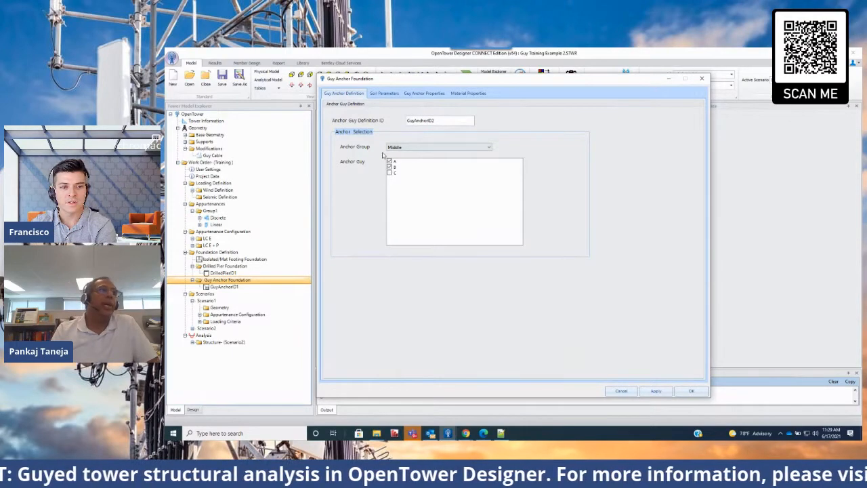
Exclude rebar from the guy anchor foundation, review its material properties and anchor definition, and save it
{"action": "left_click", "coordinate": [385, 94]}
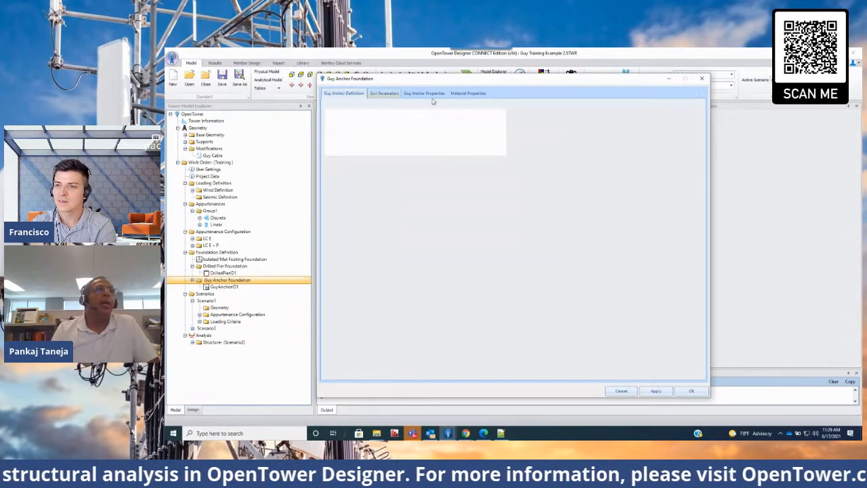
{"action": "left_click", "coordinate": [426, 93]}
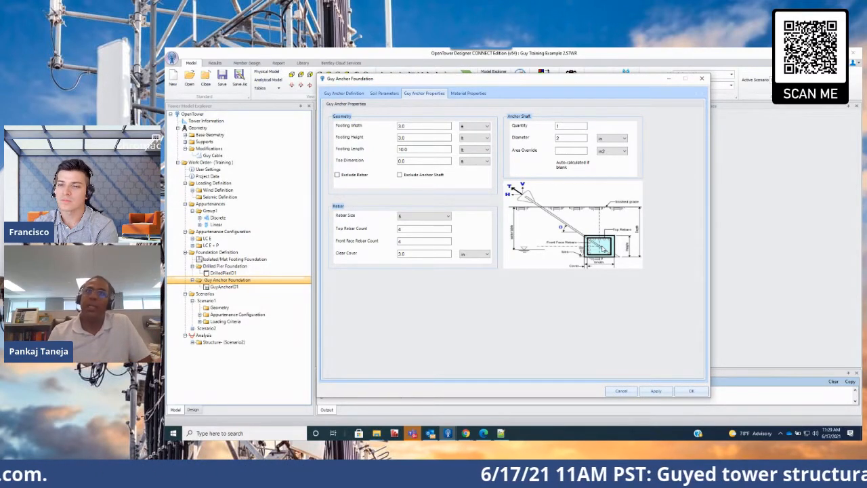
{"action": "left_click", "coordinate": [336, 174]}
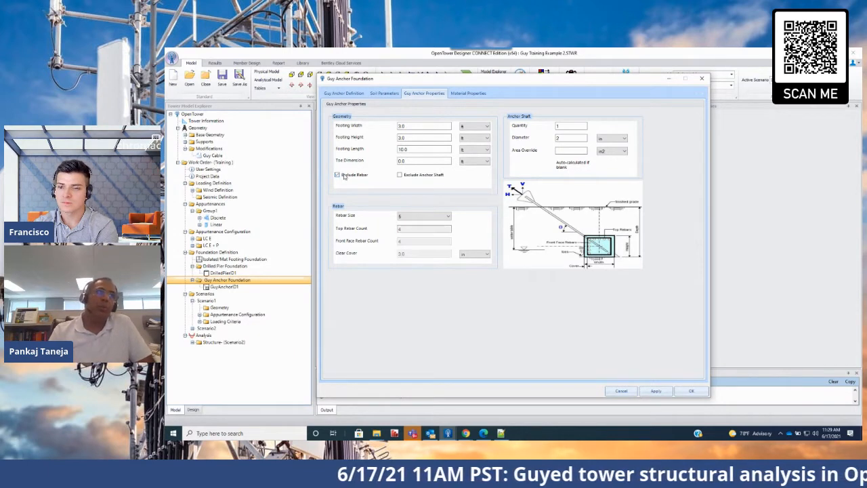
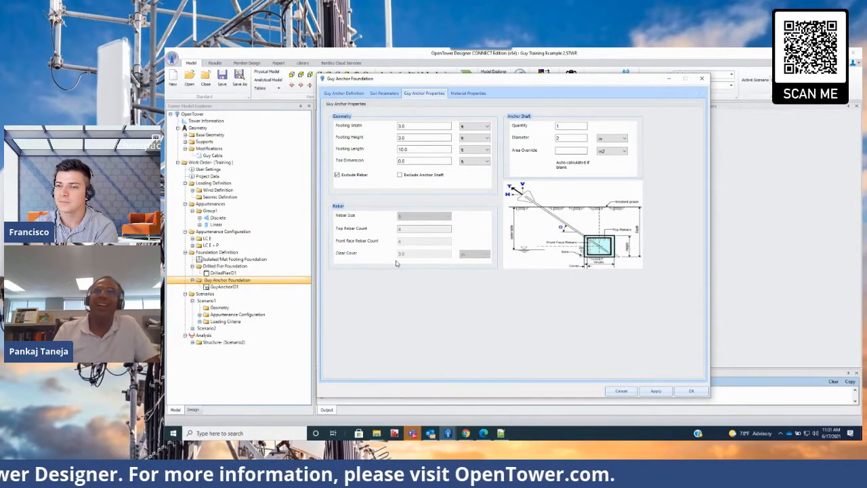
{"action": "left_click", "coordinate": [474, 94]}
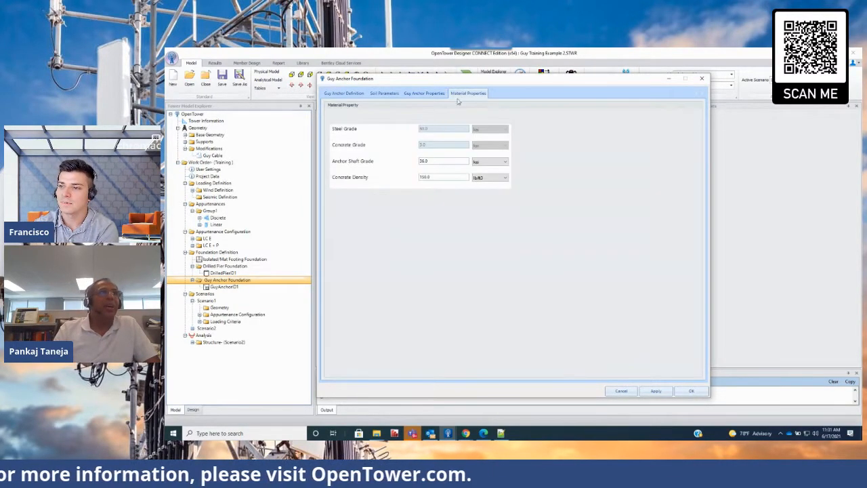
{"action": "left_click", "coordinate": [436, 94]}
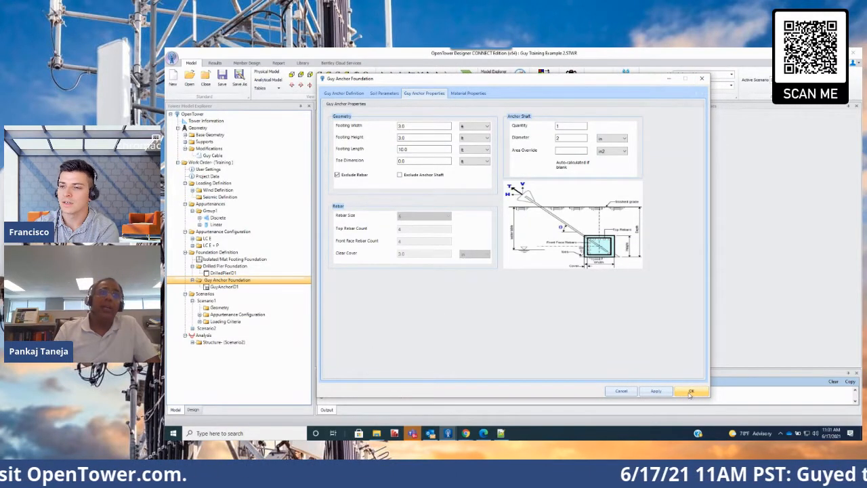
{"action": "left_click", "coordinate": [352, 94]}
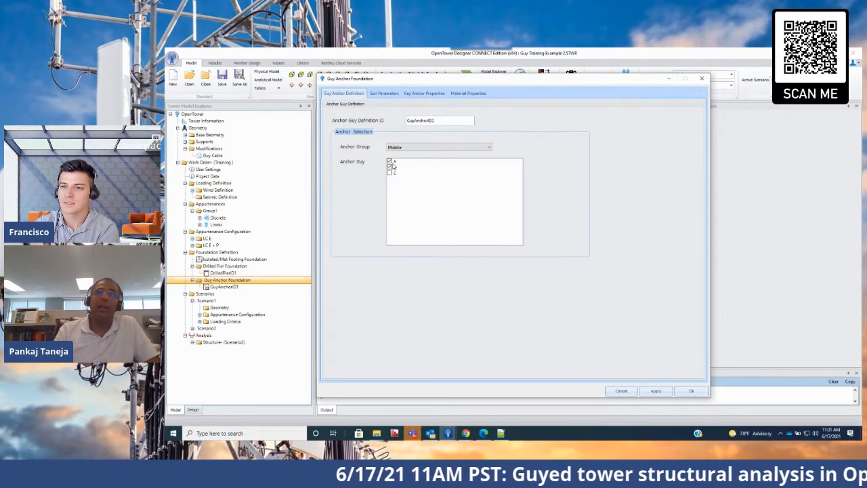
{"action": "left_click", "coordinate": [691, 391]}
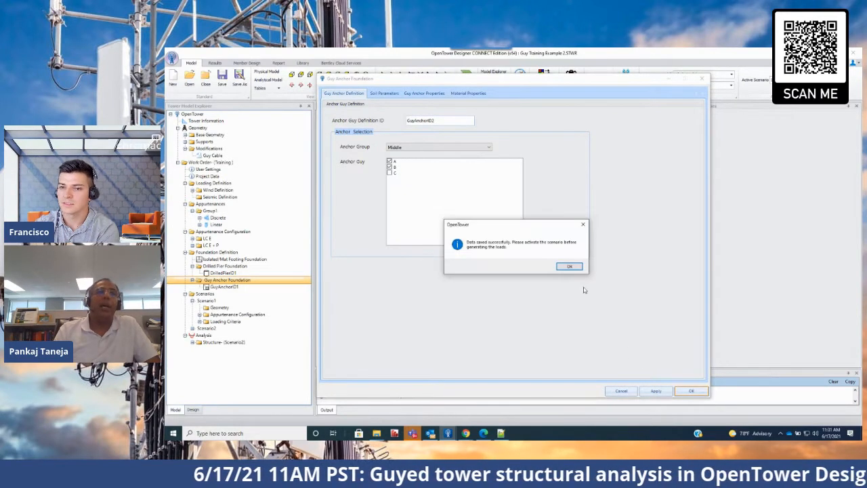
{"action": "left_click", "coordinate": [568, 266]}
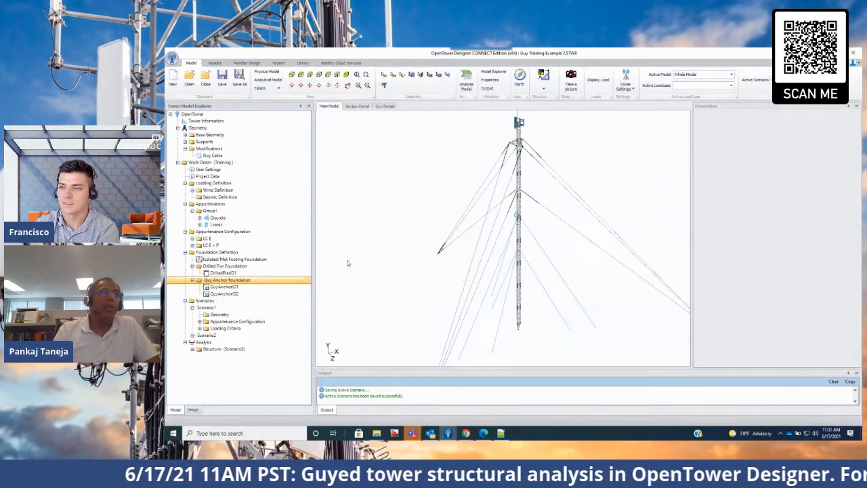
Review the soil parameters and pier properties for a new drilled pier foundation on anchor C of the Inner group, and close it unsaved
{"action": "double_click", "coordinate": [227, 266]}
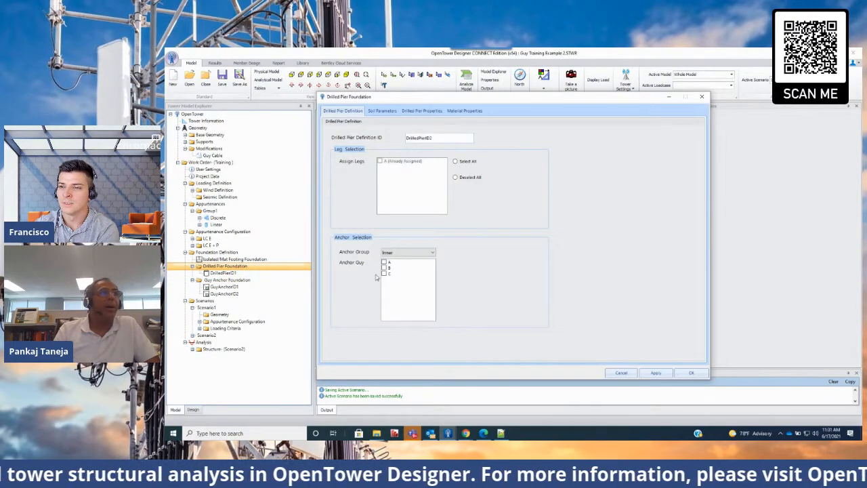
{"action": "left_click", "coordinate": [384, 273]}
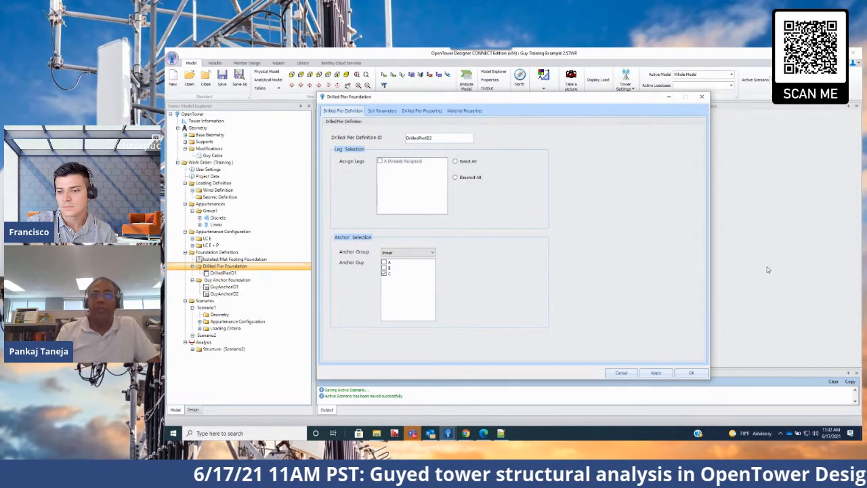
{"action": "left_click", "coordinate": [379, 111]}
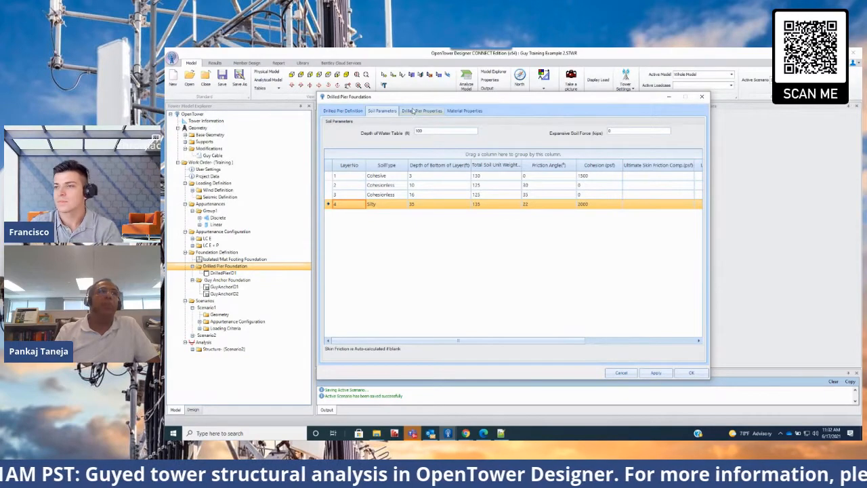
{"action": "left_click", "coordinate": [414, 112]}
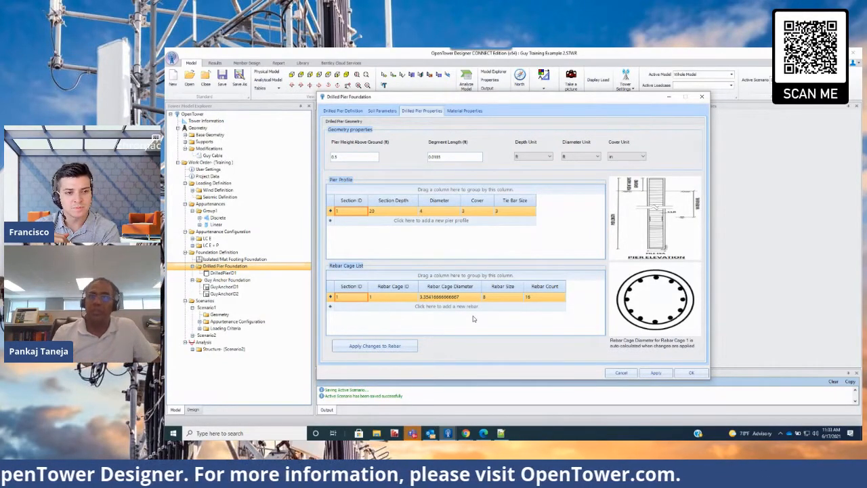
{"action": "left_click", "coordinate": [701, 96]}
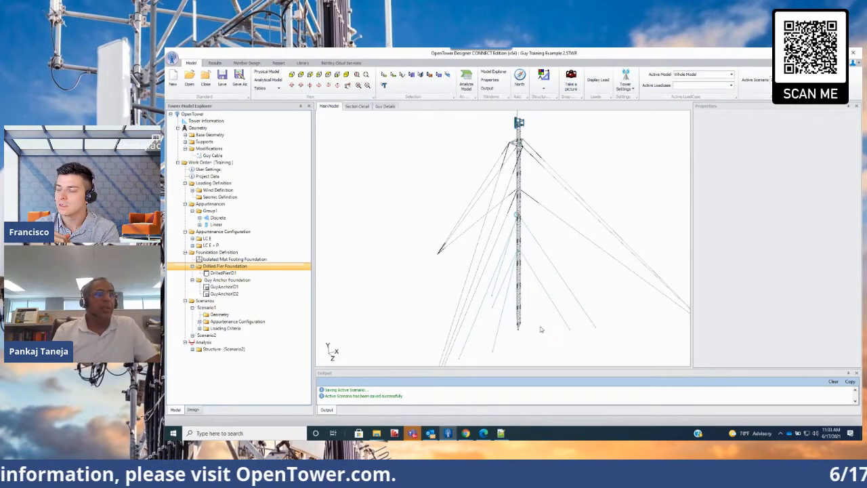
Make Scenario1 the active scenario for the structure
{"action": "scroll", "coordinate": [542, 329], "scroll_direction": "up", "scroll_amount": 3}
{"action": "scroll", "coordinate": [425, 253], "scroll_direction": "down", "scroll_amount": 5}
{"action": "scroll", "coordinate": [507, 315], "scroll_direction": "down", "scroll_amount": 1}
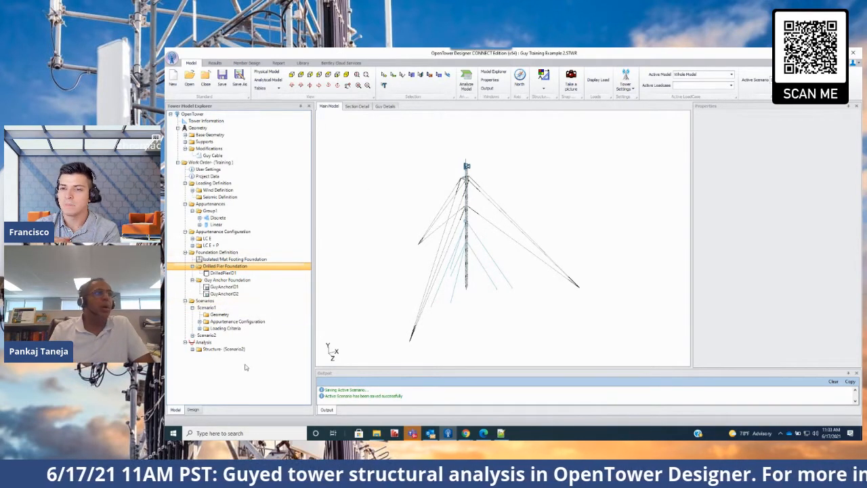
{"action": "right_click", "coordinate": [209, 307]}
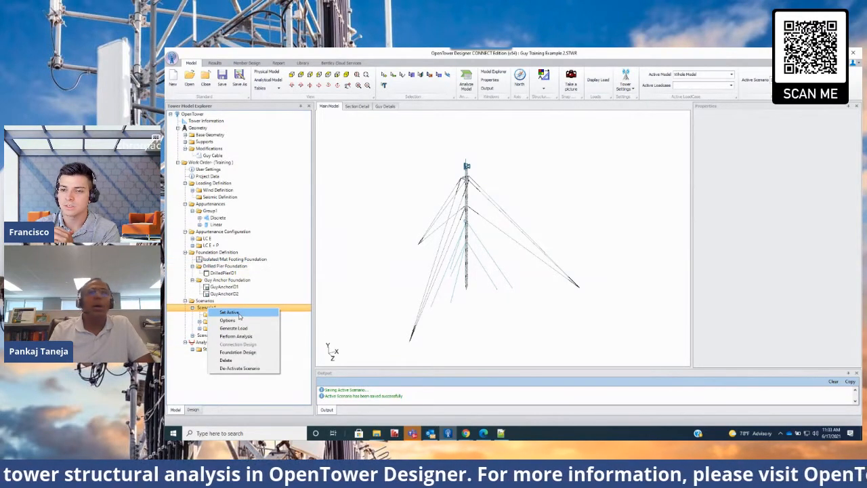
{"action": "left_click", "coordinate": [231, 312]}
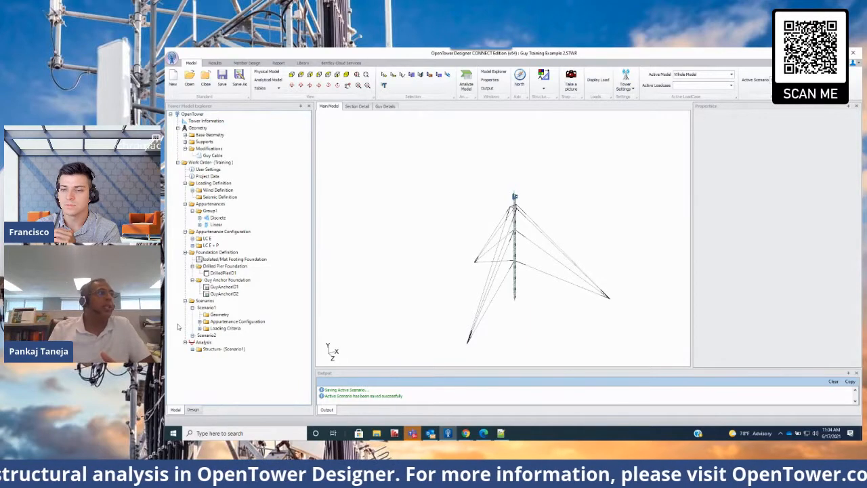
Review the footing geometry and anchor shaft properties of the GuyAnchorID2 foundation, including the area override, and close it without changes
{"action": "double_click", "coordinate": [228, 294]}
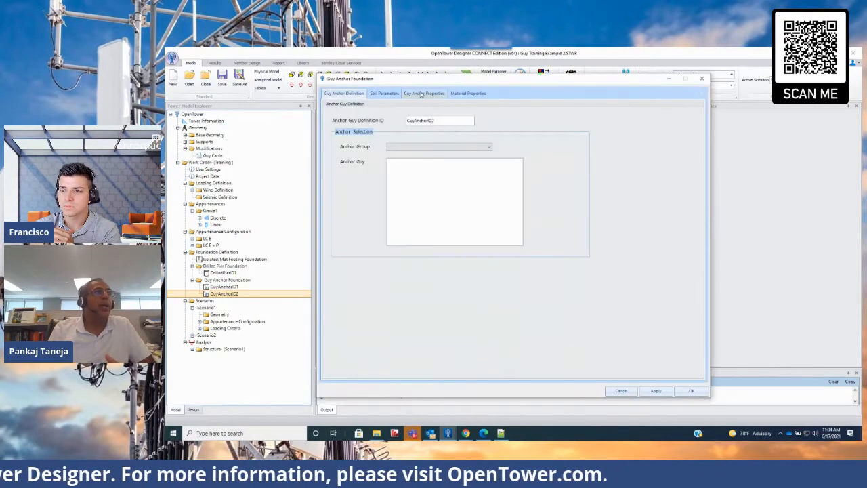
{"action": "left_click", "coordinate": [425, 94]}
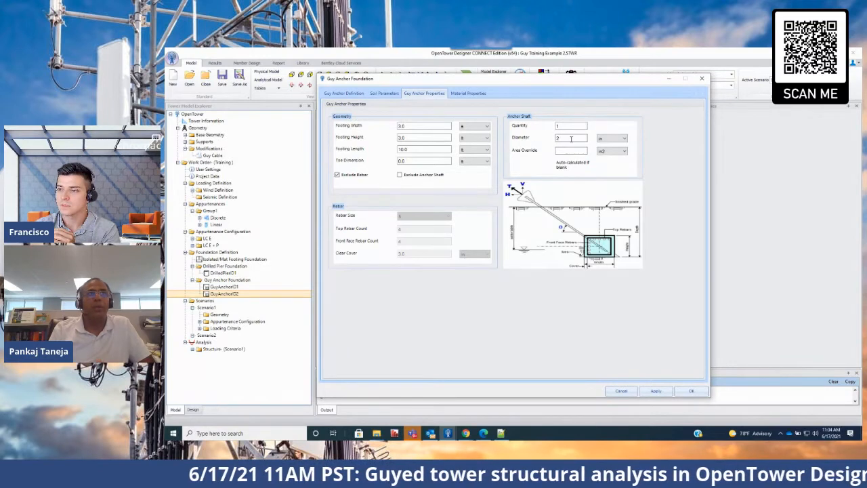
{"action": "left_click", "coordinate": [564, 150]}
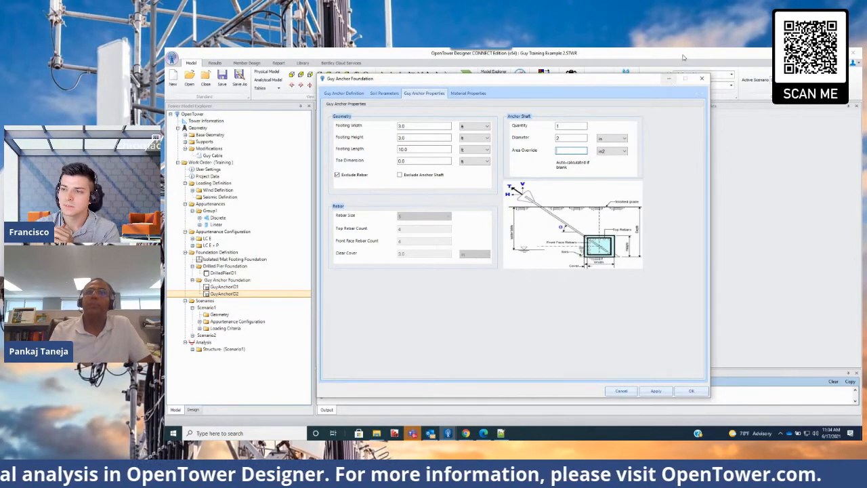
{"action": "left_click", "coordinate": [702, 79]}
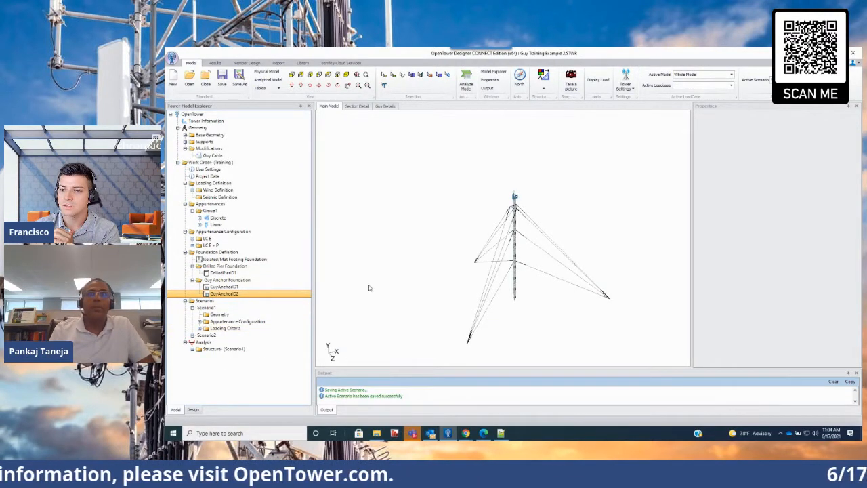
Inspect the tower's lower portion and base, and set Scenario1 active again
{"action": "scroll", "coordinate": [508, 311], "scroll_direction": "up", "scroll_amount": 5}
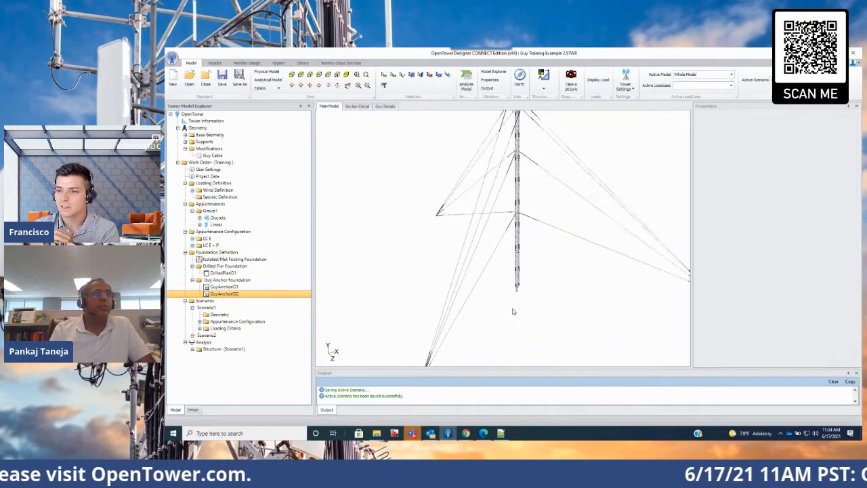
{"action": "scroll", "coordinate": [539, 271], "scroll_direction": "up", "scroll_amount": 5}
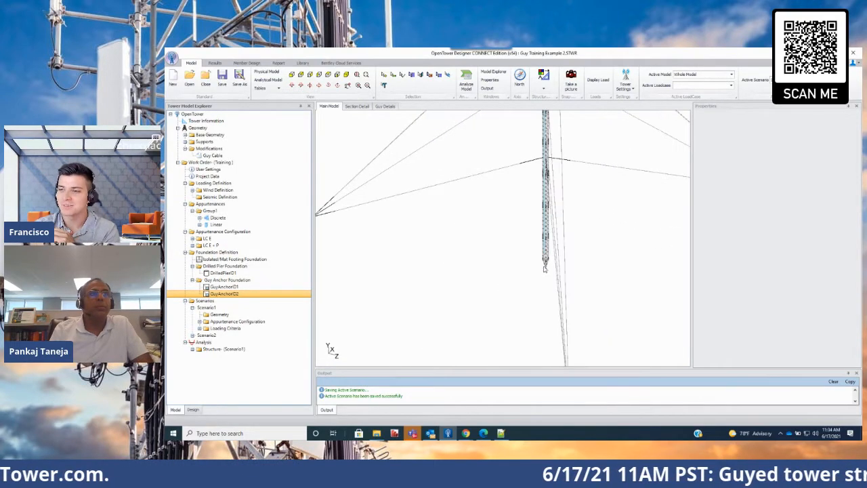
{"action": "scroll", "coordinate": [565, 299], "scroll_direction": "down", "scroll_amount": 5}
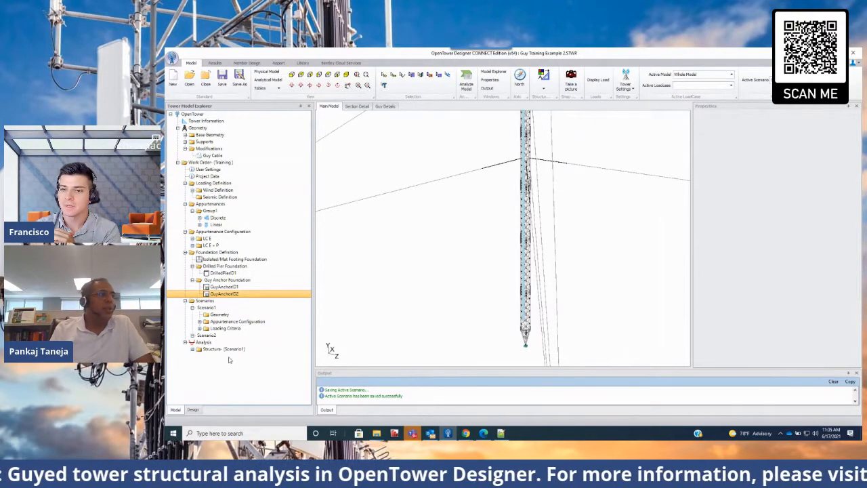
{"action": "right_click", "coordinate": [207, 307]}
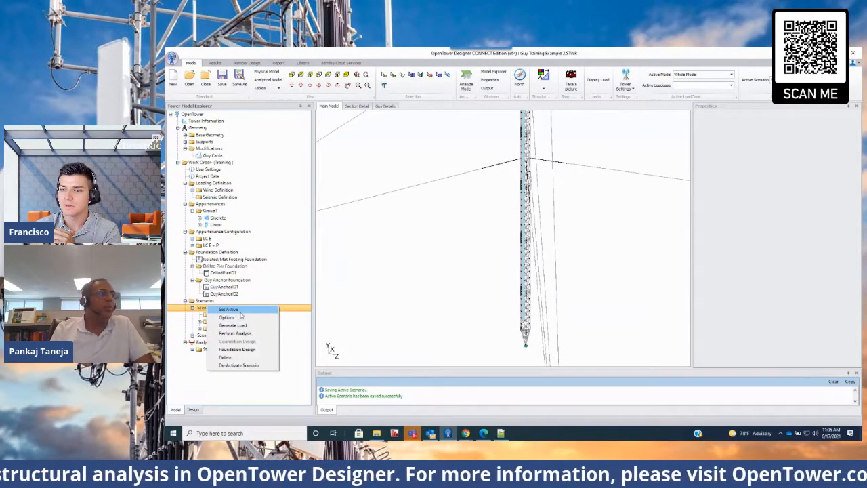
{"action": "left_click", "coordinate": [218, 310]}
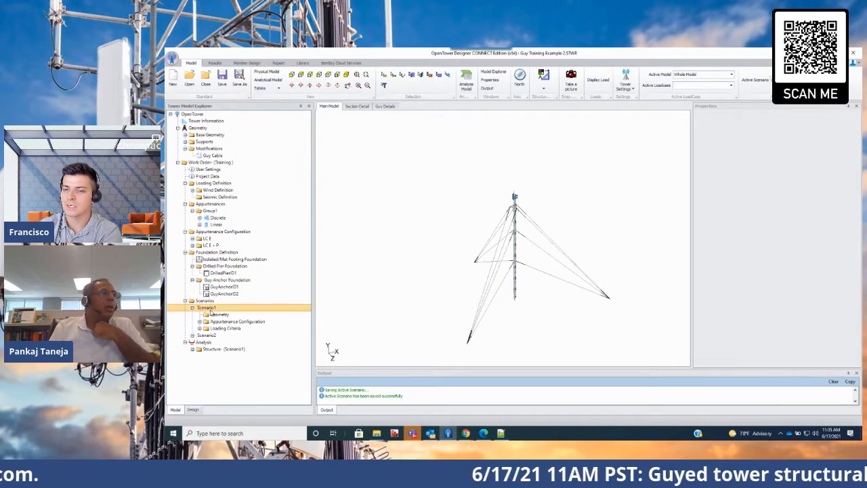
{"action": "right_click", "coordinate": [211, 309]}
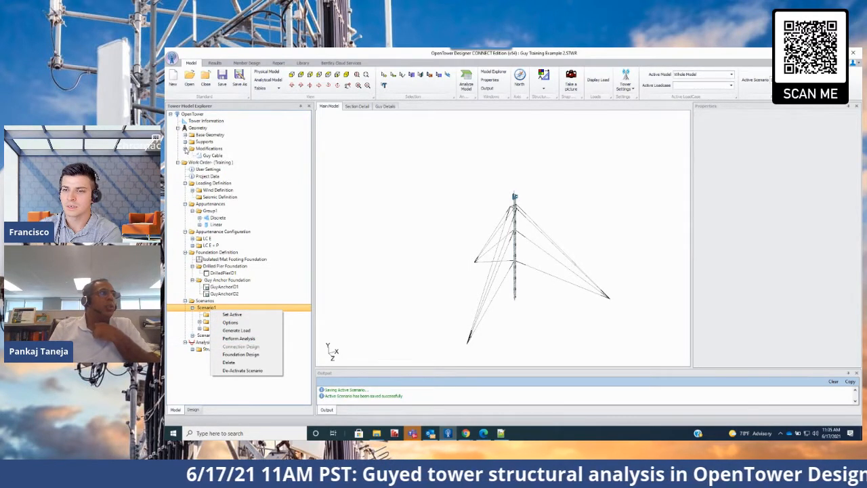
Limit WindDefinition1 to the 0-degree wind direction for analysis, excluding all other directions, and save the definition
{"action": "left_click", "coordinate": [193, 190]}
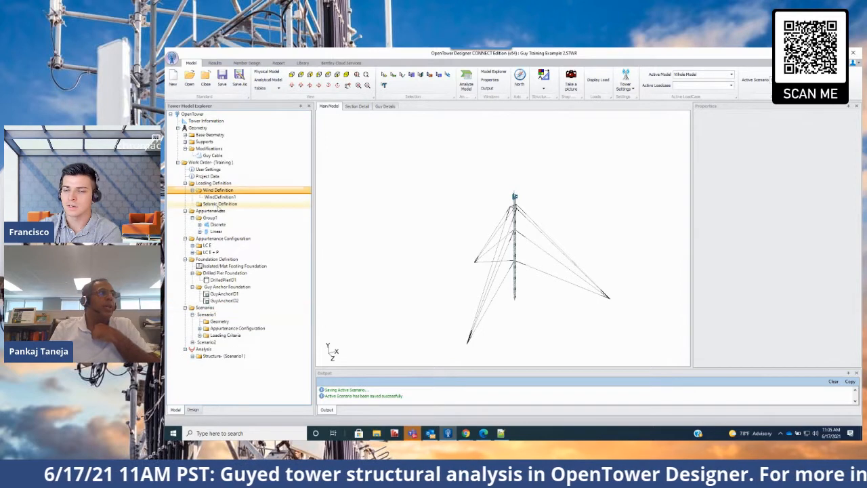
{"action": "left_click", "coordinate": [220, 198]}
{"action": "right_click", "coordinate": [221, 198]}
{"action": "double_click", "coordinate": [218, 197]}
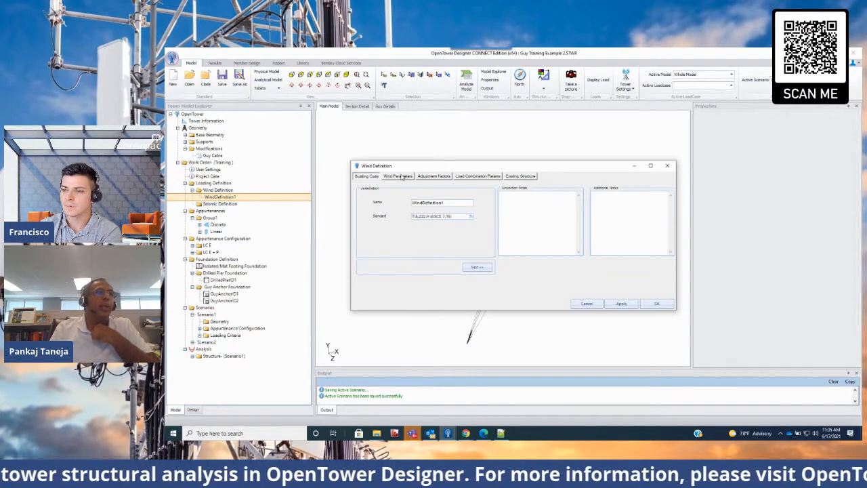
{"action": "left_click", "coordinate": [401, 177]}
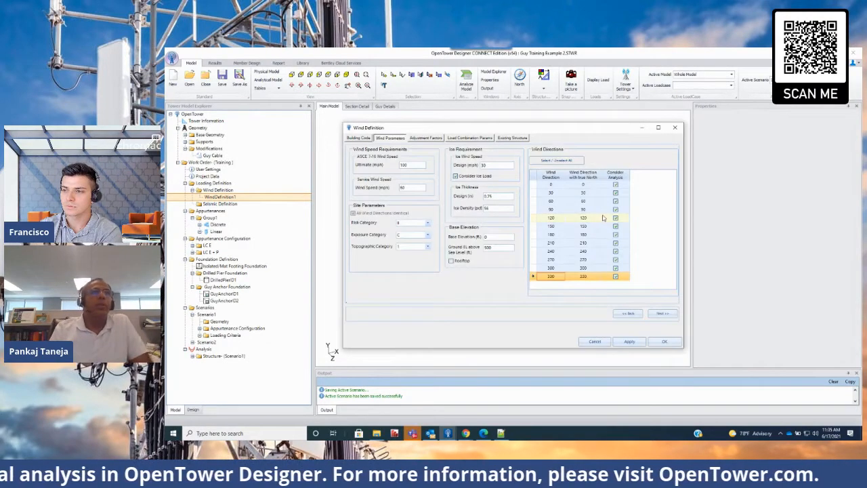
{"action": "left_click", "coordinate": [615, 193]}
{"action": "left_click", "coordinate": [615, 201]}
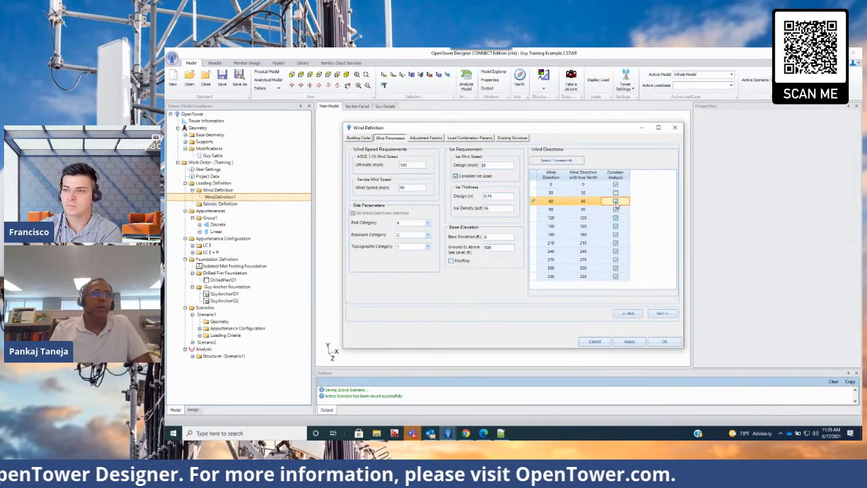
{"action": "left_click", "coordinate": [555, 161]}
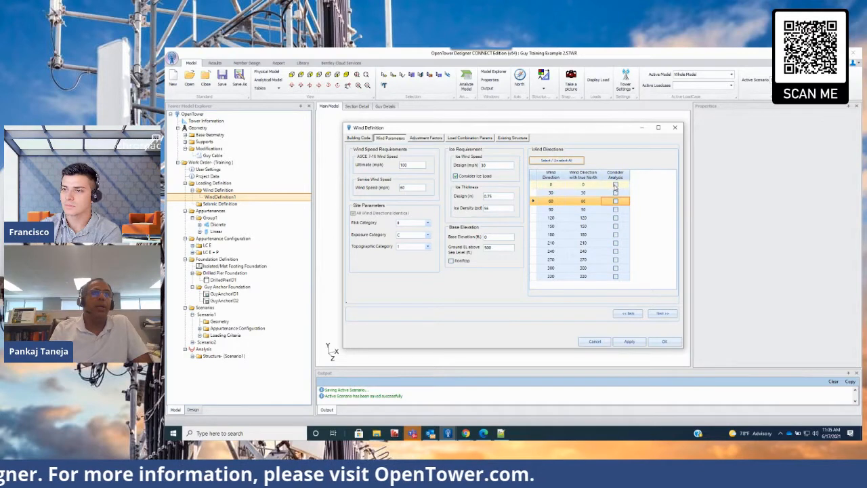
{"action": "left_click", "coordinate": [615, 184]}
{"action": "left_click", "coordinate": [630, 343]}
{"action": "left_click", "coordinate": [568, 268]}
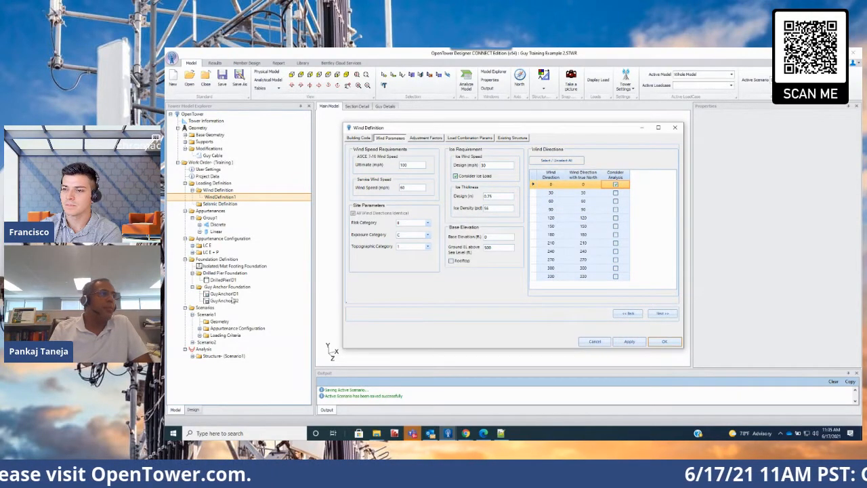
Check the structure's nonlinear analysis settings and generate the loads for Scenario1
{"action": "left_click", "coordinate": [214, 355]}
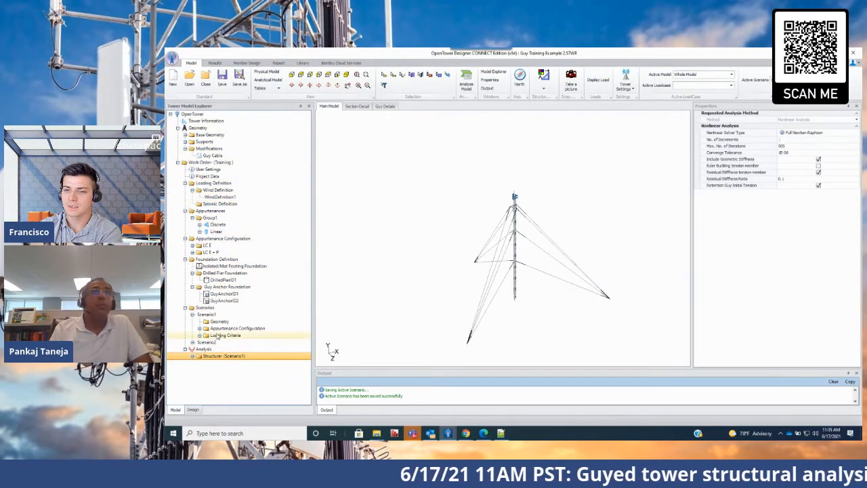
{"action": "left_click", "coordinate": [206, 314]}
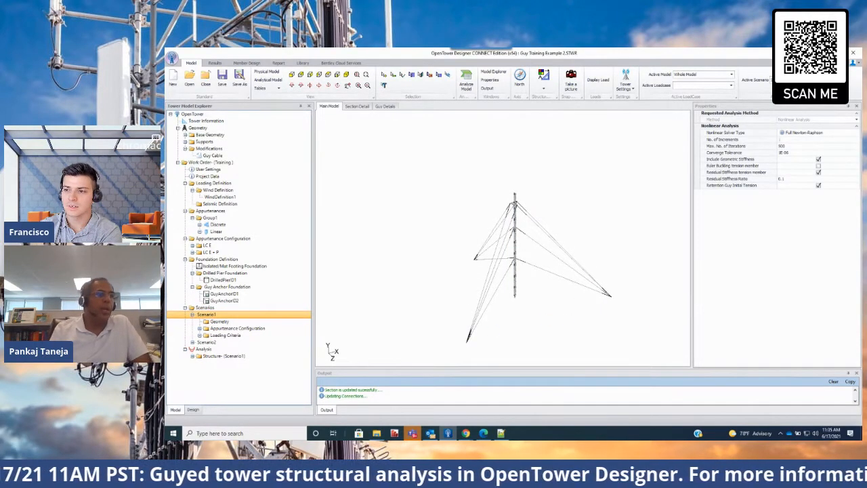
Switch to the OpenTower Designer reference manual in Edge and read the explanation of retaining guys to initial tension around Figure 3.5
{"action": "left_click", "coordinate": [482, 433]}
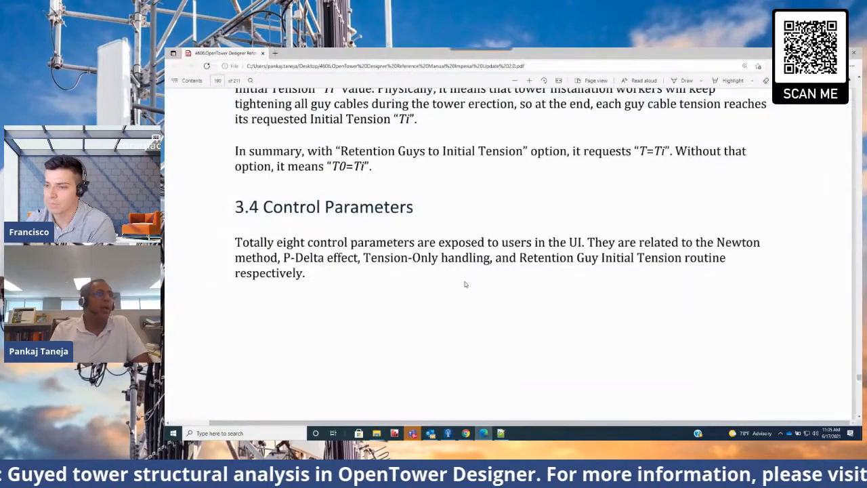
{"action": "scroll", "coordinate": [464, 284], "scroll_direction": "up", "scroll_amount": 3}
{"action": "scroll", "coordinate": [465, 287], "scroll_direction": "down", "scroll_amount": 1, "text": "ctrl"}
{"action": "scroll", "coordinate": [488, 257], "scroll_direction": "up", "scroll_amount": 5}
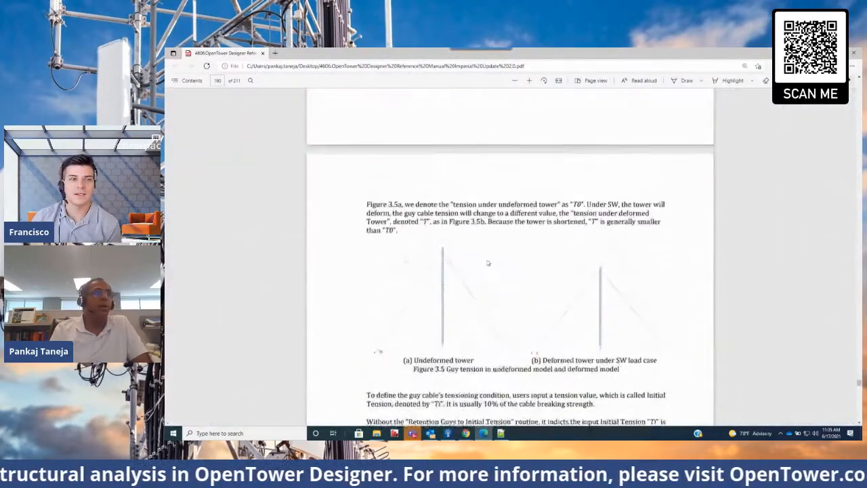
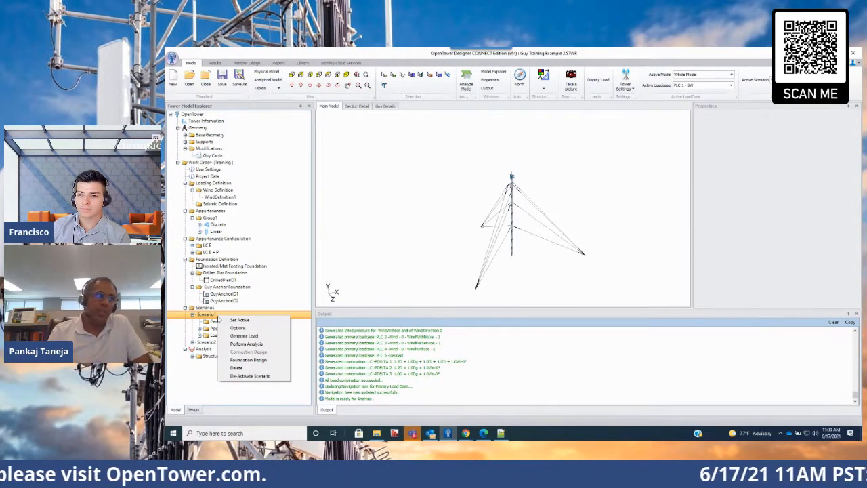
Perform the analysis for Scenario1
{"action": "left_click", "coordinate": [246, 344]}
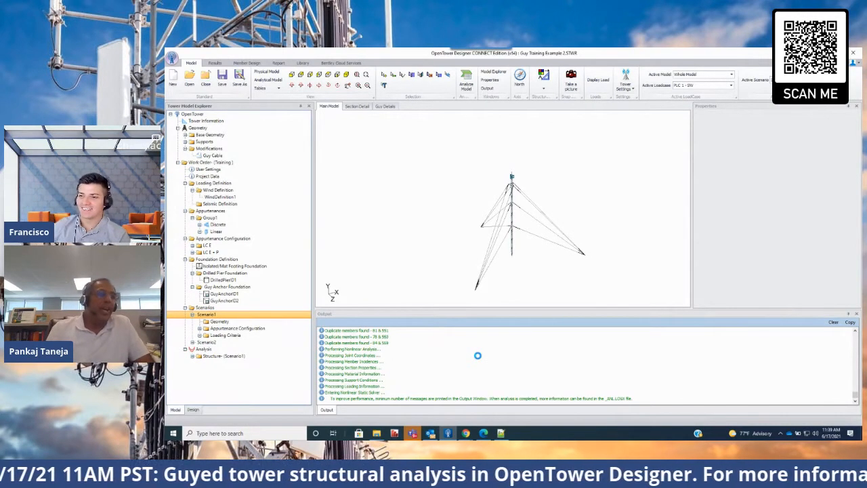
Open the analysis log Guy Training Example 2_ANL.LOGX from the Guy Tower folder in Notepad++ and examine the iterations through its end
{"action": "left_click", "coordinate": [376, 433]}
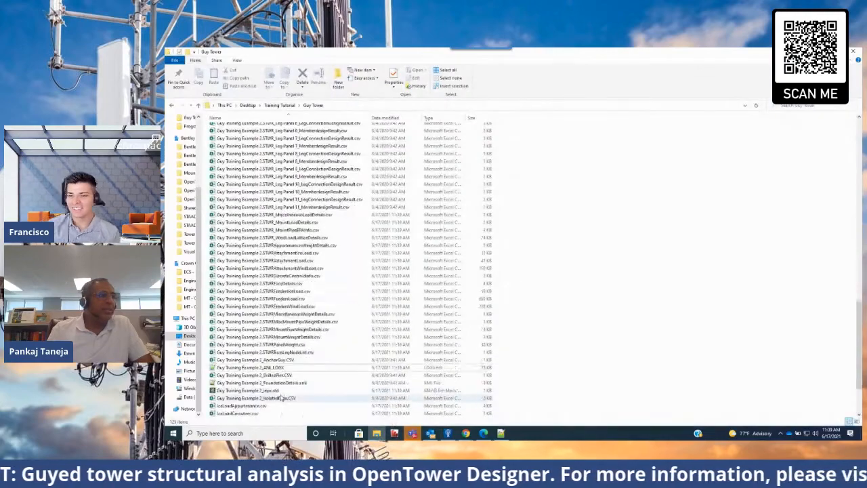
{"action": "right_click", "coordinate": [269, 298]}
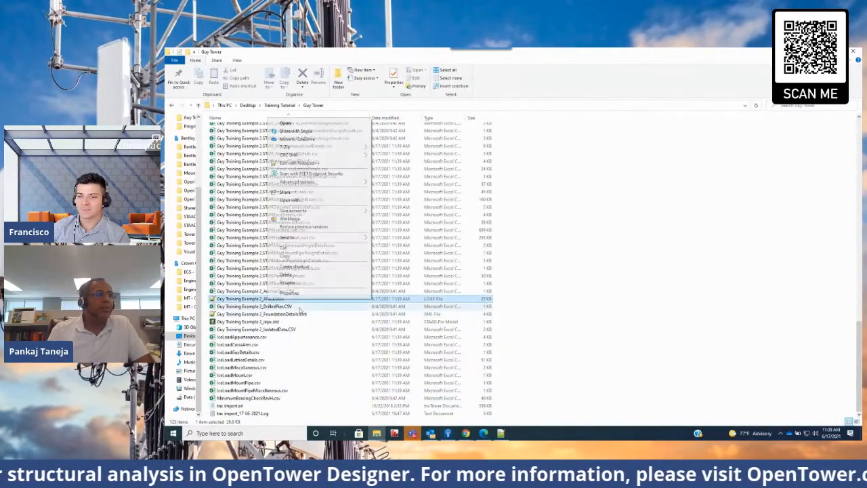
{"action": "left_click", "coordinate": [308, 163]}
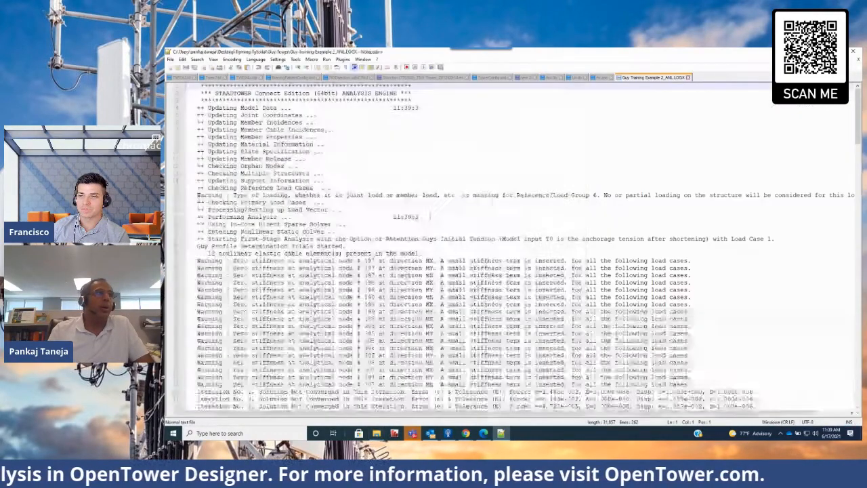
{"action": "scroll", "coordinate": [508, 243], "scroll_direction": "down", "scroll_amount": 15}
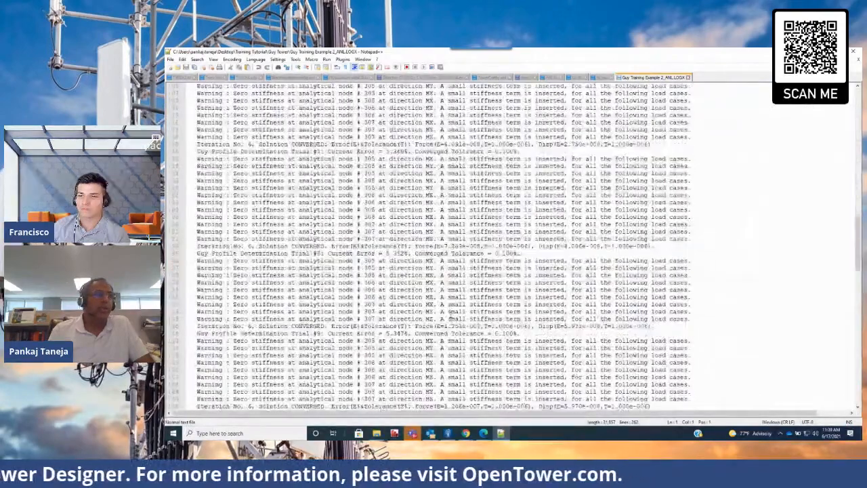
{"action": "scroll", "coordinate": [515, 243], "scroll_direction": "down", "scroll_amount": 10}
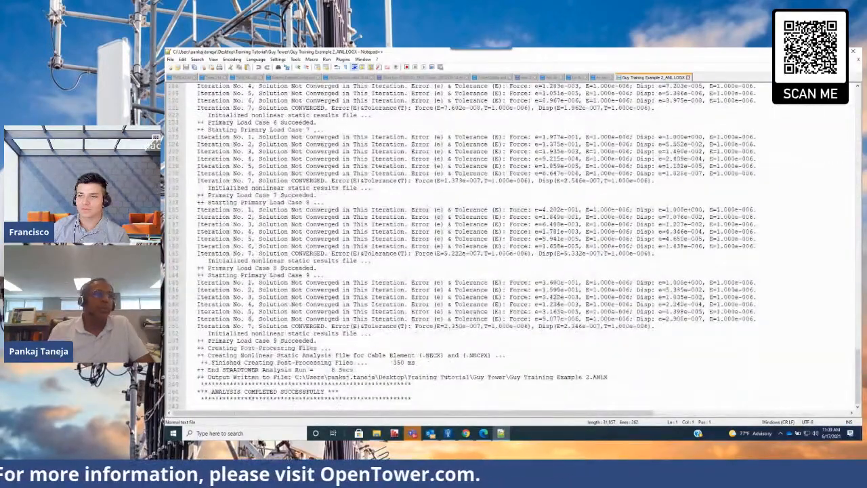
Switch back to OpenTower Designer, acknowledge the completed analysis and run the foundation design for Scenario1
{"action": "left_click", "coordinate": [447, 432]}
{"action": "left_click", "coordinate": [495, 401]}
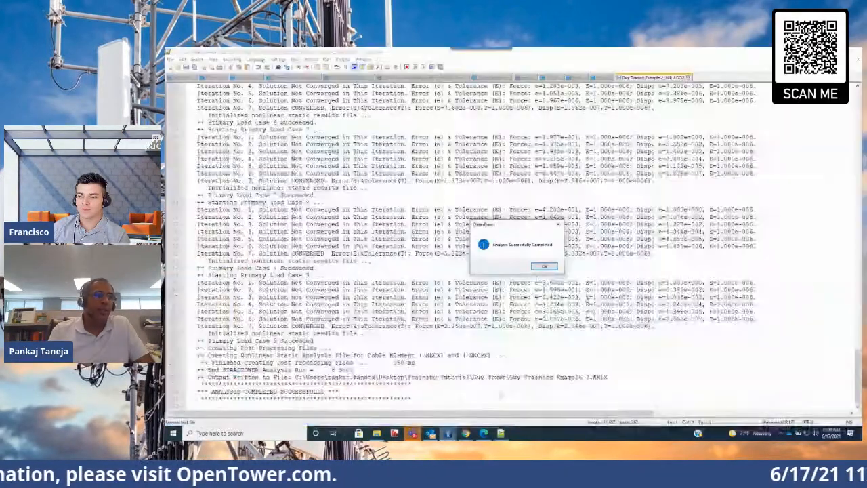
{"action": "left_click", "coordinate": [543, 266]}
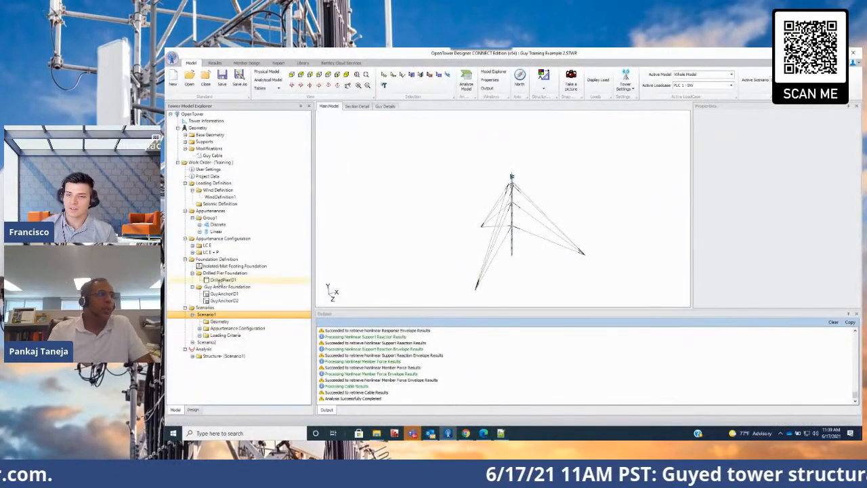
{"action": "right_click", "coordinate": [218, 317]}
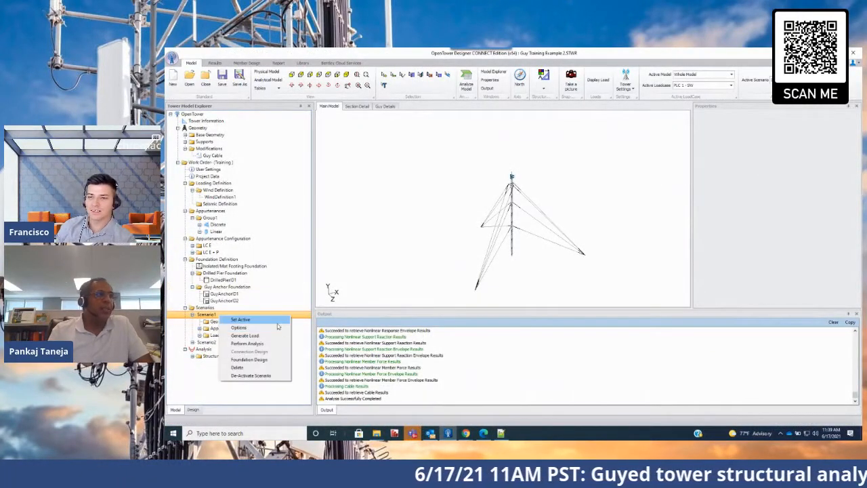
{"action": "left_click", "coordinate": [268, 359]}
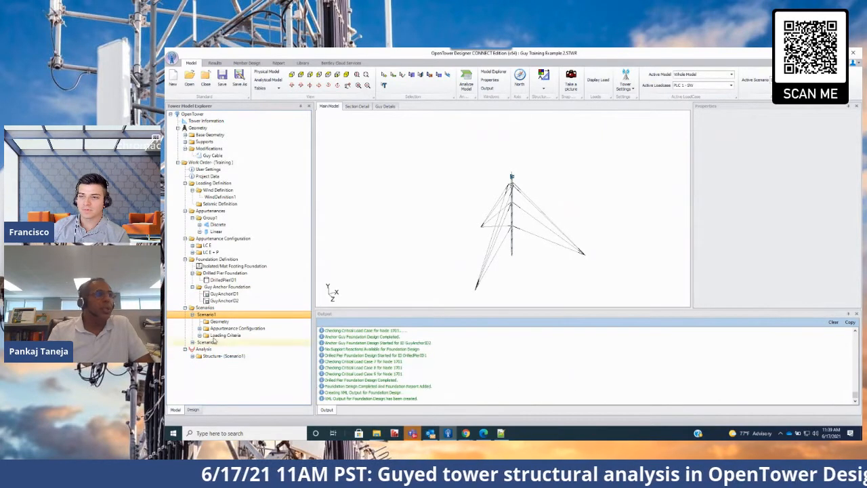
Review Scenario1's foundation output report for the isolated, anchor guy and drilled pier foundations, including the enlarged moment diagram
{"action": "right_click", "coordinate": [225, 316]}
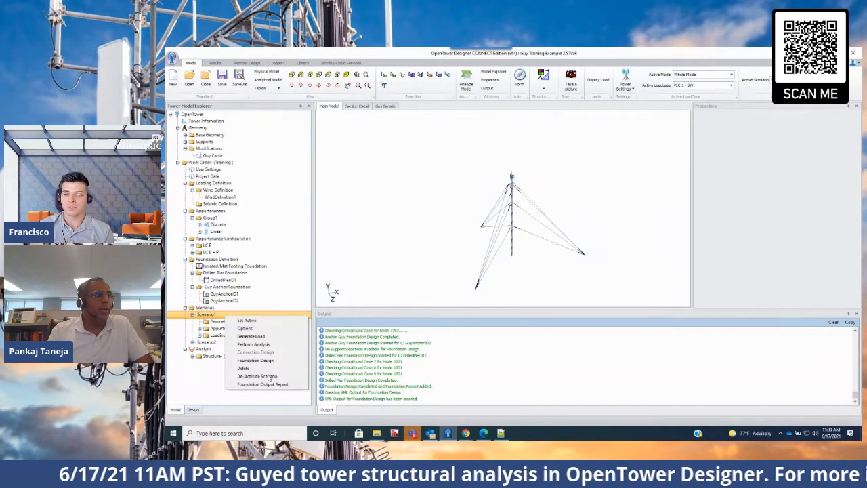
{"action": "left_click", "coordinate": [268, 385]}
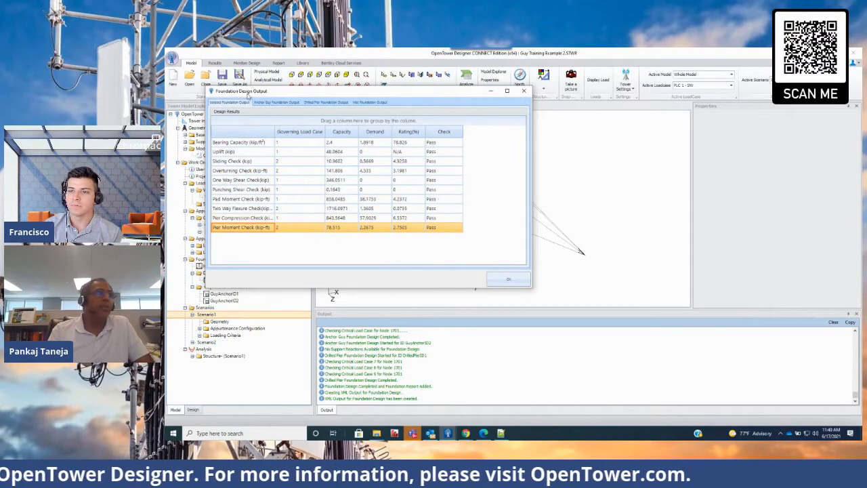
{"action": "left_click", "coordinate": [273, 102]}
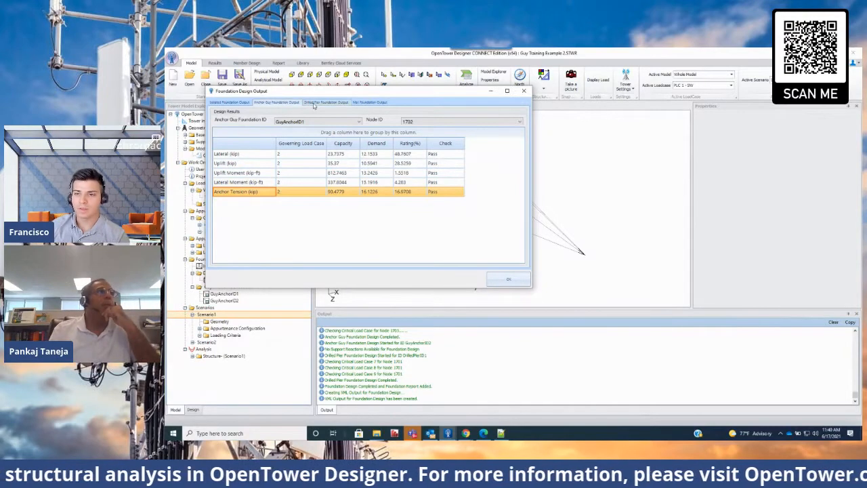
{"action": "left_click", "coordinate": [315, 102]}
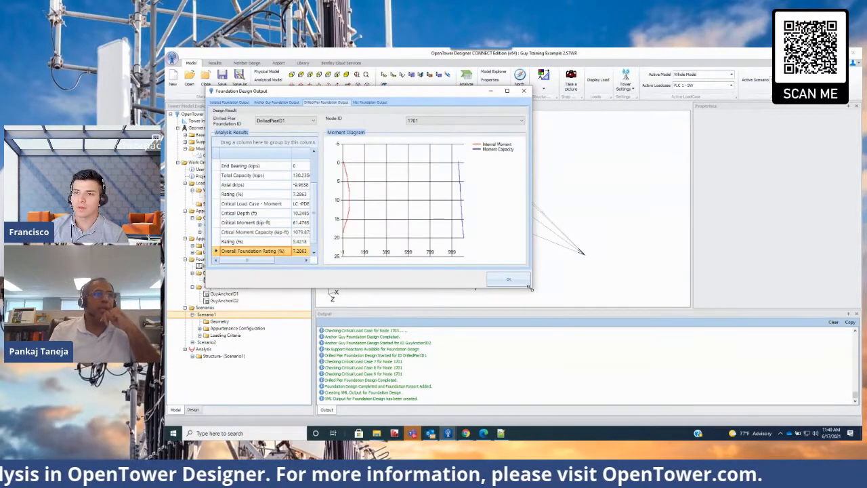
{"action": "left_click_drag", "start_coordinate": [530, 287], "coordinate": [715, 362]}
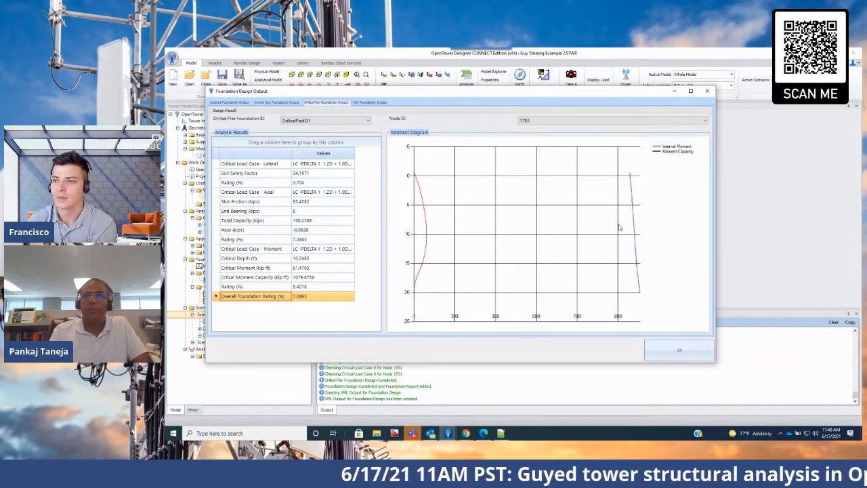
{"action": "left_click", "coordinate": [707, 91]}
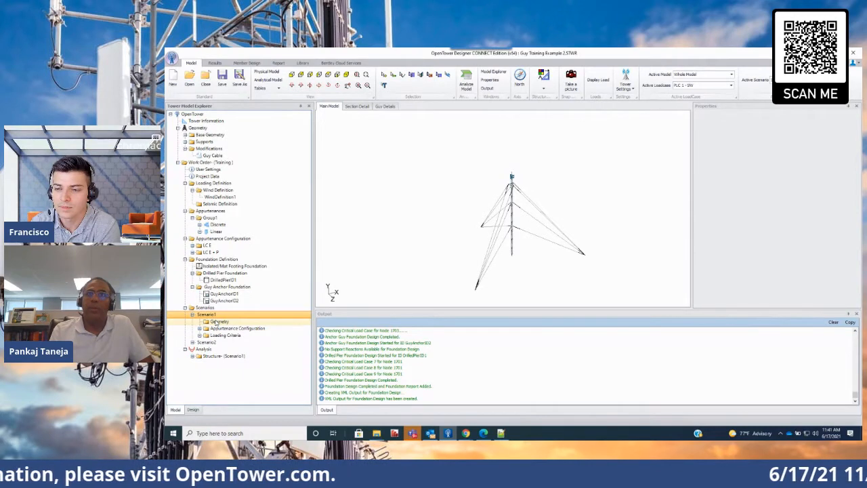
Set the top rebar count of guy anchor foundation GuyAnchorID1 to 12 and rerun the foundation design for Scenario1
{"action": "double_click", "coordinate": [224, 294]}
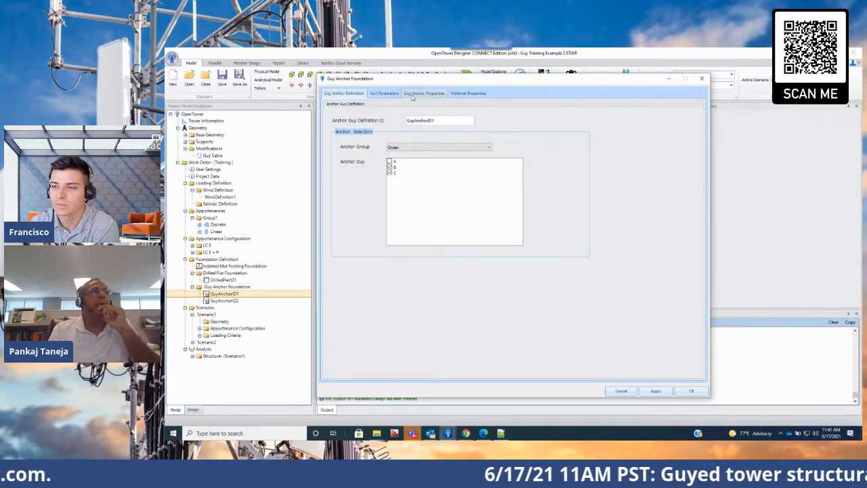
{"action": "left_click", "coordinate": [412, 95]}
{"action": "double_click", "coordinate": [409, 229]}
{"action": "type", "text": "12"}
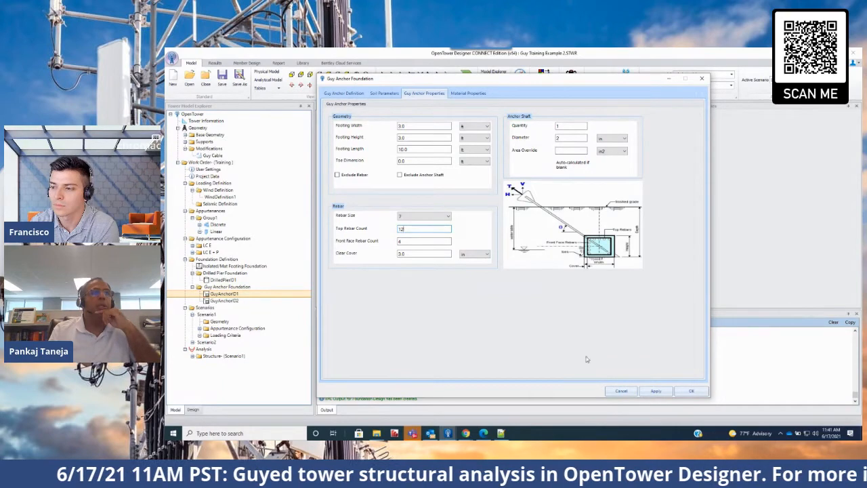
{"action": "left_click", "coordinate": [650, 390]}
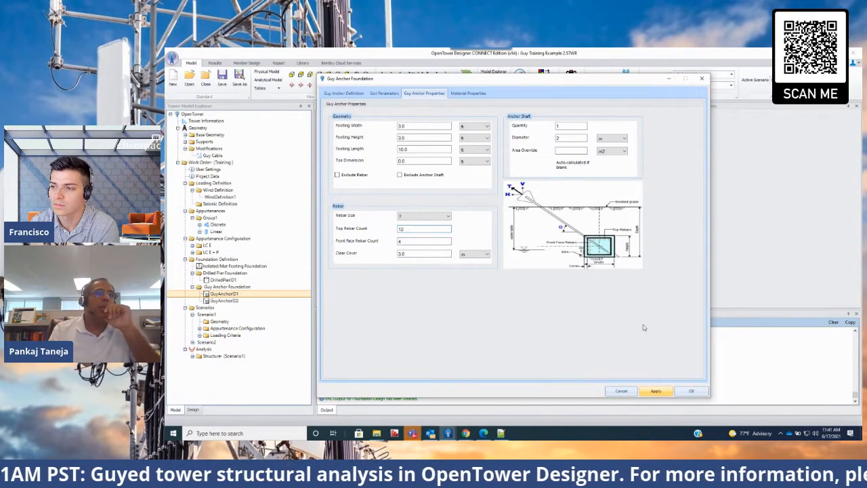
{"action": "left_click", "coordinate": [573, 267]}
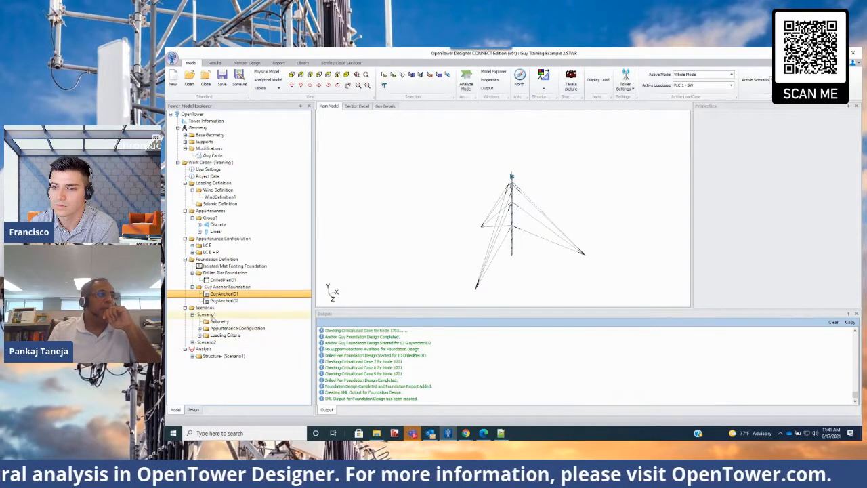
{"action": "right_click", "coordinate": [213, 316]}
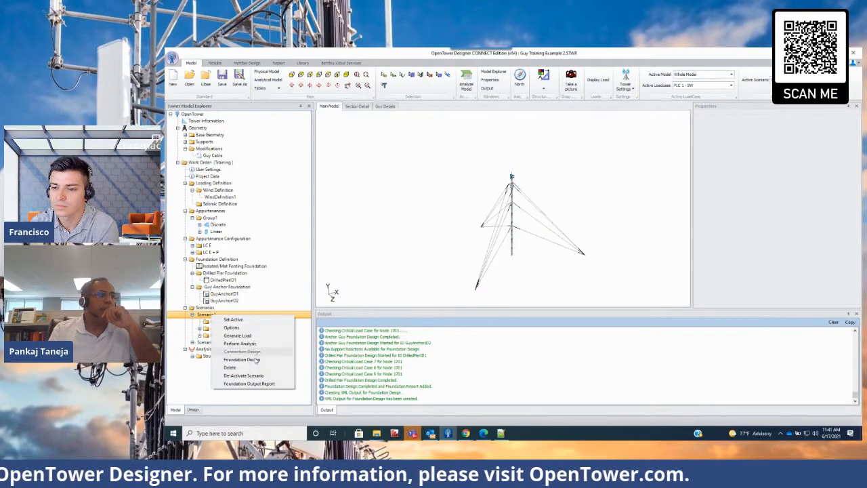
{"action": "left_click", "coordinate": [254, 360]}
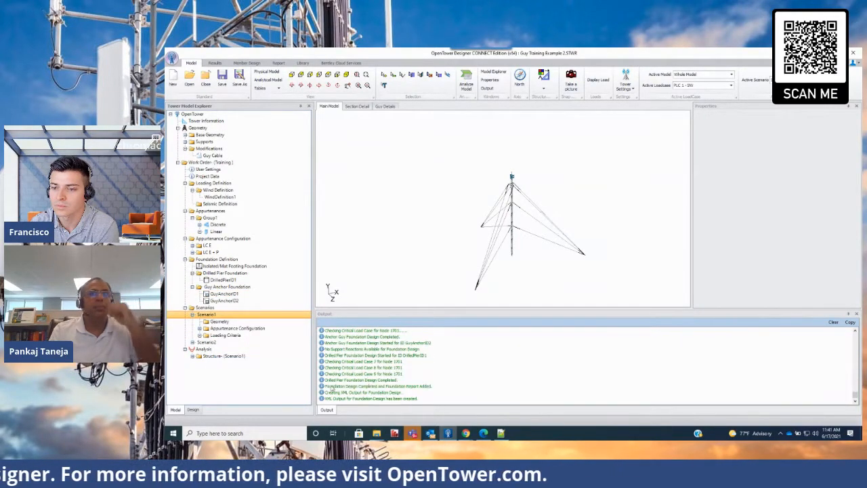
Reopen Scenario1's foundation output report and check the updated anchor guy results and the drilled pier moment diagram
{"action": "right_click", "coordinate": [220, 317]}
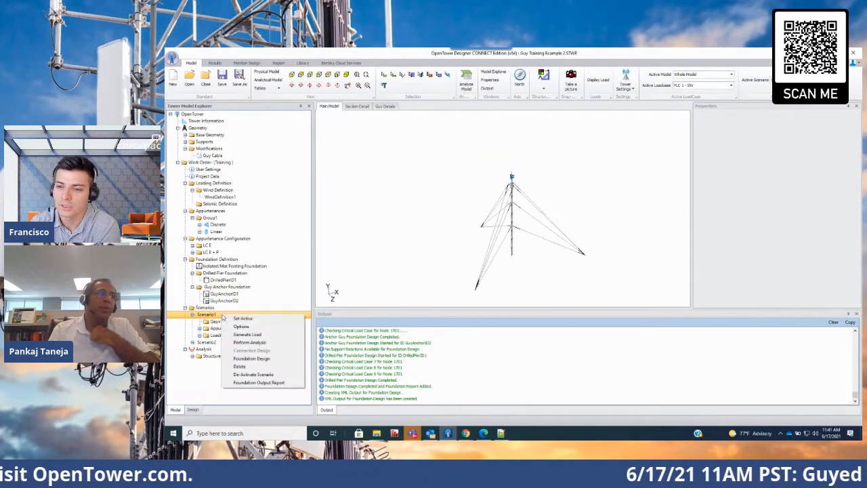
{"action": "left_click", "coordinate": [263, 383]}
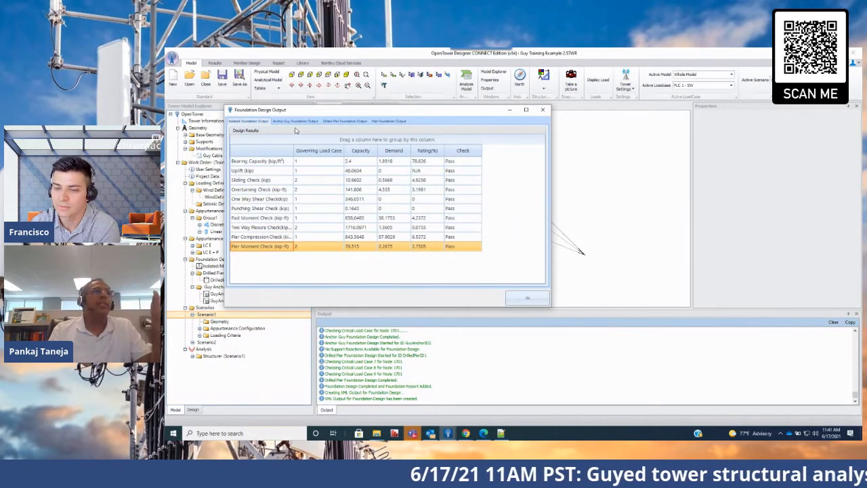
{"action": "left_click", "coordinate": [282, 122]}
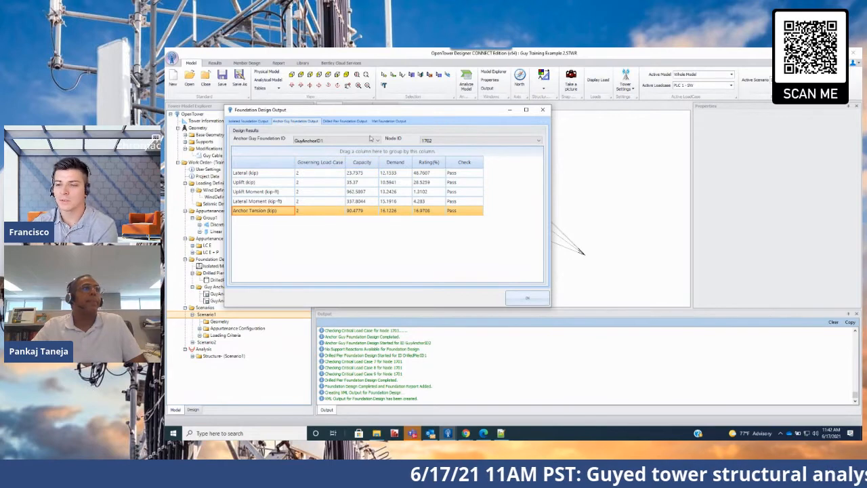
{"action": "left_click", "coordinate": [346, 121]}
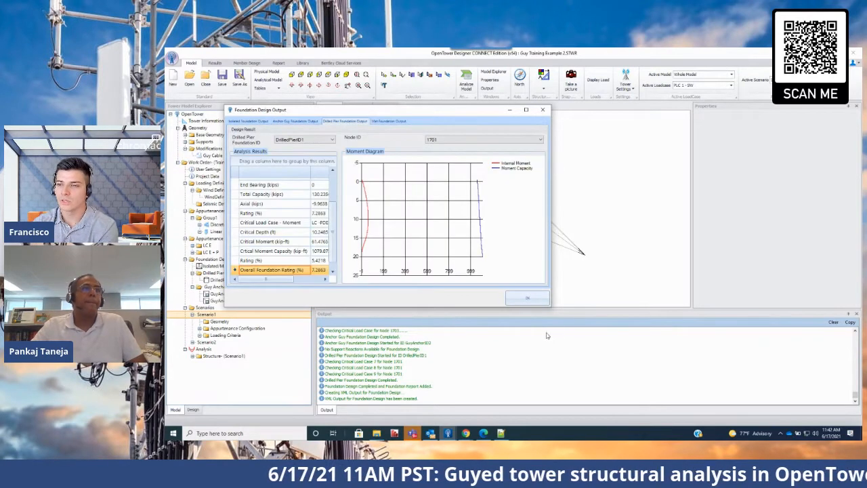
{"action": "left_click_drag", "start_coordinate": [550, 307], "coordinate": [721, 366]}
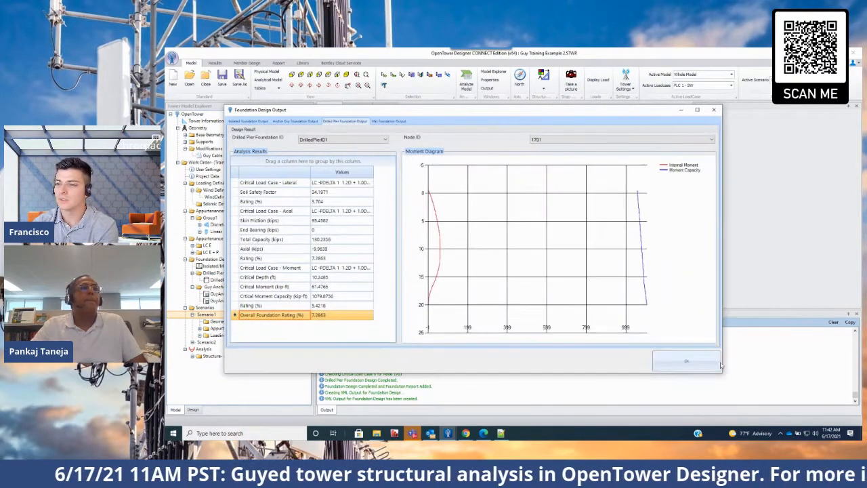
{"action": "left_click", "coordinate": [716, 110]}
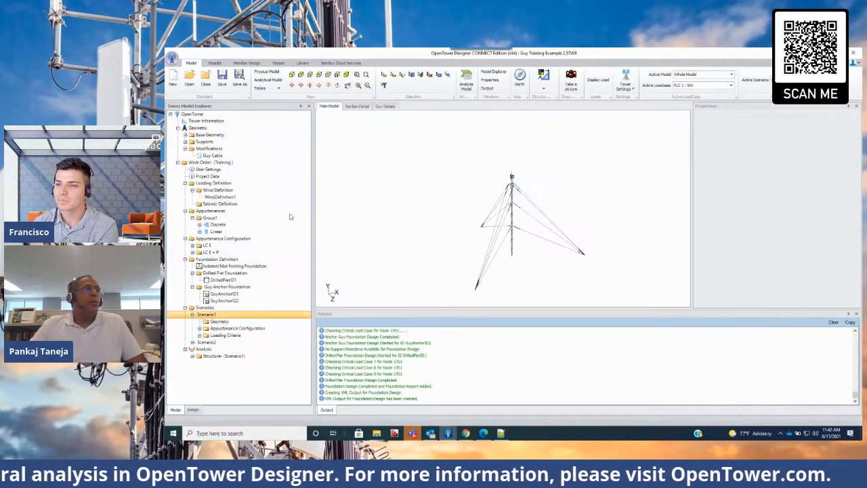
Generate the OpenTower Designer Profile, examine its design notes, foundation rating, guy tower details and tower drawing, and close it
{"action": "left_click", "coordinate": [173, 58]}
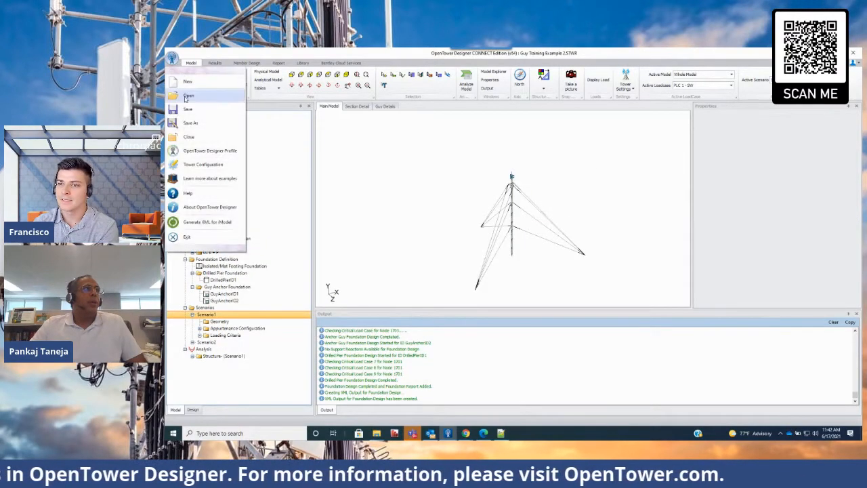
{"action": "left_click", "coordinate": [196, 153]}
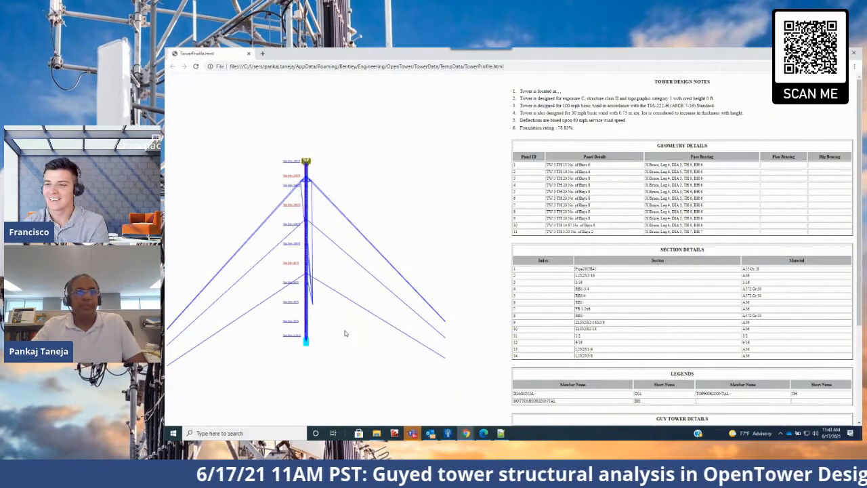
{"action": "scroll", "coordinate": [656, 279], "scroll_direction": "down", "scroll_amount": 3}
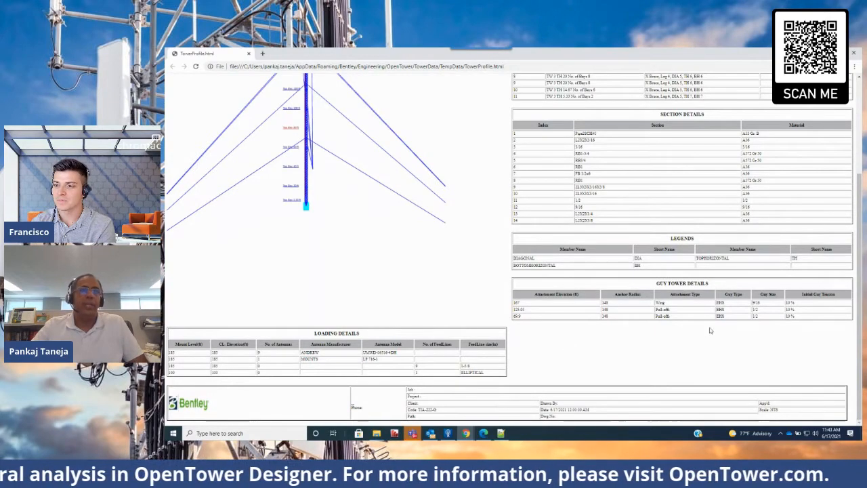
{"action": "scroll", "coordinate": [710, 329], "scroll_direction": "up", "scroll_amount": 3}
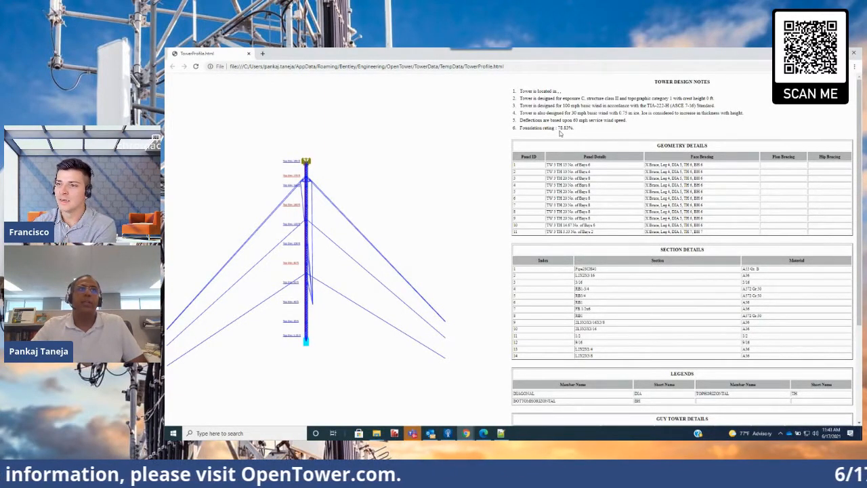
{"action": "left_click_drag", "start_coordinate": [558, 128], "coordinate": [571, 128]}
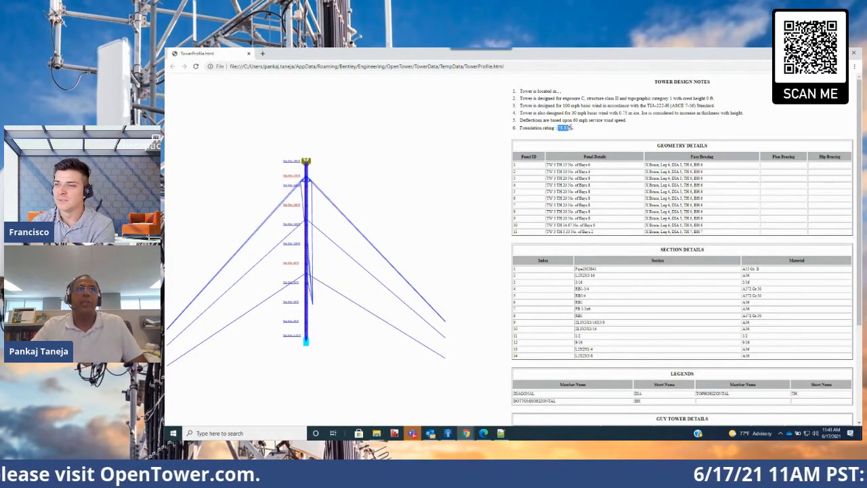
{"action": "scroll", "coordinate": [392, 312], "scroll_direction": "up", "scroll_amount": 1}
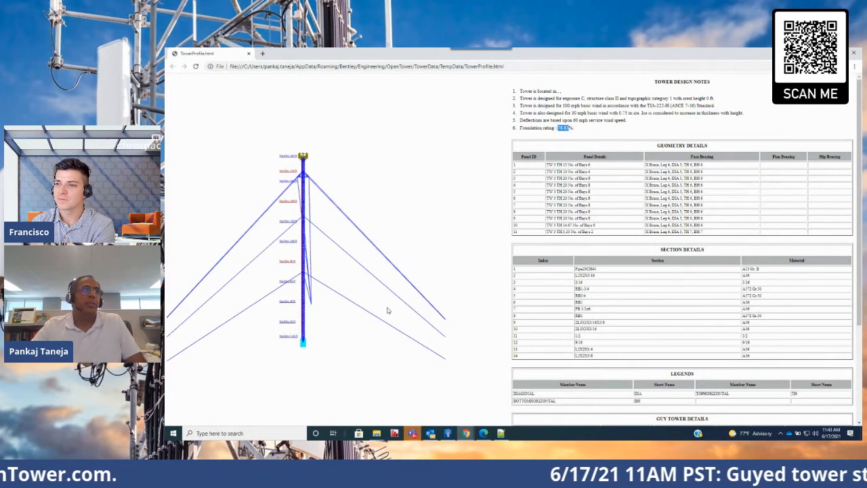
{"action": "scroll", "coordinate": [359, 305], "scroll_direction": "down", "scroll_amount": 3}
{"action": "scroll", "coordinate": [359, 304], "scroll_direction": "up", "scroll_amount": 2}
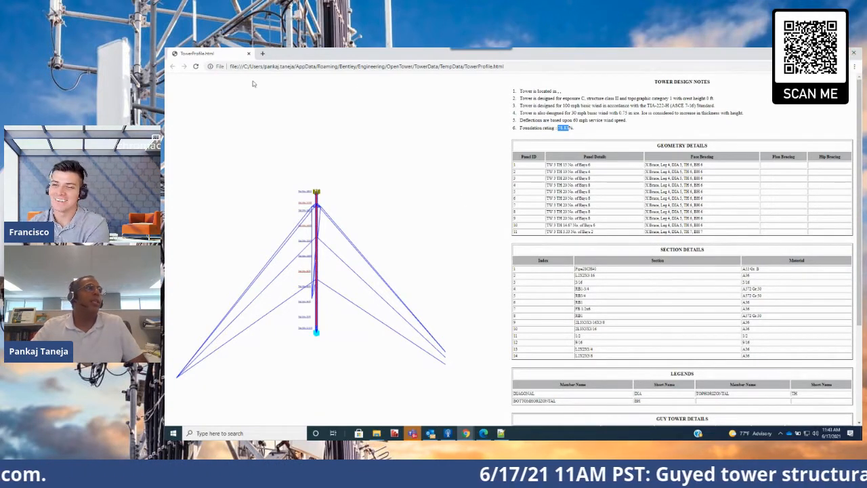
{"action": "left_click_drag", "start_coordinate": [317, 60], "coordinate": [401, 128]}
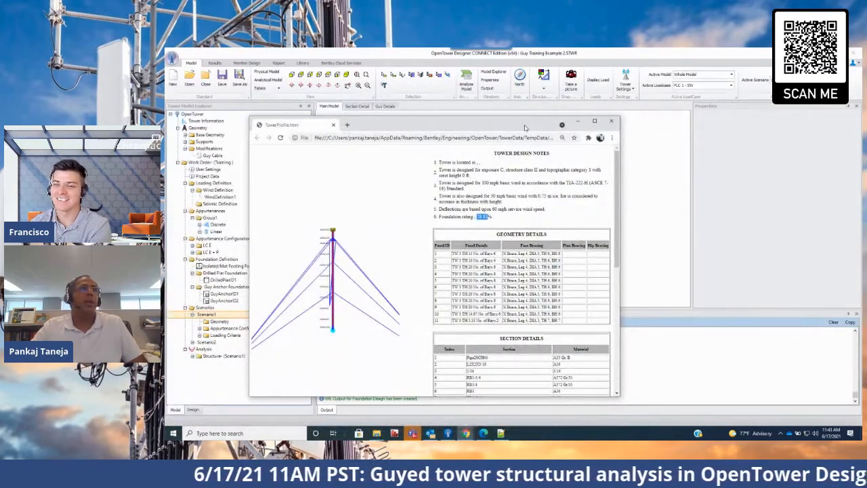
{"action": "left_click", "coordinate": [612, 122]}
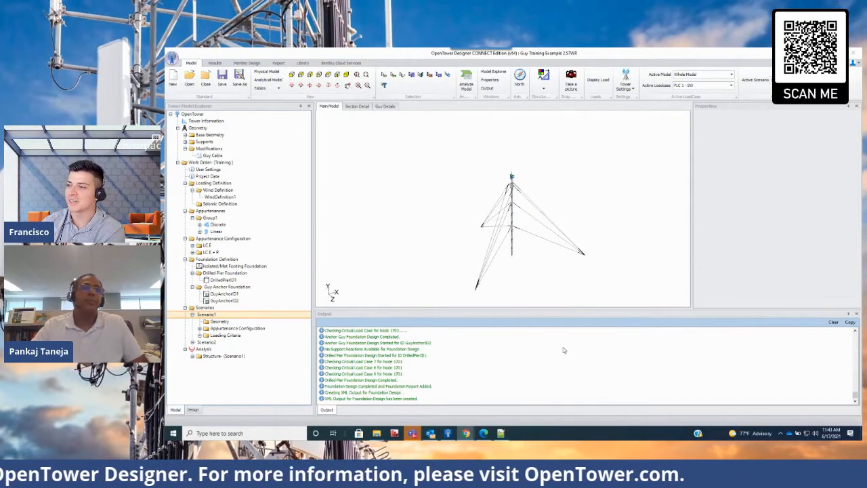
Enlarge the main model view by shrinking the output area below it and inspect the guyed tower up close
{"action": "scroll", "coordinate": [537, 263], "scroll_direction": "up", "scroll_amount": 3}
{"action": "left_click_drag", "start_coordinate": [505, 309], "coordinate": [527, 369]}
{"action": "scroll", "coordinate": [525, 334], "scroll_direction": "up", "scroll_amount": 3}
{"action": "scroll", "coordinate": [527, 321], "scroll_direction": "down", "scroll_amount": 3}
{"action": "scroll", "coordinate": [490, 348], "scroll_direction": "up", "scroll_amount": 1}
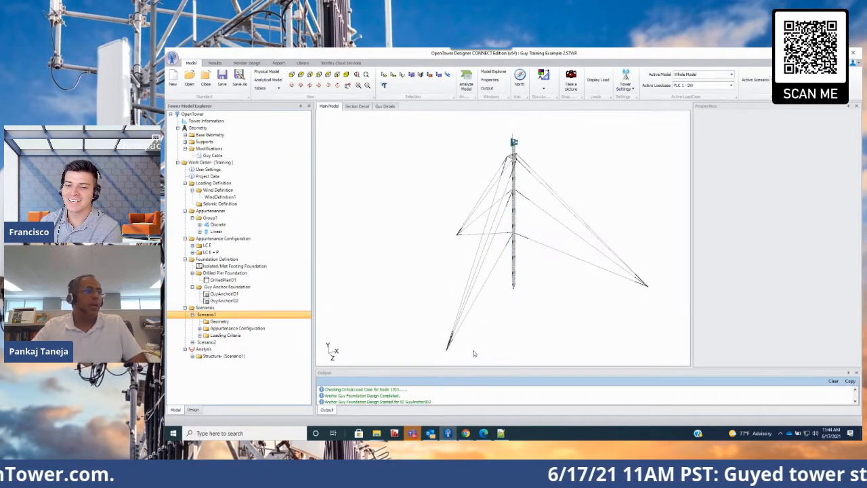
{"action": "scroll", "coordinate": [465, 359], "scroll_direction": "down", "scroll_amount": 4}
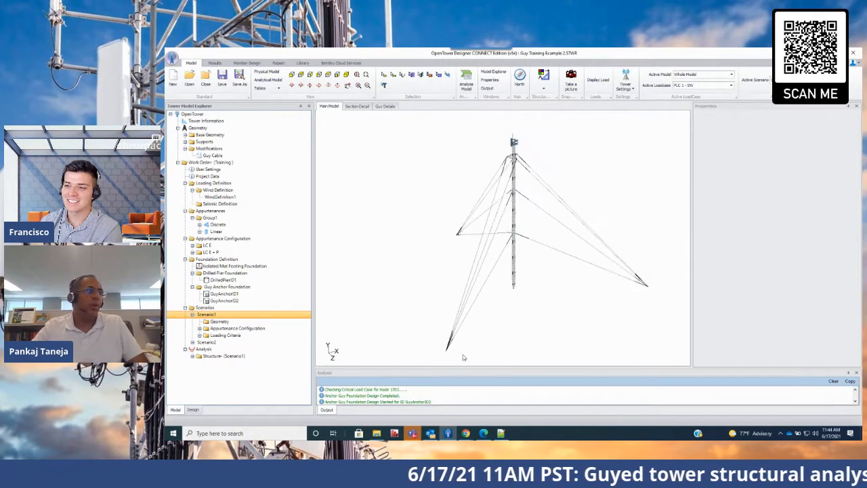
Open Group1's discrete appurtenances and review the mount level summary and the antenna level details at each elevation
{"action": "left_click", "coordinate": [217, 224]}
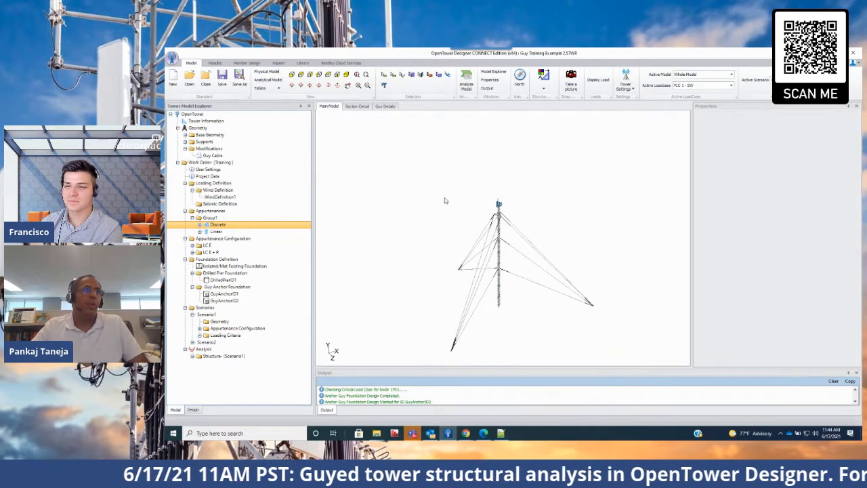
{"action": "double_click", "coordinate": [227, 227]}
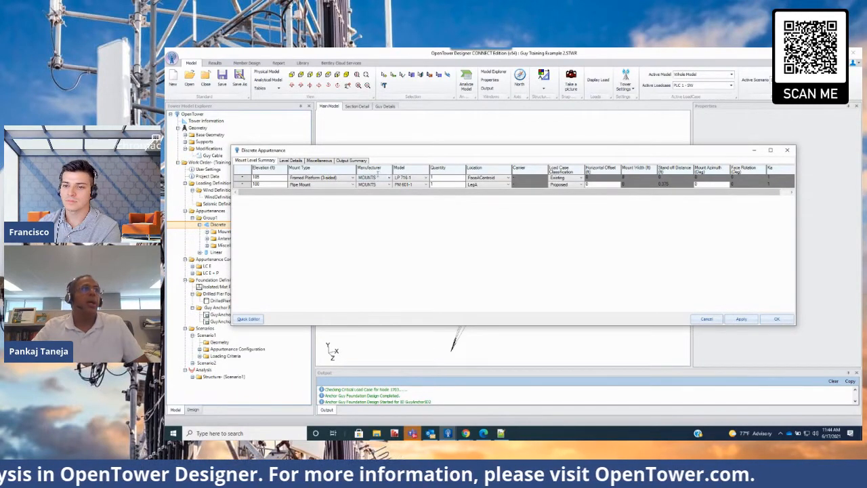
{"action": "left_click", "coordinate": [284, 161]}
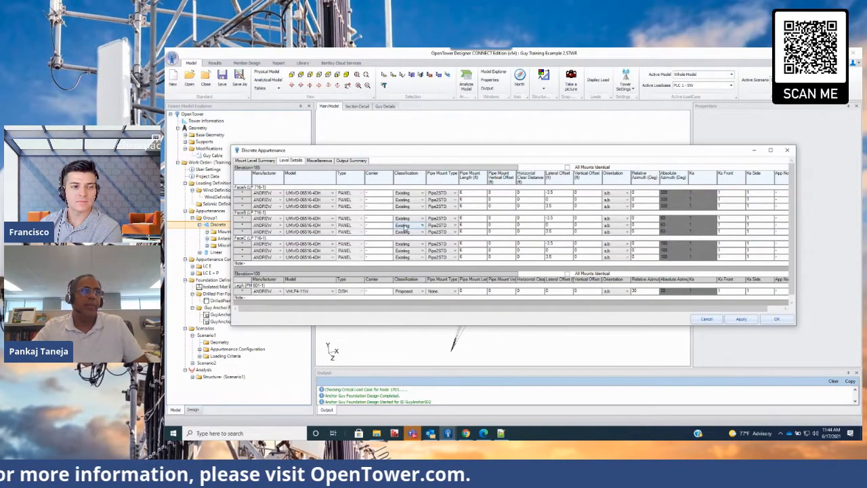
{"action": "scroll", "coordinate": [324, 267], "scroll_direction": "down", "scroll_amount": 1}
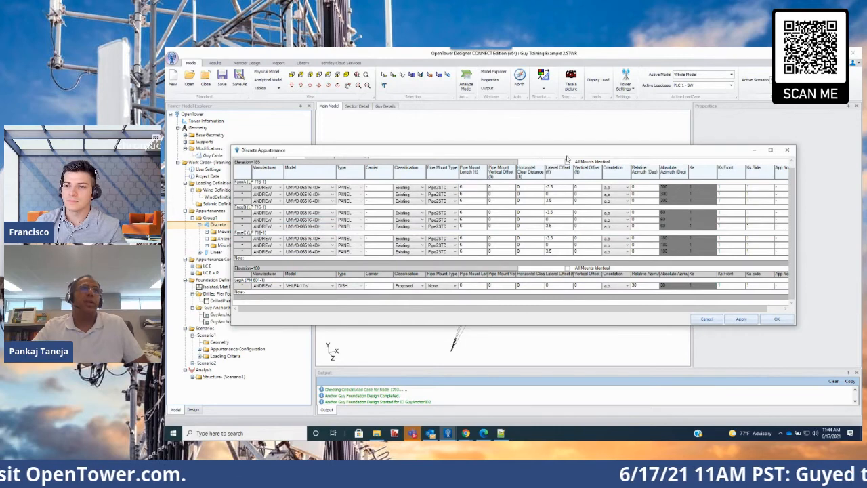
{"action": "scroll", "coordinate": [514, 230], "scroll_direction": "up", "scroll_amount": 1}
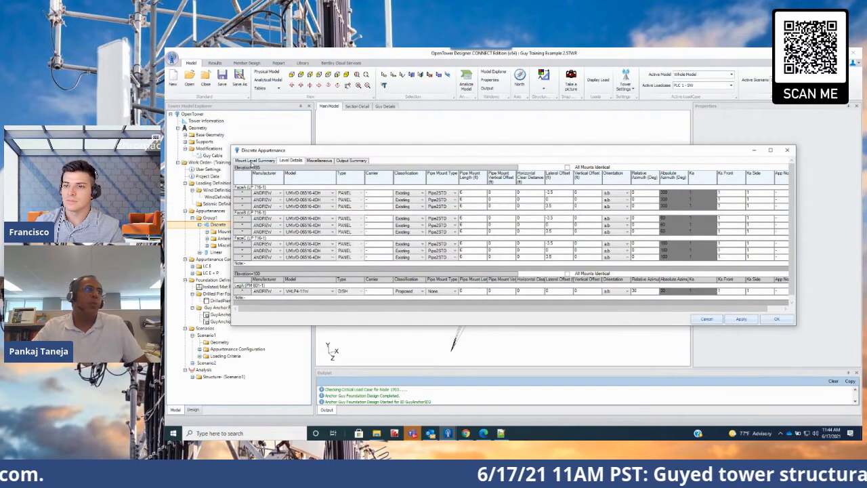
Return to the mount level summary, review the discrete loading in the Quick Editor, and close both appurtenance windows
{"action": "left_click", "coordinate": [255, 160]}
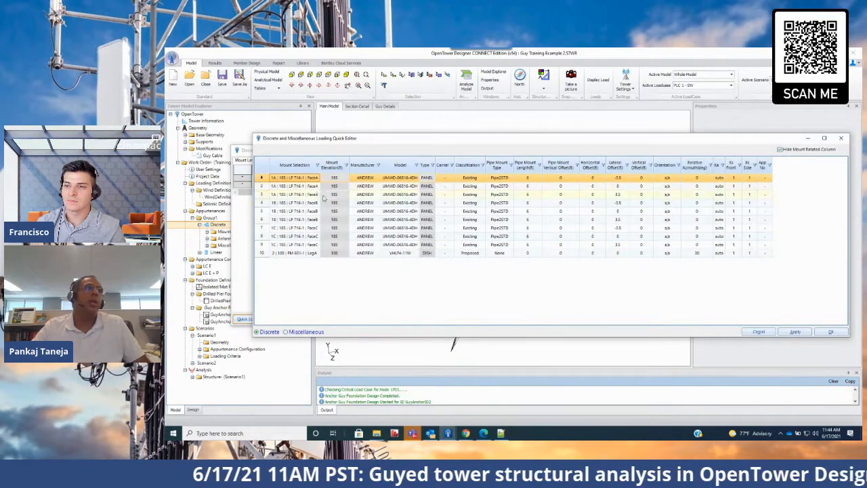
{"action": "left_click_drag", "start_coordinate": [329, 140], "coordinate": [291, 227]}
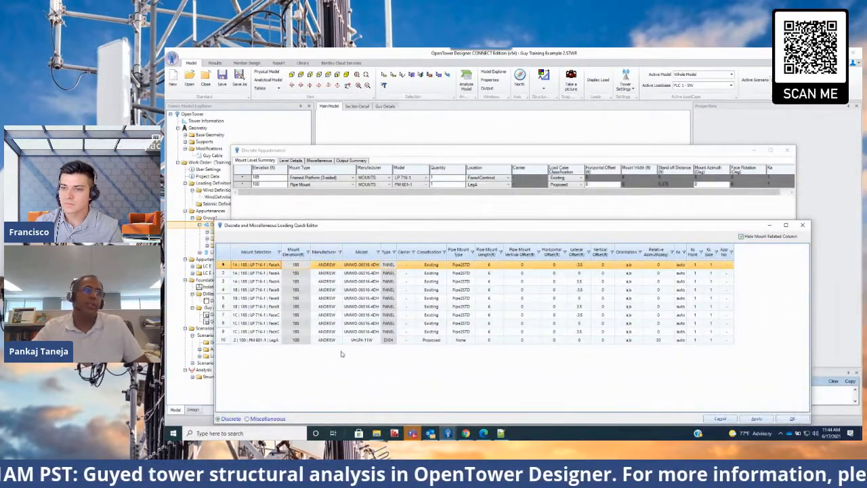
{"action": "left_click_drag", "start_coordinate": [417, 223], "coordinate": [409, 153]}
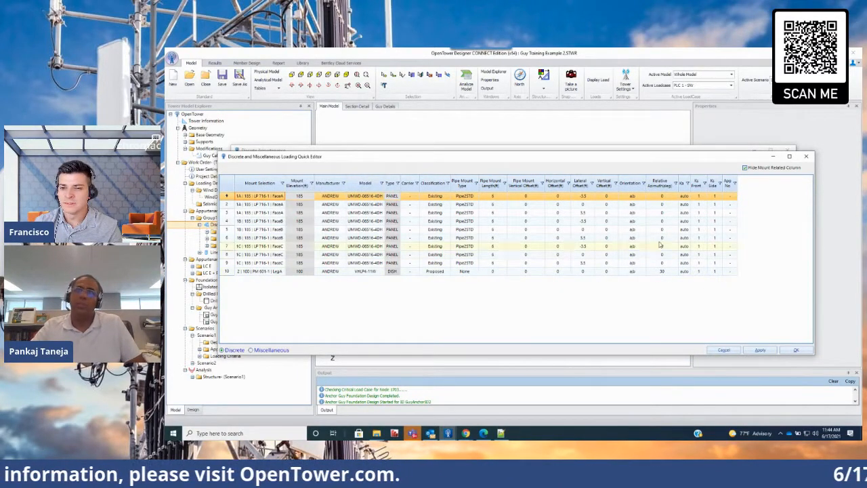
{"action": "left_click", "coordinate": [808, 156]}
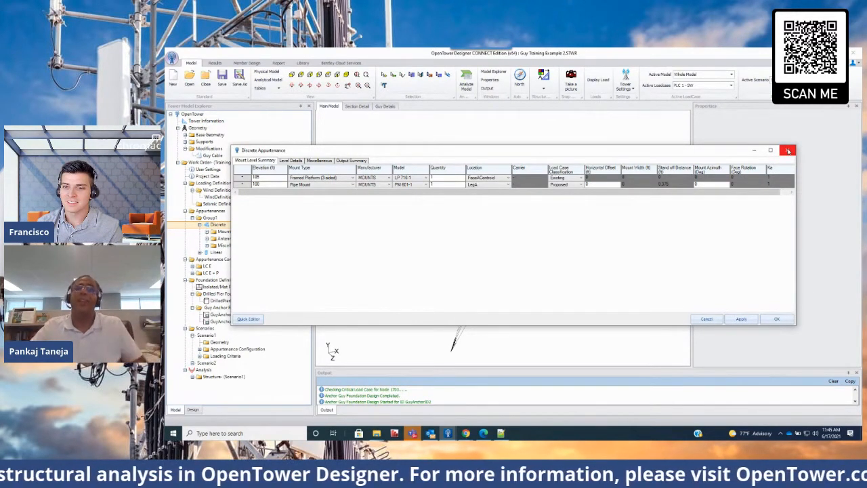
{"action": "left_click", "coordinate": [788, 152]}
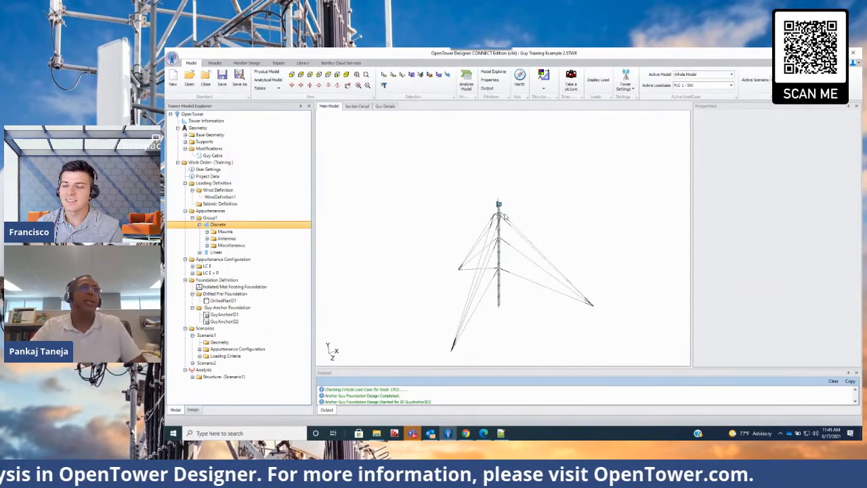
Inspect the antenna platform and upper guy attachments at the top of the tower in the main model view
{"action": "scroll", "coordinate": [491, 197], "scroll_direction": "up", "scroll_amount": 10}
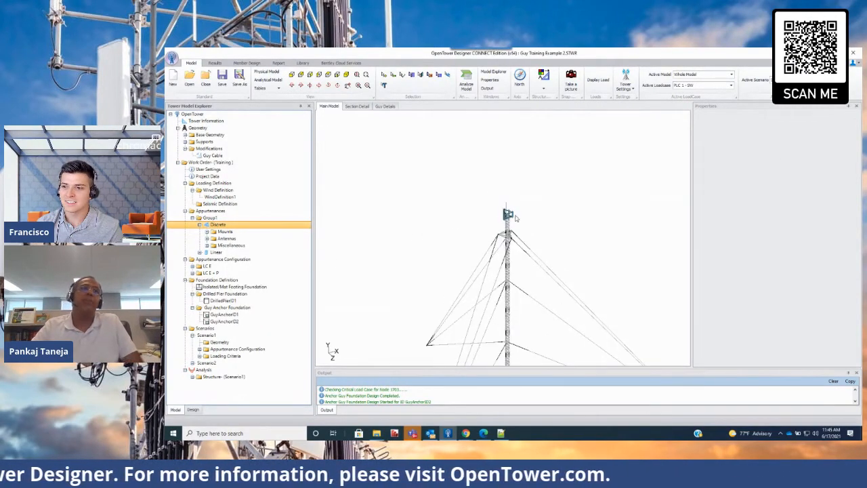
{"action": "scroll", "coordinate": [504, 173], "scroll_direction": "down", "scroll_amount": 10}
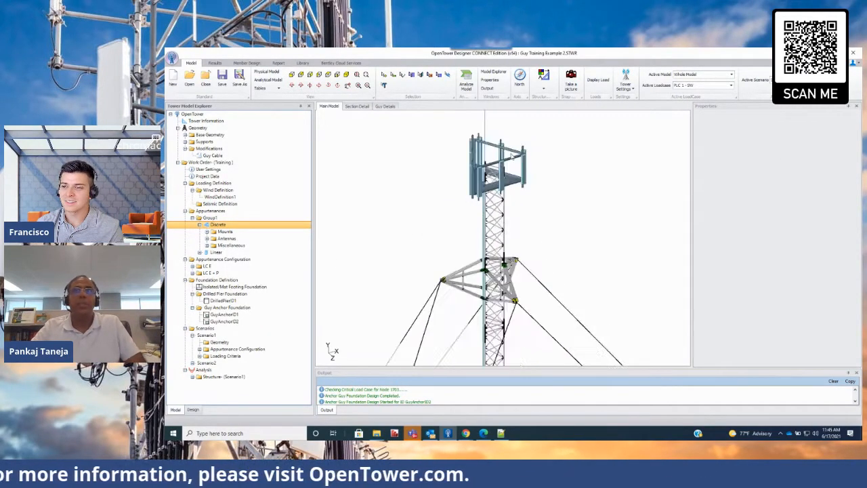
{"action": "scroll", "coordinate": [503, 250], "scroll_direction": "up", "scroll_amount": 2}
{"action": "scroll", "coordinate": [513, 173], "scroll_direction": "down", "scroll_amount": 6}
{"action": "scroll", "coordinate": [508, 255], "scroll_direction": "up", "scroll_amount": 3}
{"action": "scroll", "coordinate": [501, 218], "scroll_direction": "down", "scroll_amount": 3}
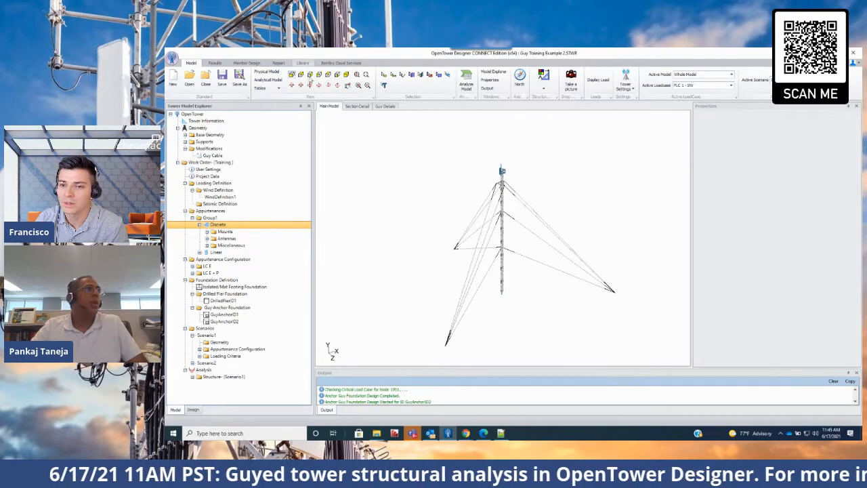
Save the Guy Training Example 2 model and close it to return to the start page
{"action": "left_click", "coordinate": [223, 86]}
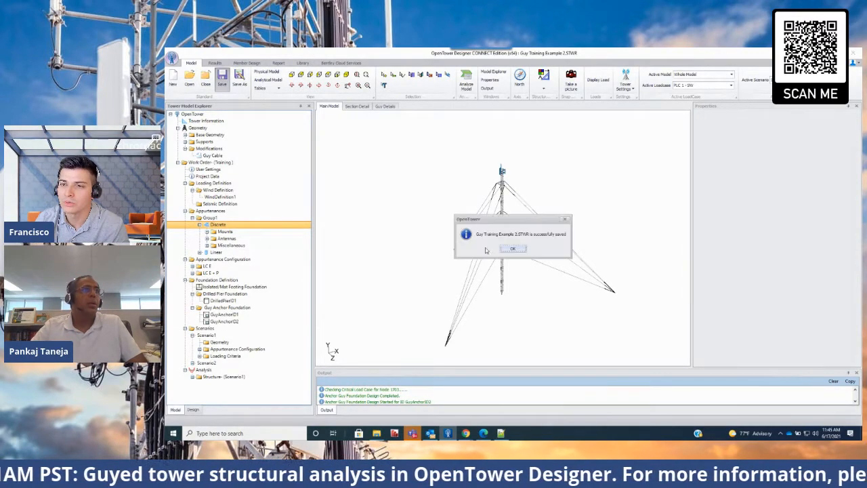
{"action": "left_click", "coordinate": [504, 250]}
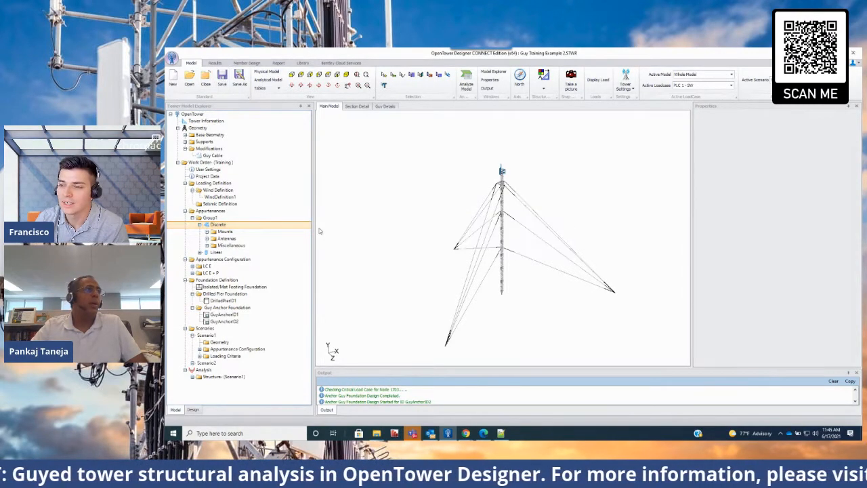
{"action": "left_click", "coordinate": [205, 80]}
{"action": "left_click", "coordinate": [478, 249]}
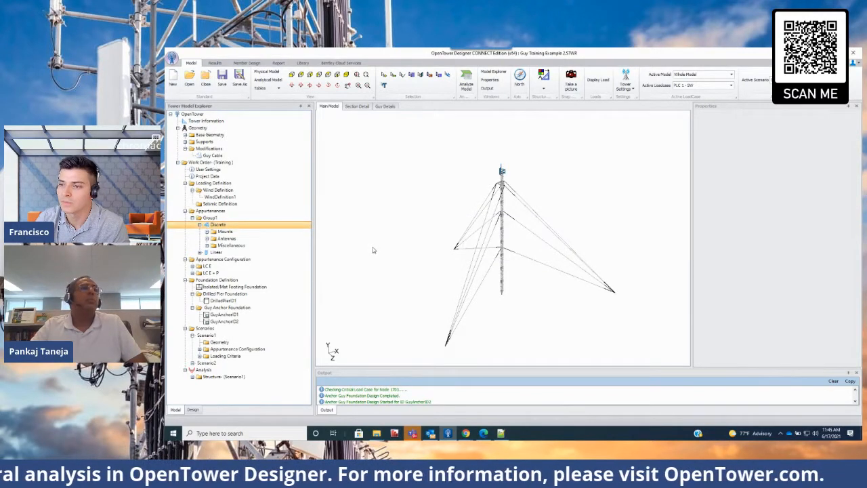
{"action": "left_click", "coordinate": [516, 247]}
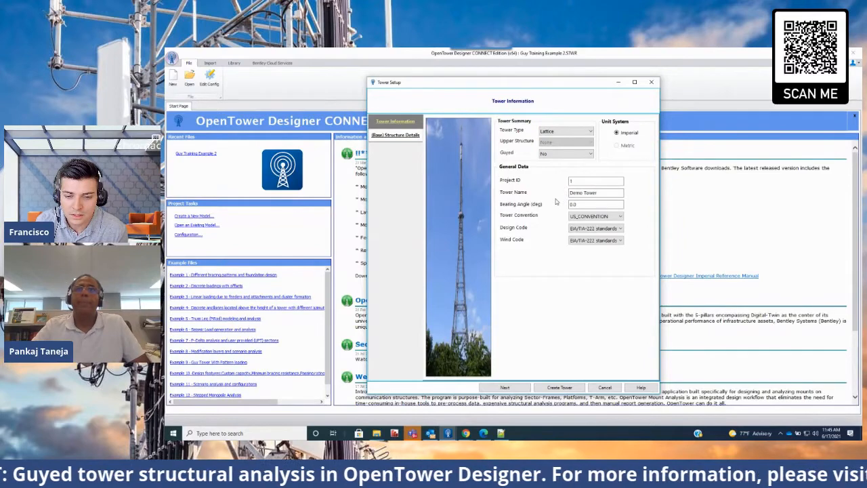
Set up a new 3-sided lattice tower as guyed and give it a guy taper base length of 10 ft
{"action": "left_click", "coordinate": [552, 154]}
{"action": "left_click", "coordinate": [552, 165]}
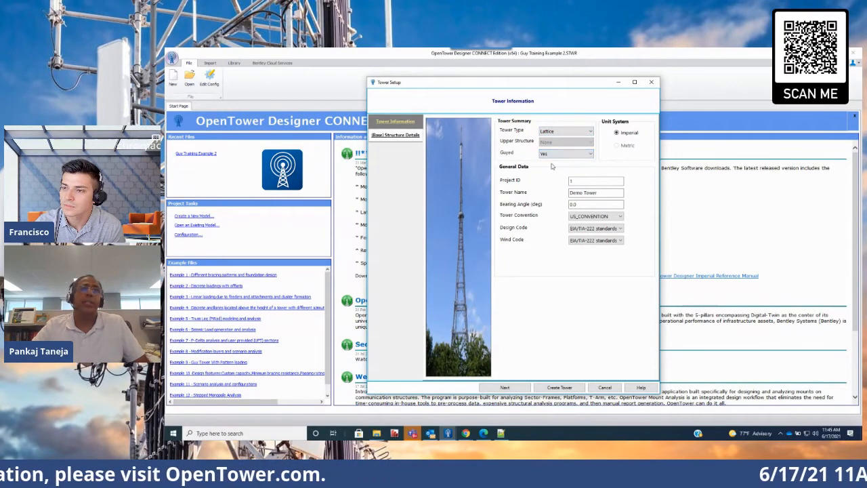
{"action": "left_click", "coordinate": [398, 135]}
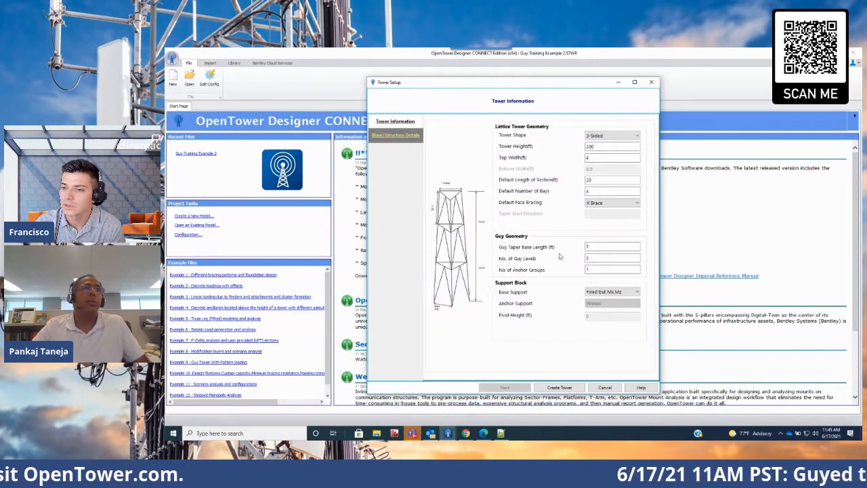
{"action": "left_click", "coordinate": [599, 138]}
{"action": "left_click", "coordinate": [599, 139]}
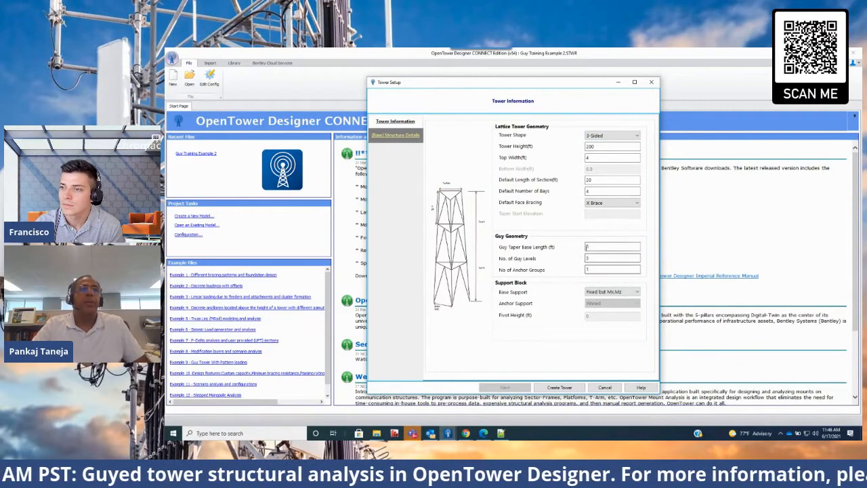
{"action": "left_click_drag", "start_coordinate": [591, 247], "coordinate": [550, 262]}
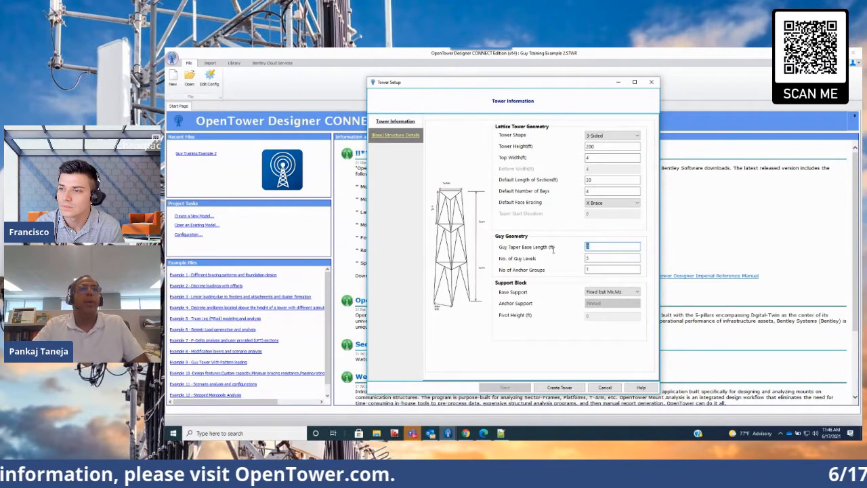
{"action": "type", "text": "1"}
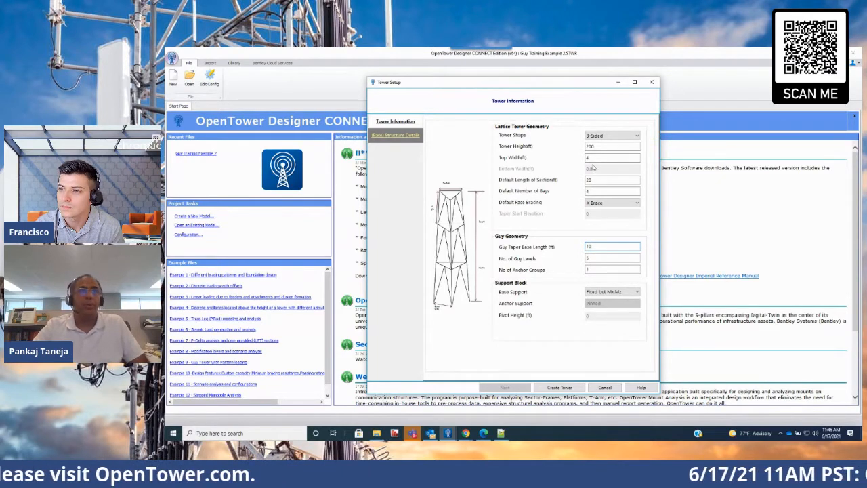
Keep X Brace as the default face bracing and define 5 guy levels with 2 anchor groups
{"action": "left_click", "coordinate": [601, 205]}
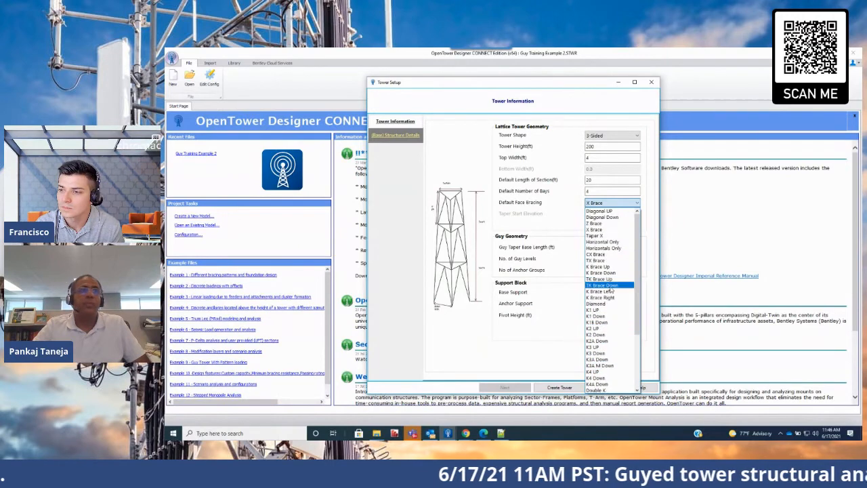
{"action": "left_click", "coordinate": [618, 230]}
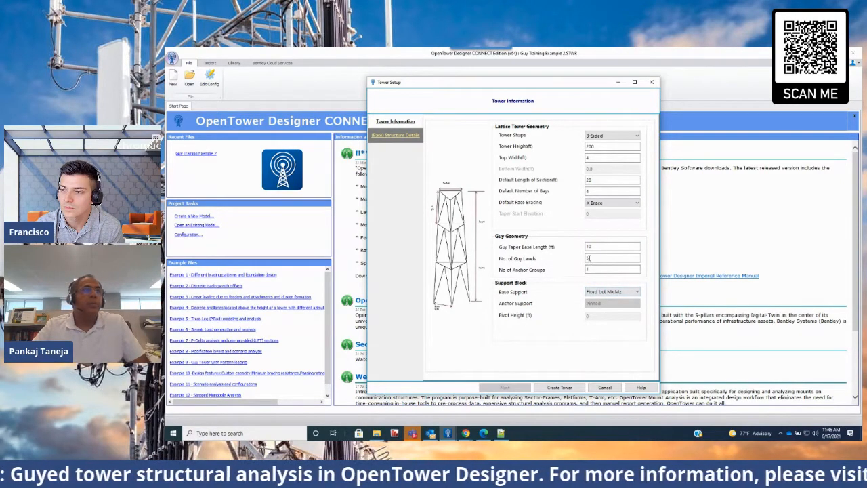
{"action": "left_click", "coordinate": [597, 256]}
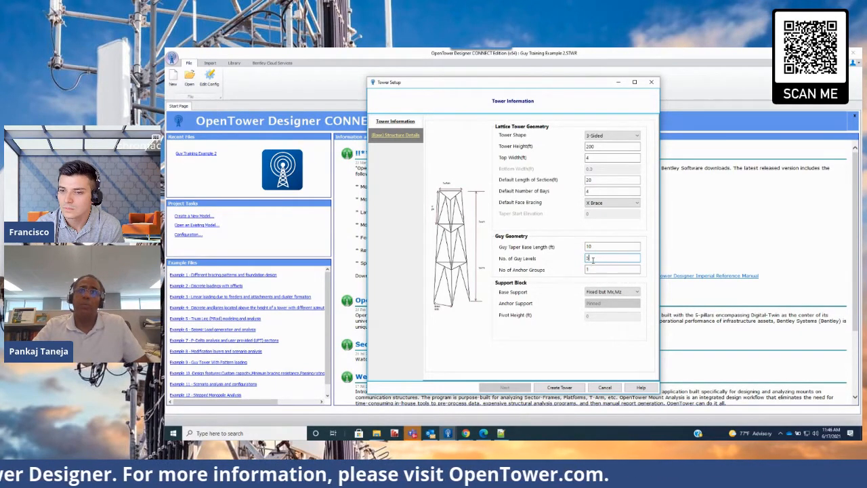
{"action": "left_click", "coordinate": [588, 270]}
{"action": "left_click_drag", "start_coordinate": [589, 270], "coordinate": [580, 273]}
{"action": "type", "text": "2"}
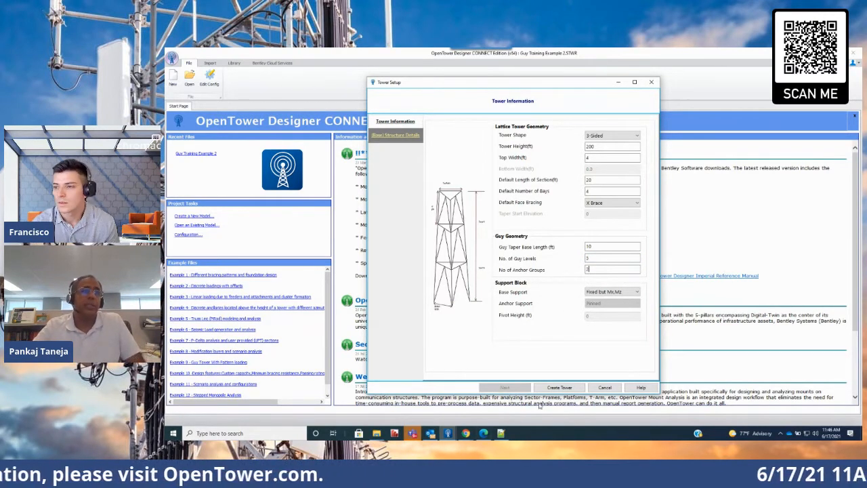
Review the base support options available with the tapered base, along with the guy taper and default section length fields
{"action": "left_click", "coordinate": [623, 292]}
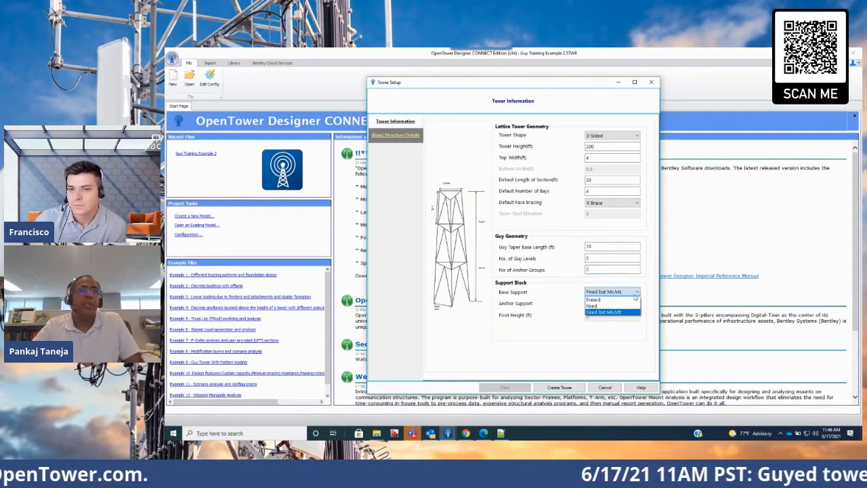
{"action": "left_click", "coordinate": [589, 349]}
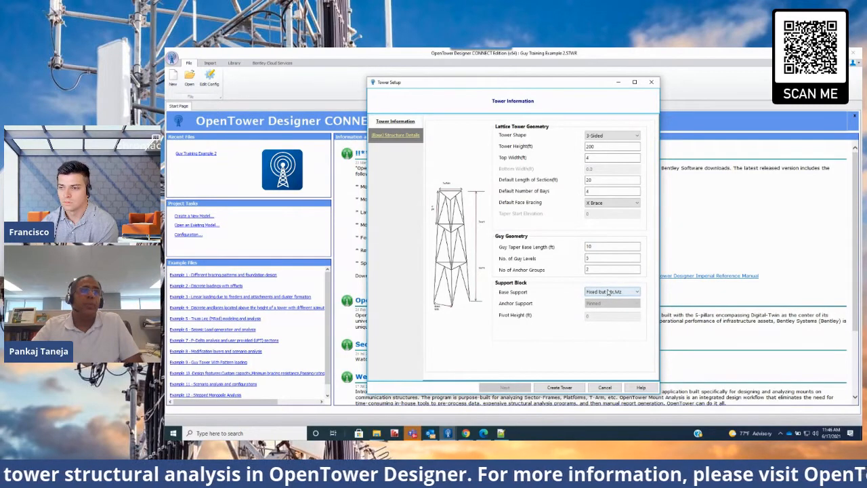
{"action": "left_click", "coordinate": [608, 292]}
{"action": "left_click", "coordinate": [553, 278]}
{"action": "left_click", "coordinate": [598, 246]}
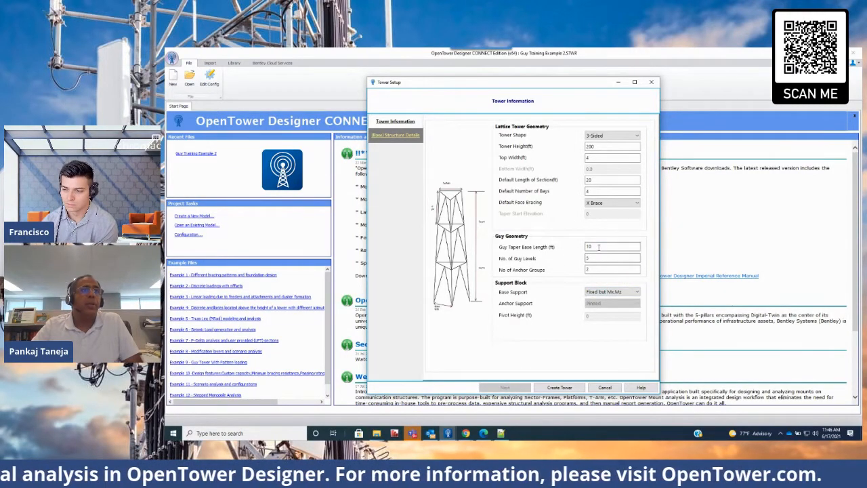
{"action": "double_click", "coordinate": [594, 179]}
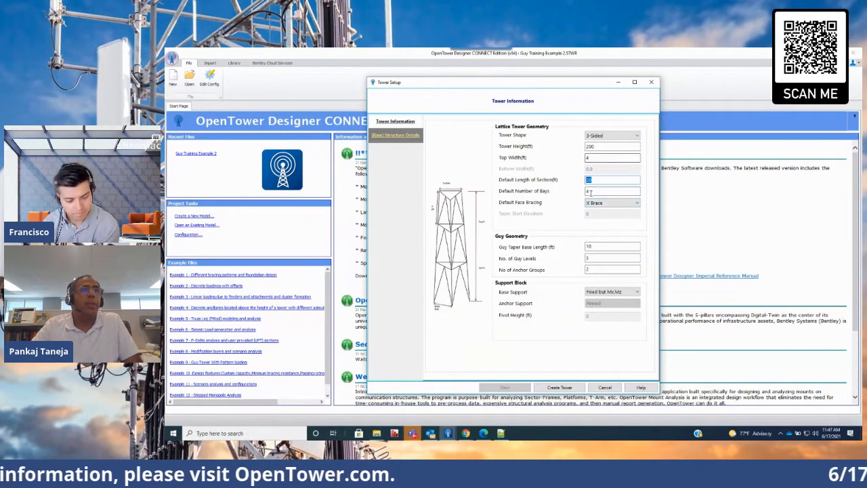
Set the guy taper base length to 0 ft and choose I-Beam as the base support
{"action": "double_click", "coordinate": [593, 246]}
{"action": "type", "text": "0"}
{"action": "left_click", "coordinate": [605, 292]}
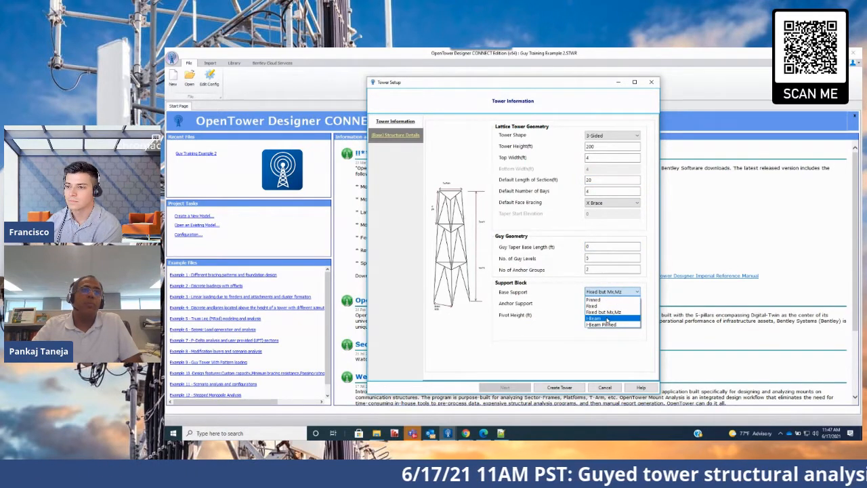
{"action": "left_click", "coordinate": [608, 319]}
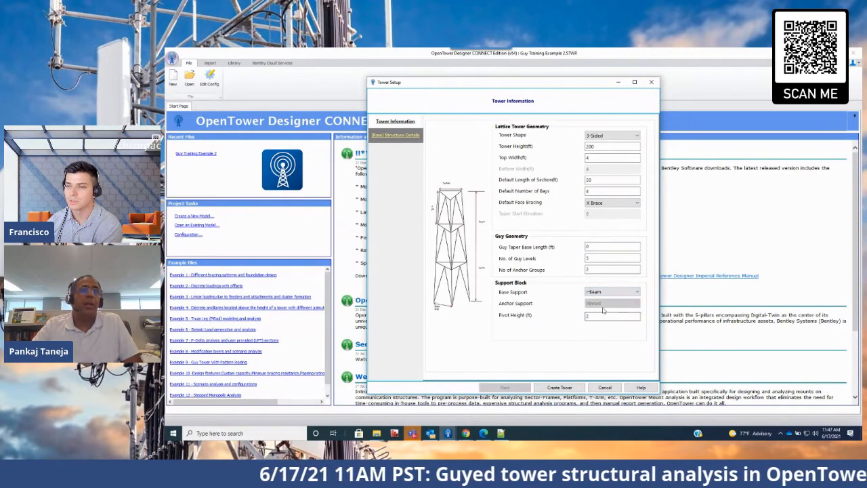
Create the guyed tower from the setup and inspect its I-Beam base support up close
{"action": "left_click", "coordinate": [560, 386]}
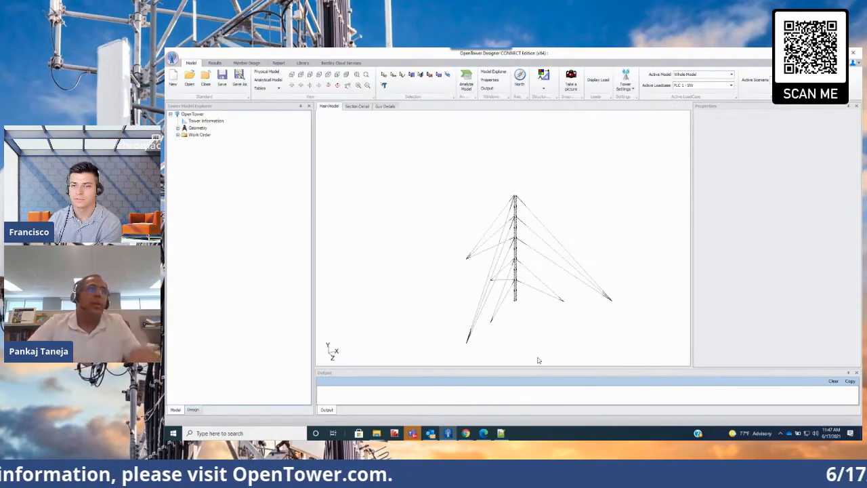
{"action": "scroll", "coordinate": [501, 266], "scroll_direction": "up", "scroll_amount": 8}
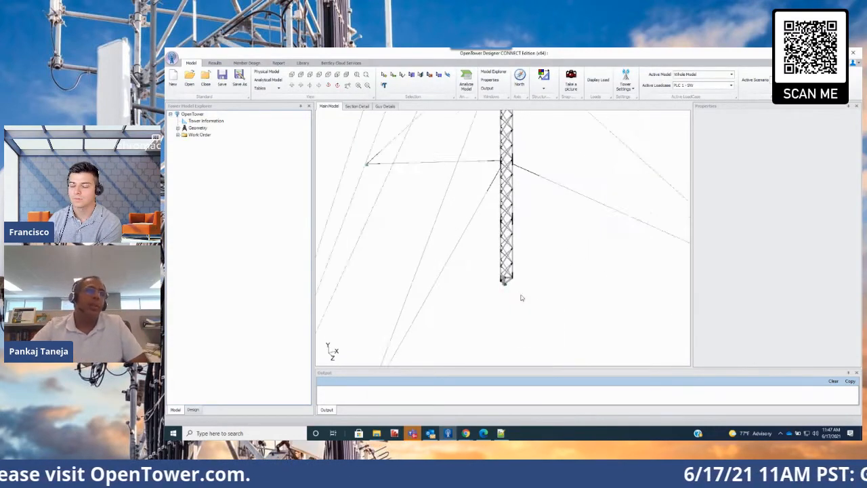
{"action": "scroll", "coordinate": [531, 312], "scroll_direction": "down", "scroll_amount": 3}
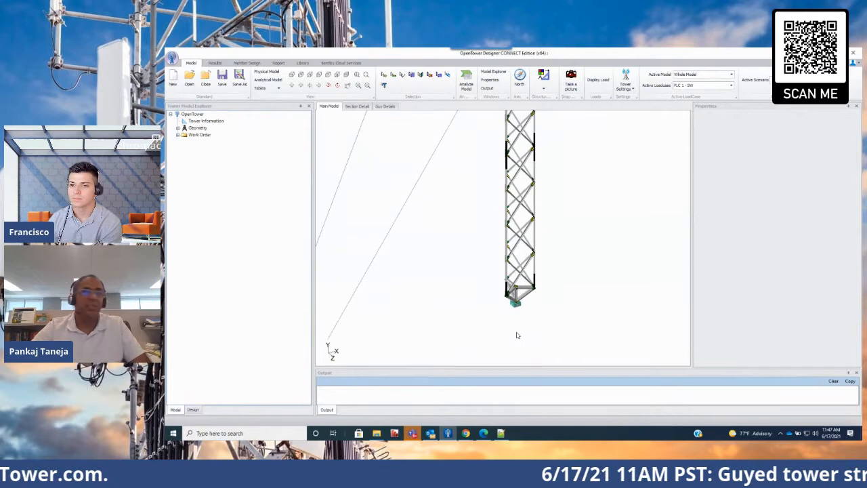
Examine the new tower's base support up close and the overall arrangement of its guy levels
{"action": "scroll", "coordinate": [538, 288], "scroll_direction": "up", "scroll_amount": 8}
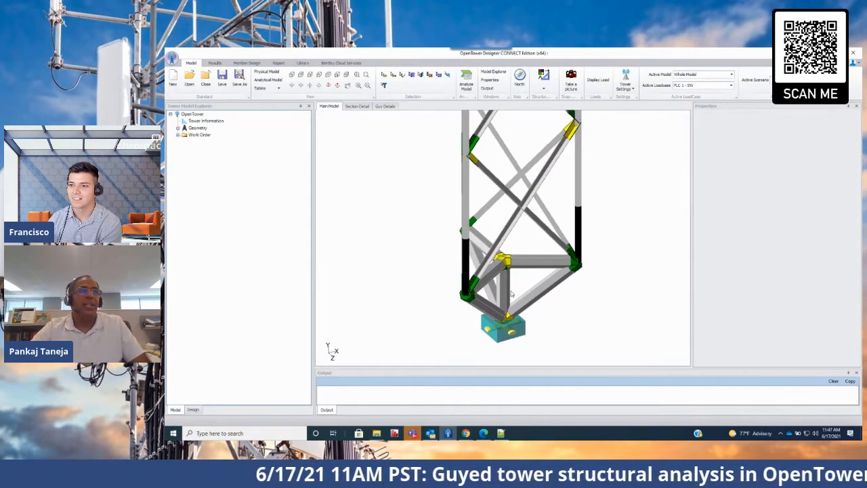
{"action": "scroll", "coordinate": [511, 294], "scroll_direction": "down", "scroll_amount": 3}
{"action": "scroll", "coordinate": [495, 296], "scroll_direction": "up", "scroll_amount": 3}
{"action": "scroll", "coordinate": [495, 296], "scroll_direction": "down", "scroll_amount": 5}
{"action": "scroll", "coordinate": [496, 296], "scroll_direction": "down", "scroll_amount": 5}
{"action": "scroll", "coordinate": [517, 236], "scroll_direction": "up", "scroll_amount": 3}
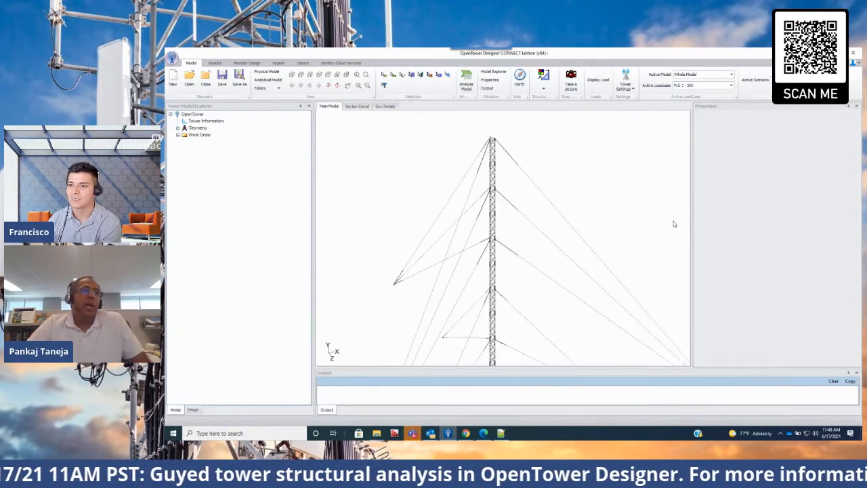
Review the anchor group and guy attachment details, along with the guy cable fields of the User Provided Table
{"action": "left_click", "coordinate": [386, 106]}
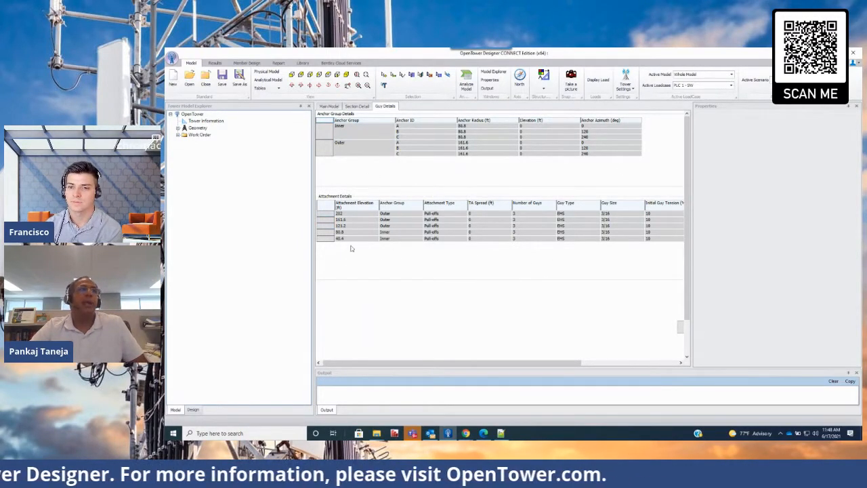
{"action": "left_click_drag", "start_coordinate": [503, 363], "coordinate": [416, 391]}
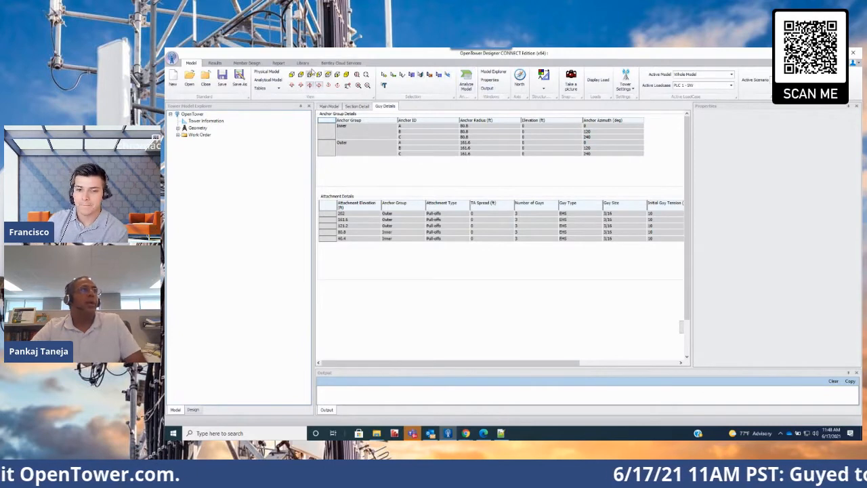
{"action": "left_click", "coordinate": [304, 64]}
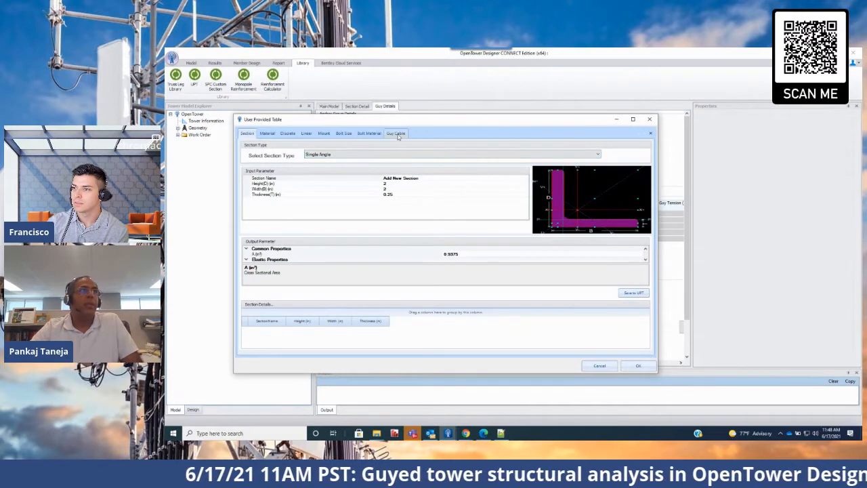
{"action": "left_click", "coordinate": [396, 133]}
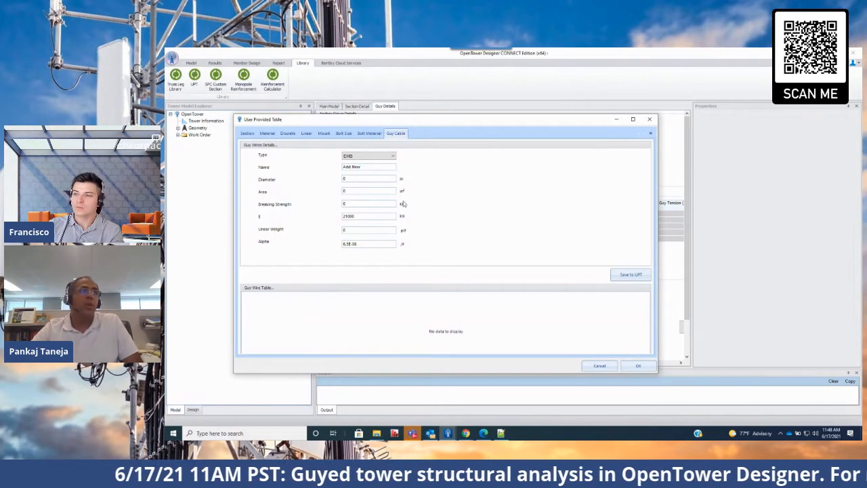
{"action": "left_click", "coordinate": [649, 119]}
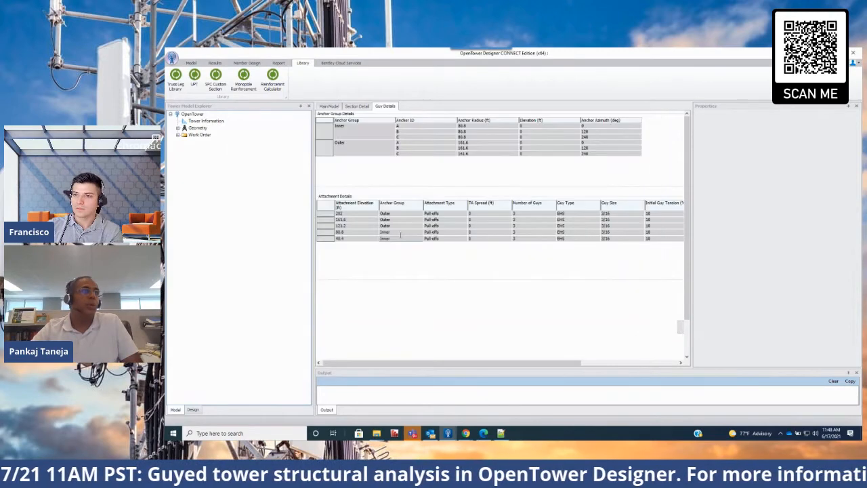
Inspect the Quick Guy Tool for the 202 ft attachment and browse the standard EHS guy sizes without changing the guy wire
{"action": "double_click", "coordinate": [335, 214]}
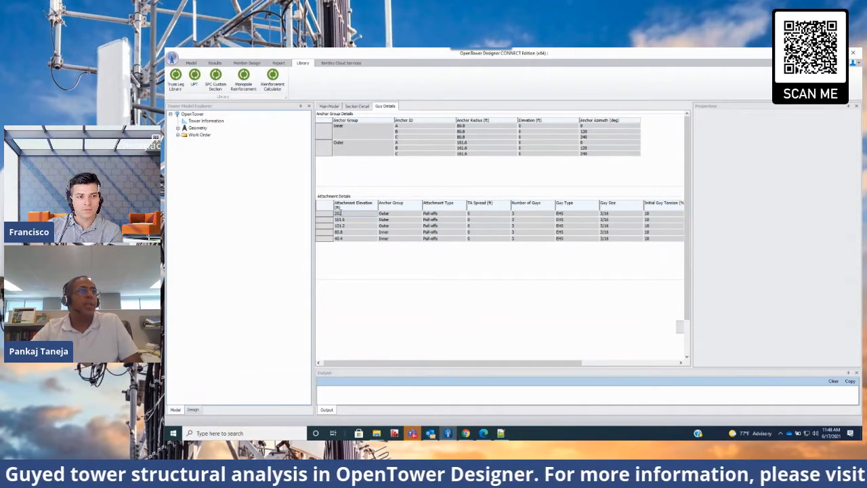
{"action": "left_click", "coordinate": [291, 342]}
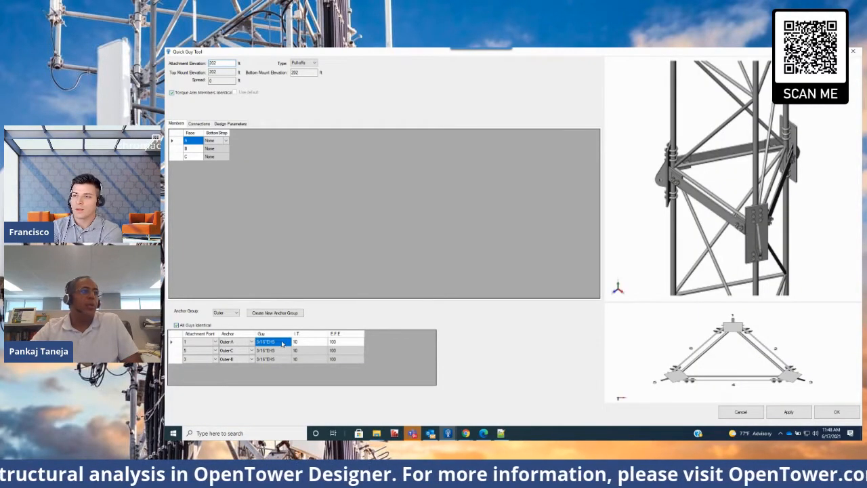
{"action": "left_click", "coordinate": [291, 342]}
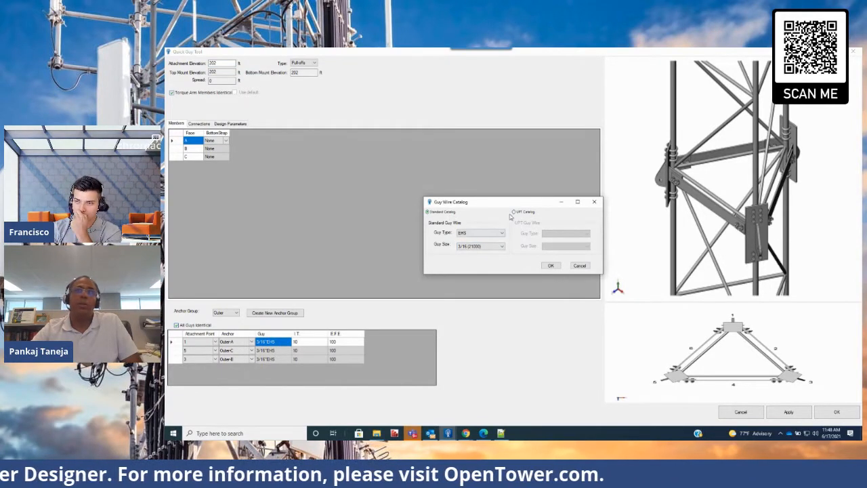
{"action": "left_click", "coordinate": [495, 247]}
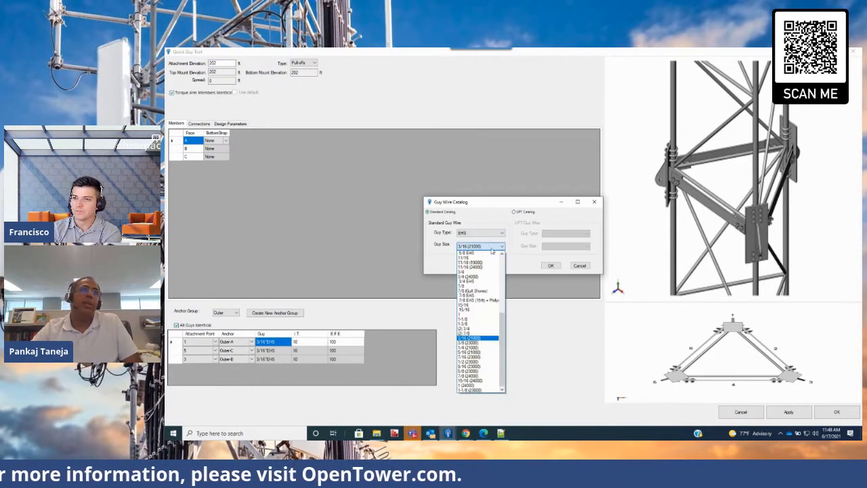
{"action": "left_click_drag", "start_coordinate": [501, 333], "coordinate": [507, 276]}
{"action": "left_click", "coordinate": [514, 207]}
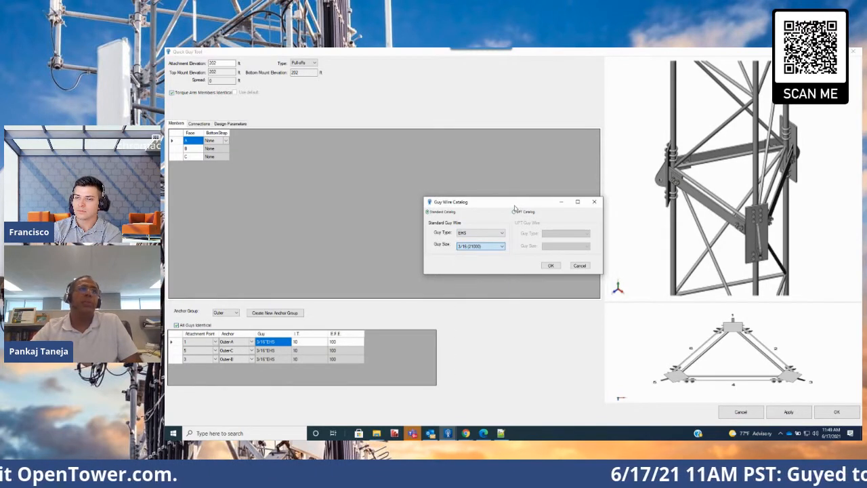
{"action": "left_click", "coordinate": [594, 201]}
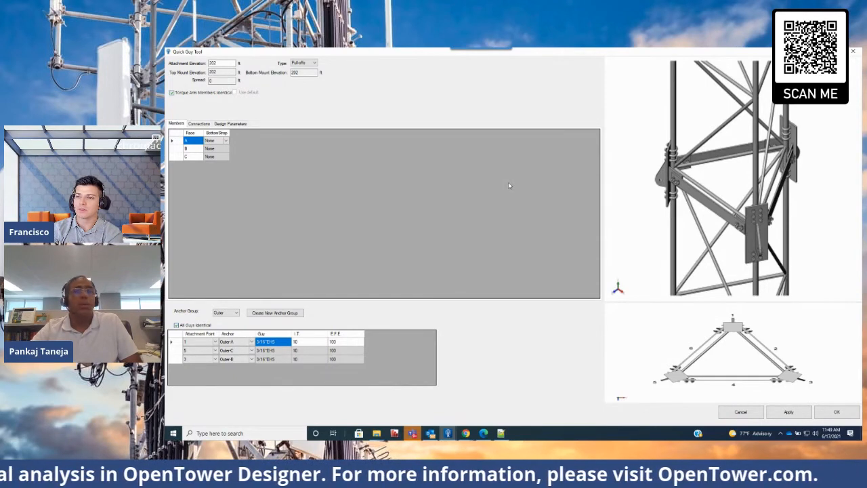
{"action": "left_click", "coordinate": [856, 52]}
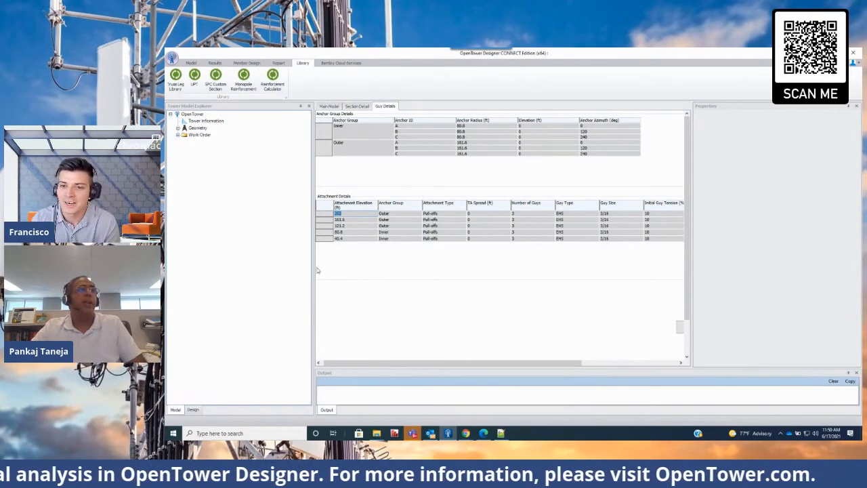
Narrow the model explorer to show the initial guy tension columns in the attachment details
{"action": "left_click_drag", "start_coordinate": [234, 262], "coordinate": [239, 264]}
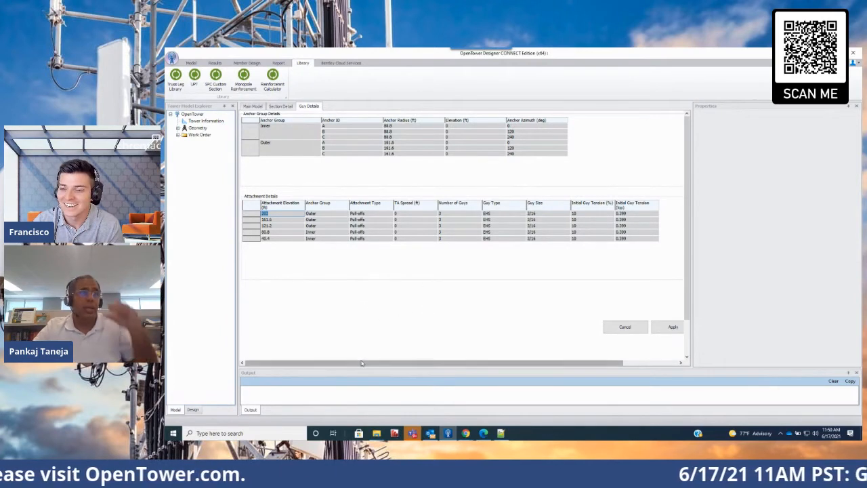
{"action": "left_click_drag", "start_coordinate": [420, 362], "coordinate": [342, 368]}
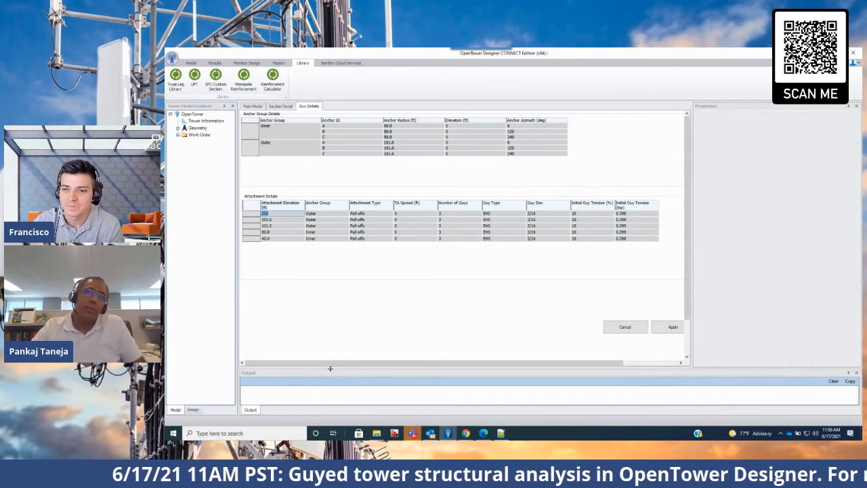
{"action": "mouse_move", "coordinate": [330, 366]}
{"action": "left_mouse_down"}
{"action": "mouse_move", "coordinate": [362, 367]}
{"action": "mouse_move", "coordinate": [336, 368]}
{"action": "left_mouse_up"}
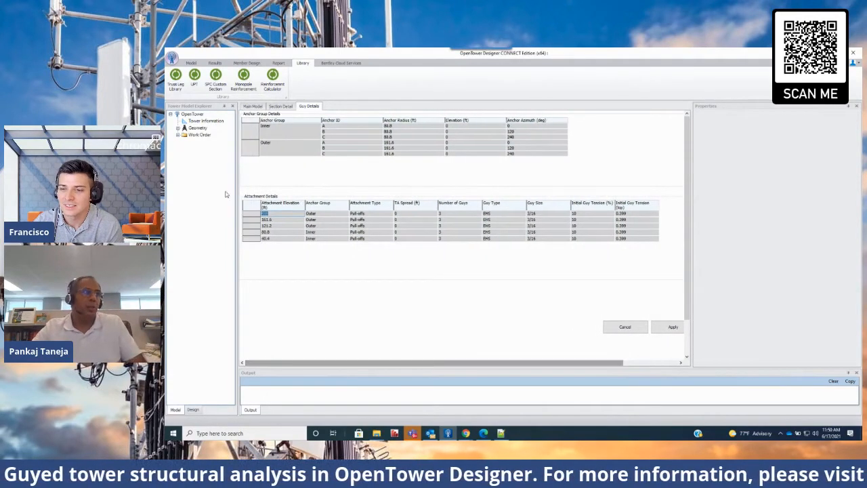
Return to the main 3D model and view the complete guyed tower with its inner and outer anchors
{"action": "left_click", "coordinate": [191, 63]}
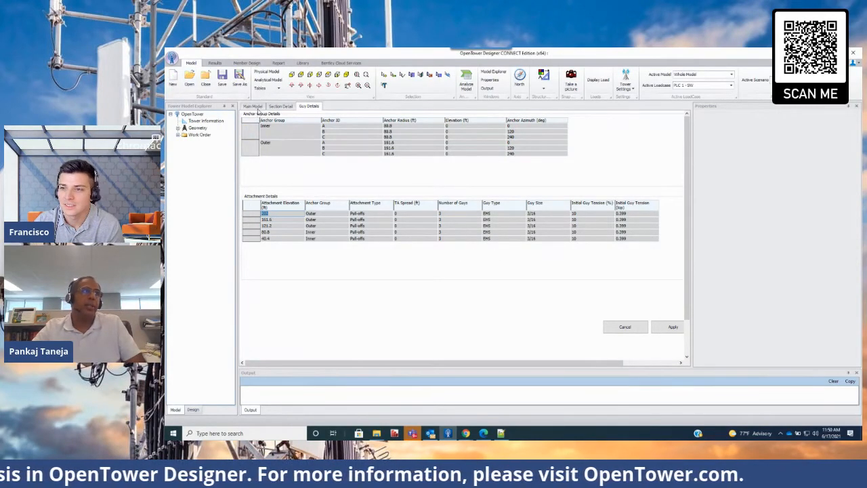
{"action": "left_click", "coordinate": [257, 108]}
{"action": "scroll", "coordinate": [485, 176], "scroll_direction": "down", "scroll_amount": 4}
{"action": "scroll", "coordinate": [463, 240], "scroll_direction": "up", "scroll_amount": 2}
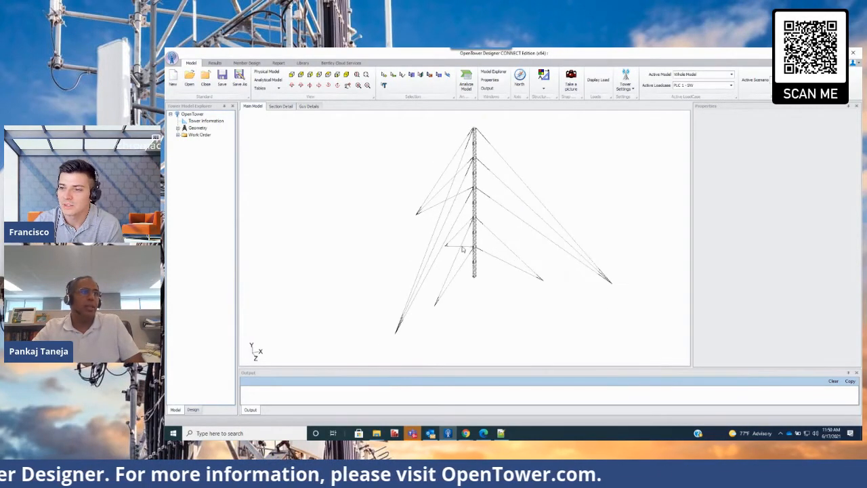
{"action": "scroll", "coordinate": [528, 184], "scroll_direction": "up", "scroll_amount": 2}
{"action": "scroll", "coordinate": [522, 189], "scroll_direction": "down", "scroll_amount": 3}
{"action": "scroll", "coordinate": [515, 188], "scroll_direction": "up", "scroll_amount": 2}
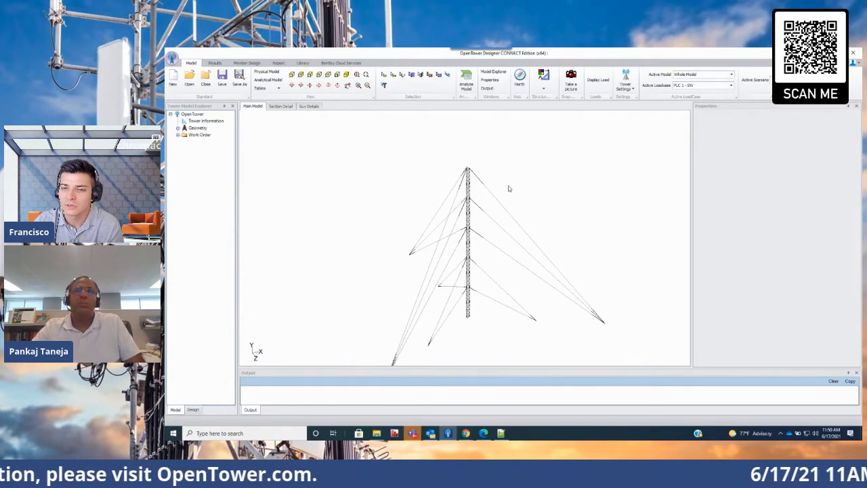
{"action": "scroll", "coordinate": [509, 189], "scroll_direction": "down", "scroll_amount": 1}
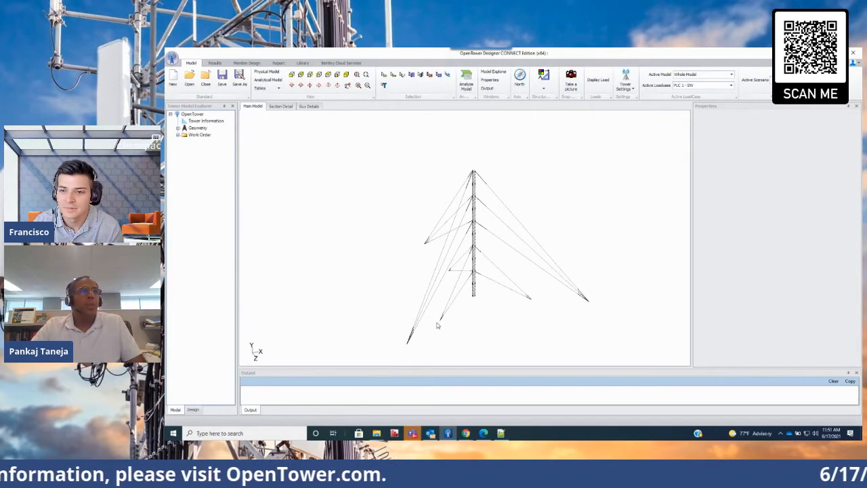
{"action": "scroll", "coordinate": [487, 318], "scroll_direction": "up", "scroll_amount": 3}
{"action": "scroll", "coordinate": [485, 321], "scroll_direction": "down", "scroll_amount": 4}
{"action": "scroll", "coordinate": [486, 320], "scroll_direction": "up", "scroll_amount": 1}
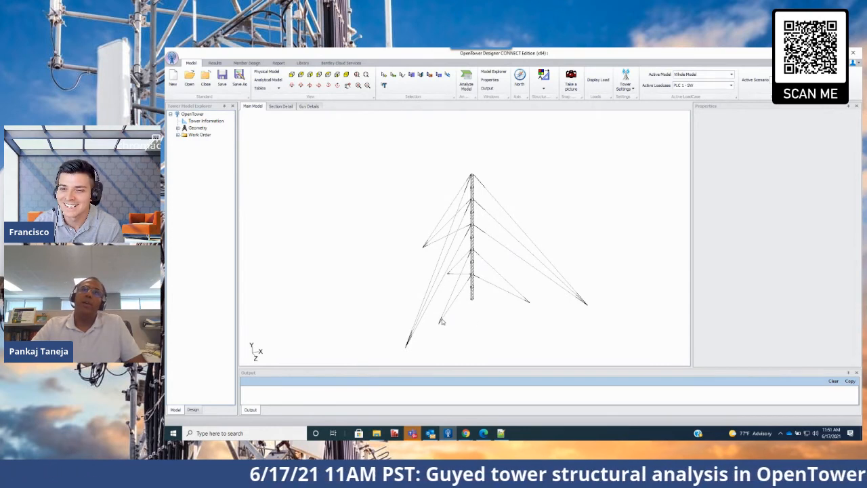
{"action": "scroll", "coordinate": [461, 303], "scroll_direction": "up", "scroll_amount": 5}
{"action": "scroll", "coordinate": [462, 285], "scroll_direction": "down", "scroll_amount": 6}
{"action": "scroll", "coordinate": [465, 257], "scroll_direction": "up", "scroll_amount": 5}
{"action": "scroll", "coordinate": [466, 256], "scroll_direction": "down", "scroll_amount": 5}
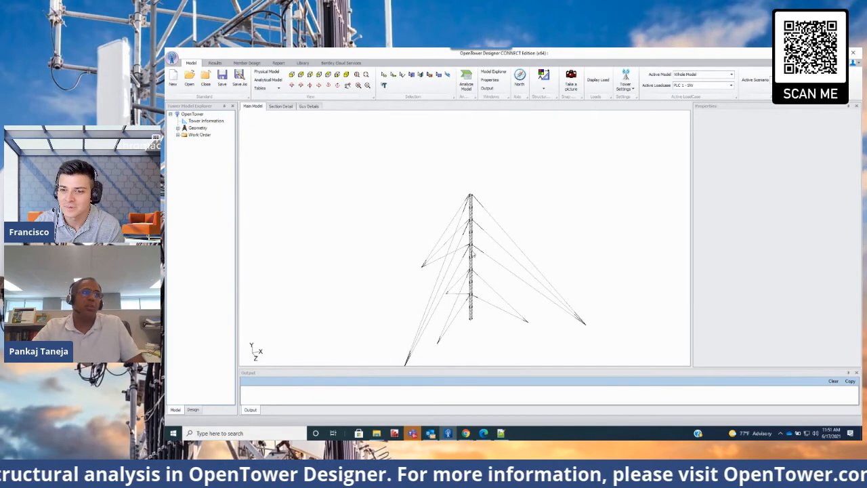
{"action": "scroll", "coordinate": [460, 209], "scroll_direction": "up", "scroll_amount": 5}
{"action": "scroll", "coordinate": [458, 227], "scroll_direction": "down", "scroll_amount": 5}
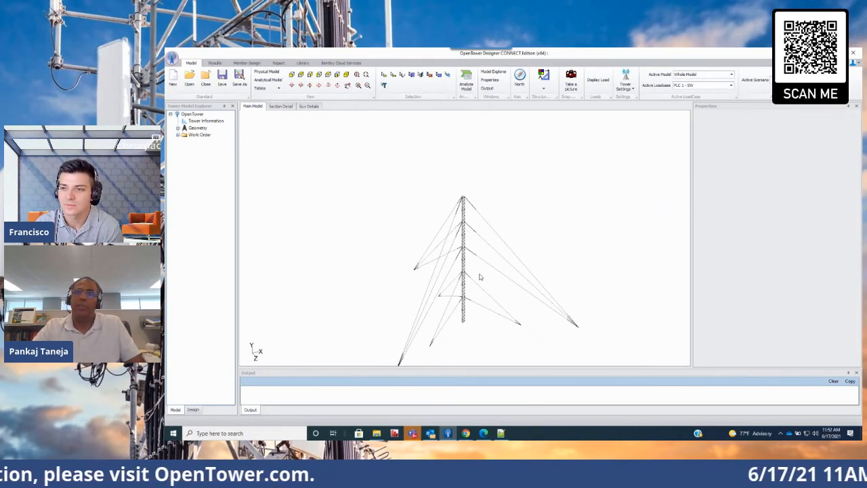
Switch to the OpenTower Designer reference manual in Edge and examine the nonlinear guyed tower analysis and Full Newton method pages
{"action": "left_click", "coordinate": [483, 433]}
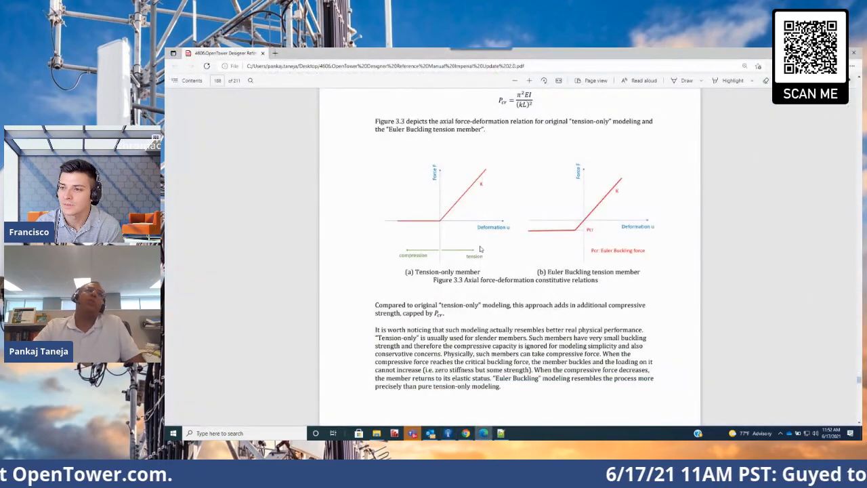
{"action": "scroll", "coordinate": [482, 291], "scroll_direction": "up", "scroll_amount": 2}
{"action": "scroll", "coordinate": [474, 260], "scroll_direction": "down", "scroll_amount": 2}
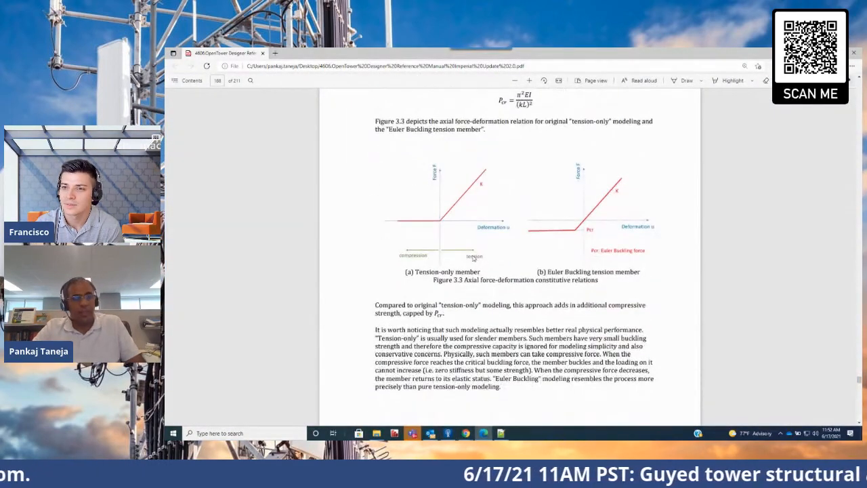
{"action": "scroll", "coordinate": [474, 260], "scroll_direction": "down", "scroll_amount": 2}
{"action": "scroll", "coordinate": [474, 261], "scroll_direction": "up", "scroll_amount": 6}
{"action": "scroll", "coordinate": [473, 261], "scroll_direction": "up", "scroll_amount": 15}
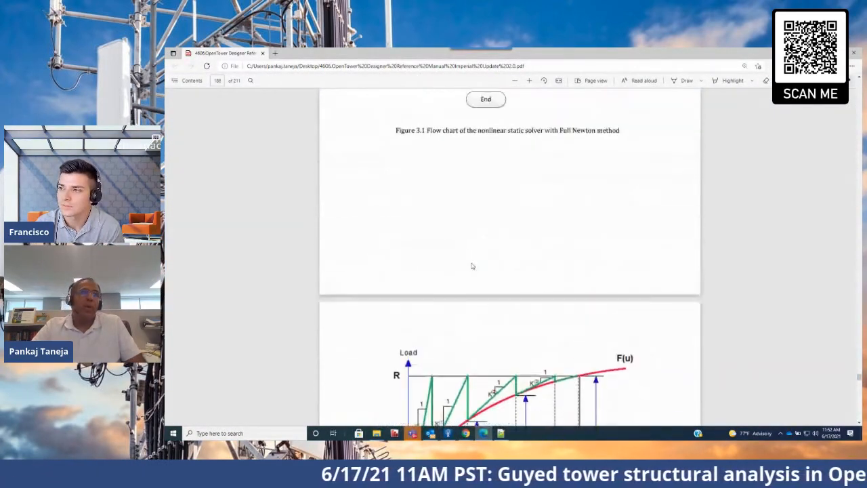
{"action": "scroll", "coordinate": [459, 274], "scroll_direction": "up", "scroll_amount": 8}
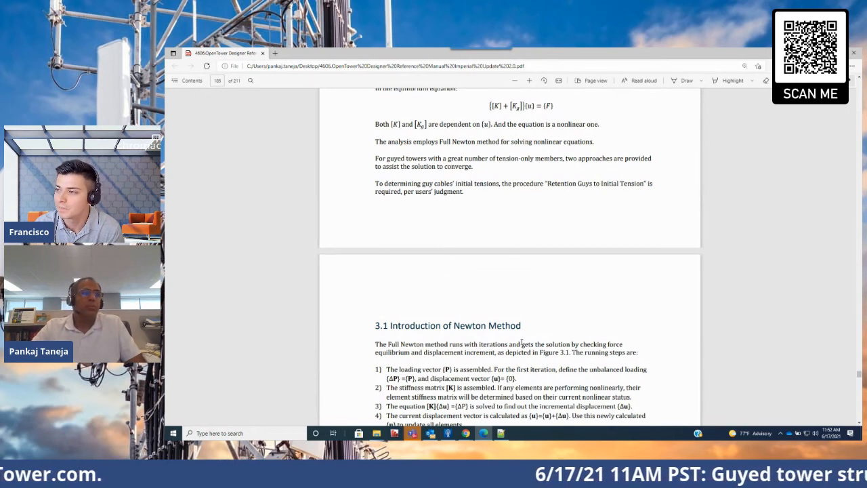
{"action": "scroll", "coordinate": [519, 343], "scroll_direction": "down", "scroll_amount": 10}
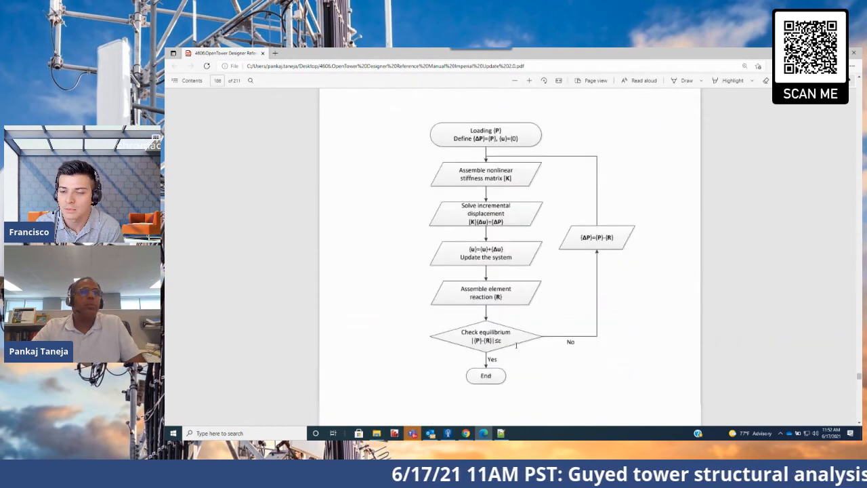